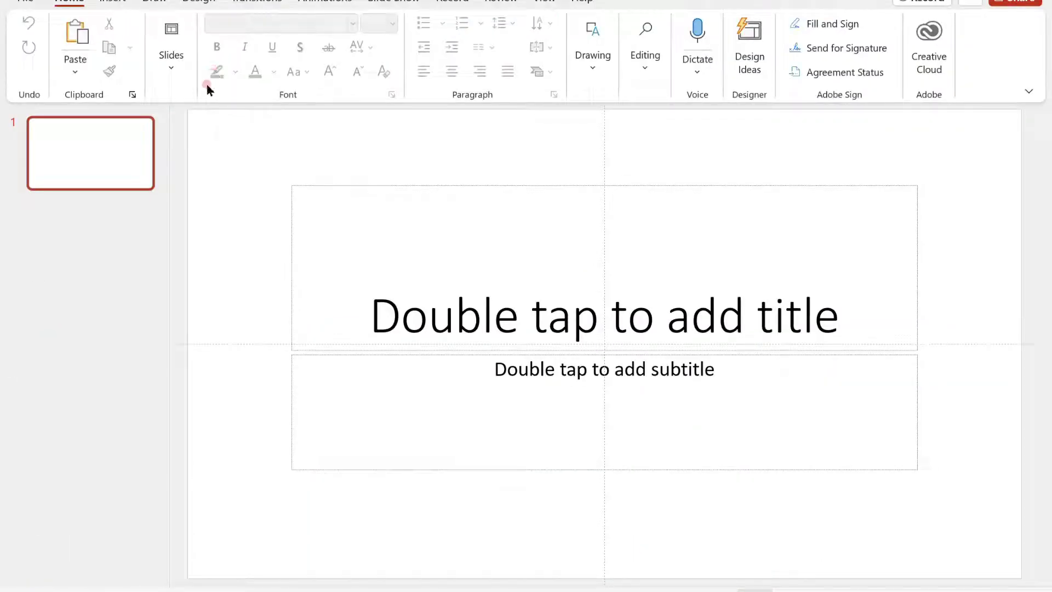
Paste the Uu–Yy letter-card and shapes slides after slide 1 with Keep Source Formatting.
click(104, 144)
right_click(105, 145)
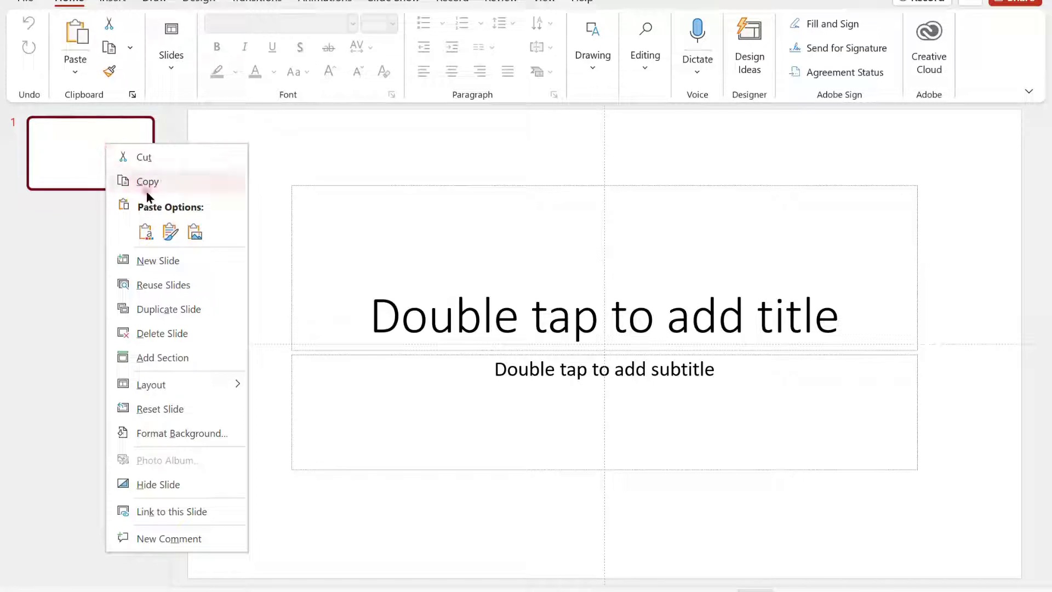
click(162, 236)
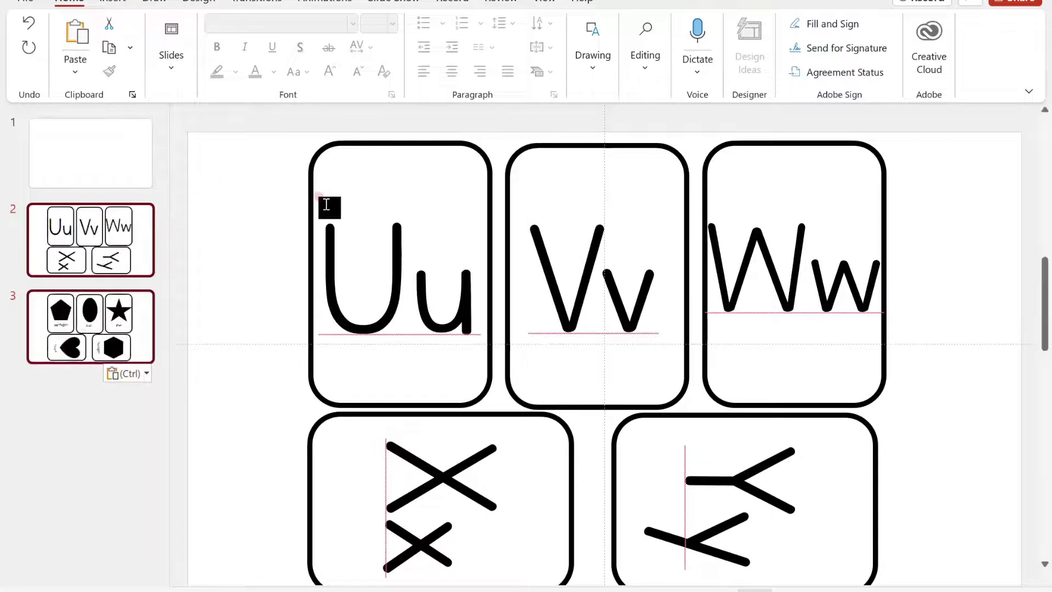
click(131, 170)
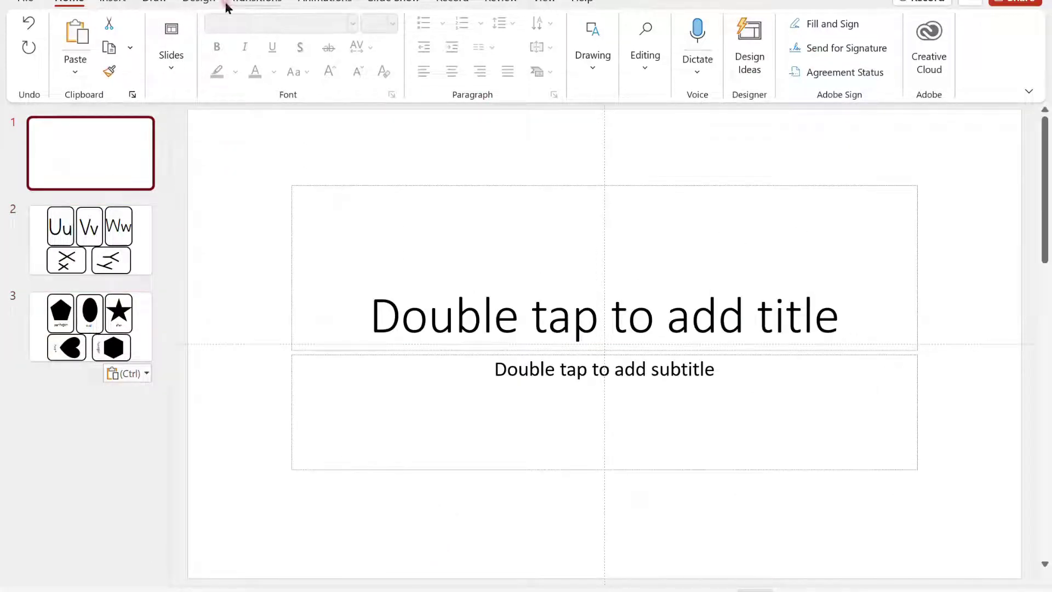
Set a custom slide size of 11 in wide by 8.5 in high and maximize the content.
click(204, 4)
click(804, 65)
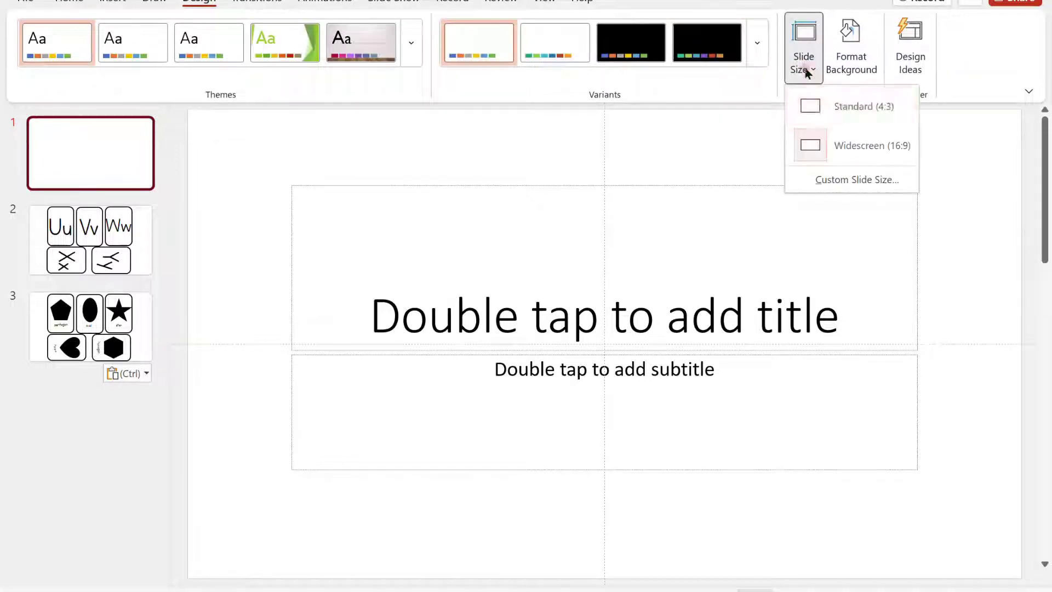
click(843, 171)
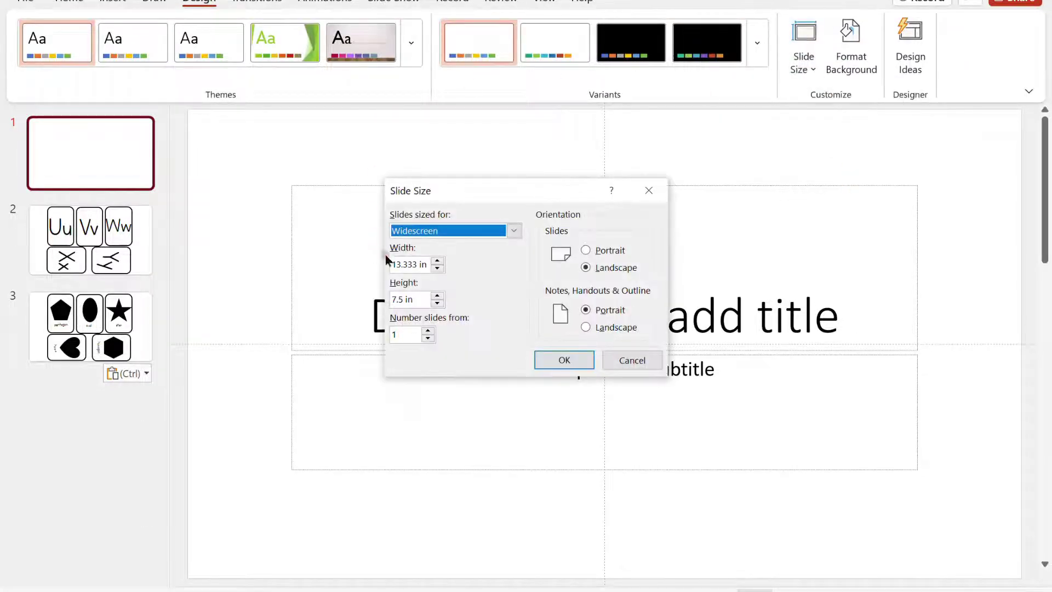
click(397, 262)
text(1)
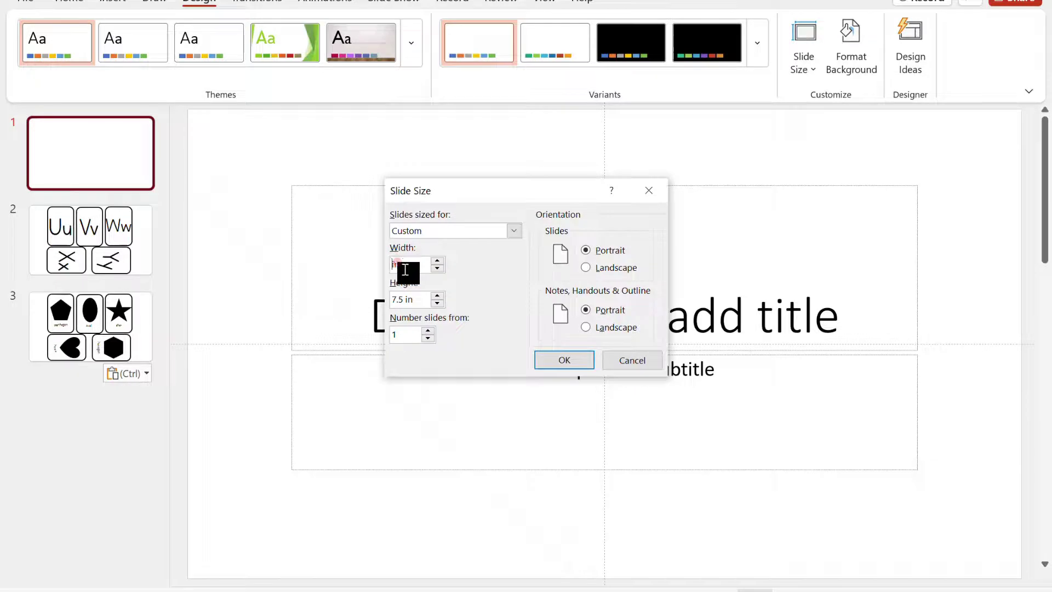
text(1)
click(410, 296)
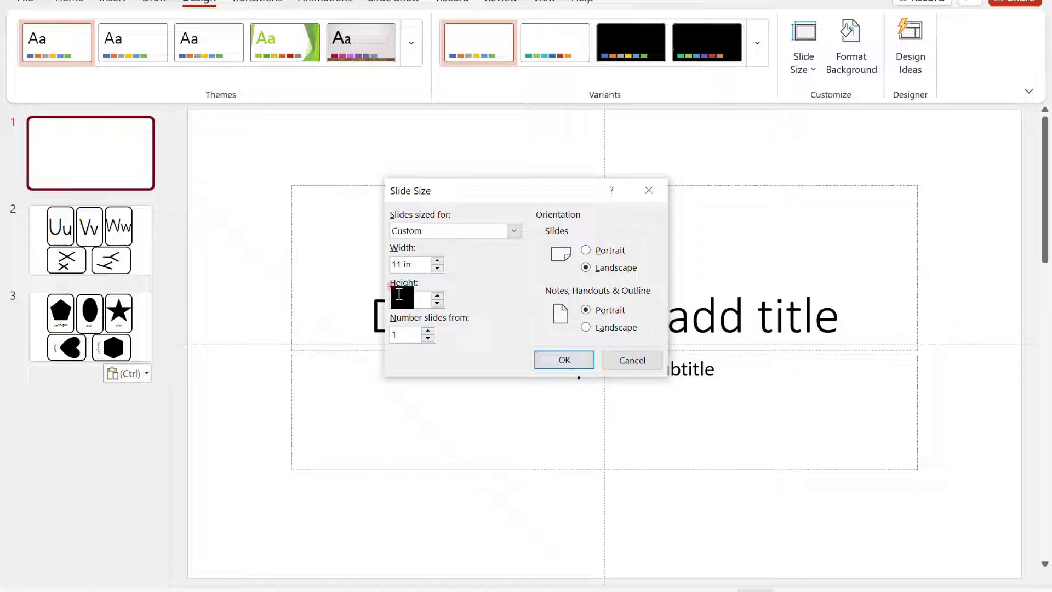
text(8.5)
click(573, 360)
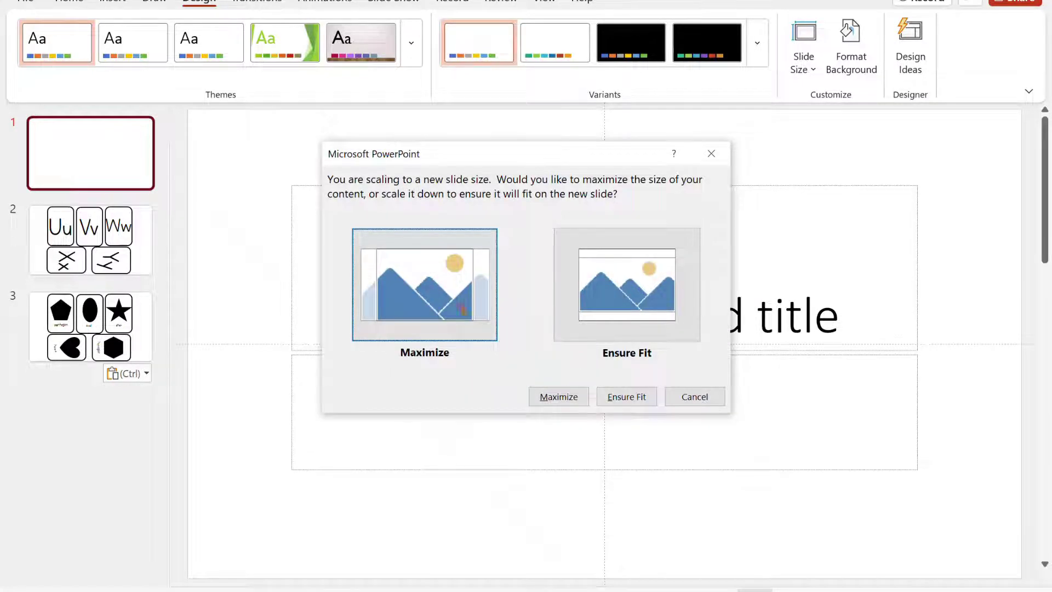
click(437, 291)
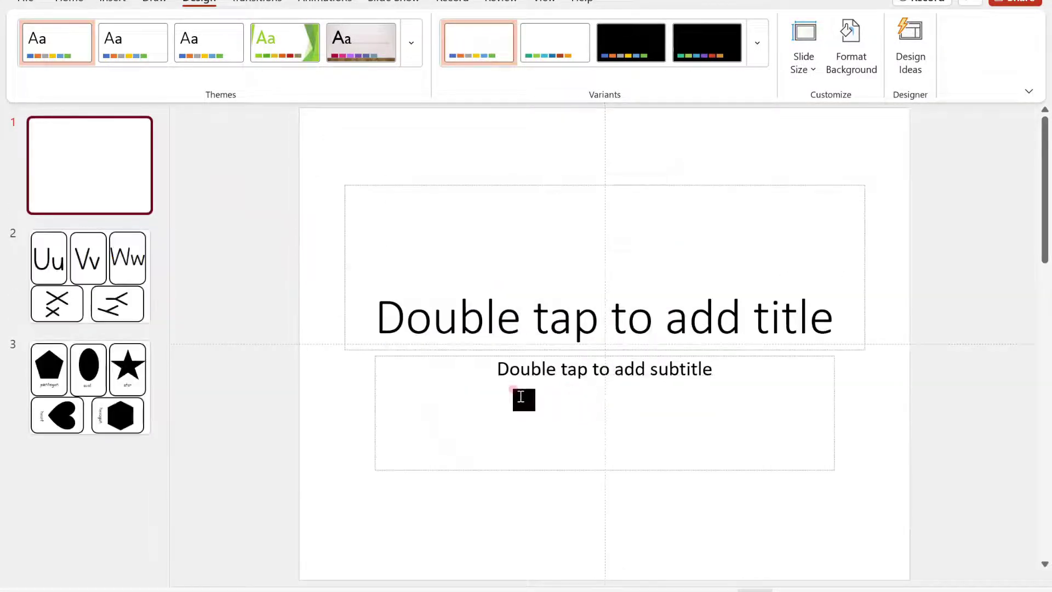
Inspect the Uu card's shape size and text formatting on the letter flashcards slide.
click(145, 277)
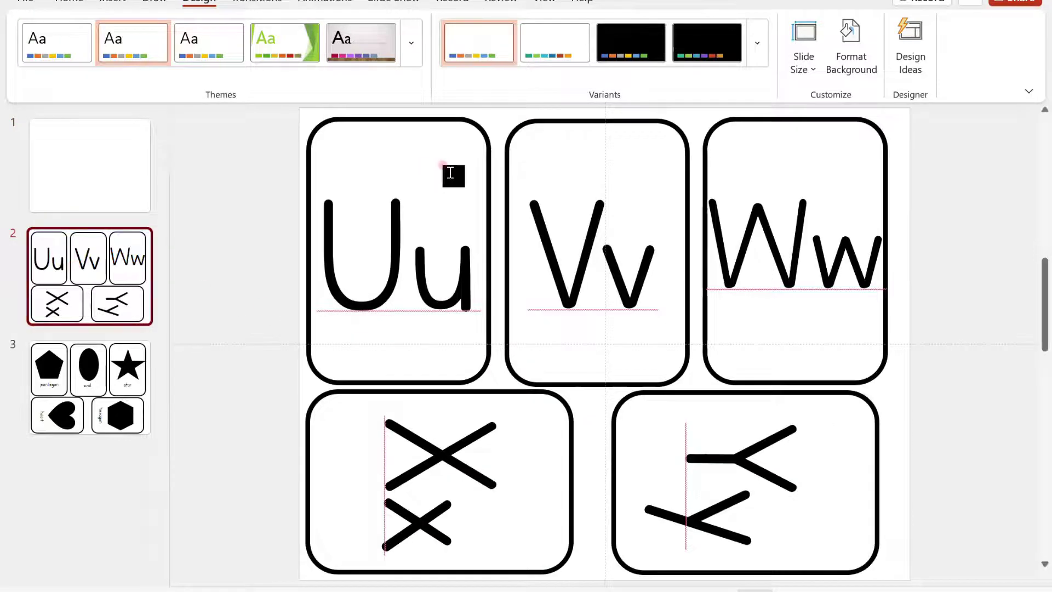
click(465, 117)
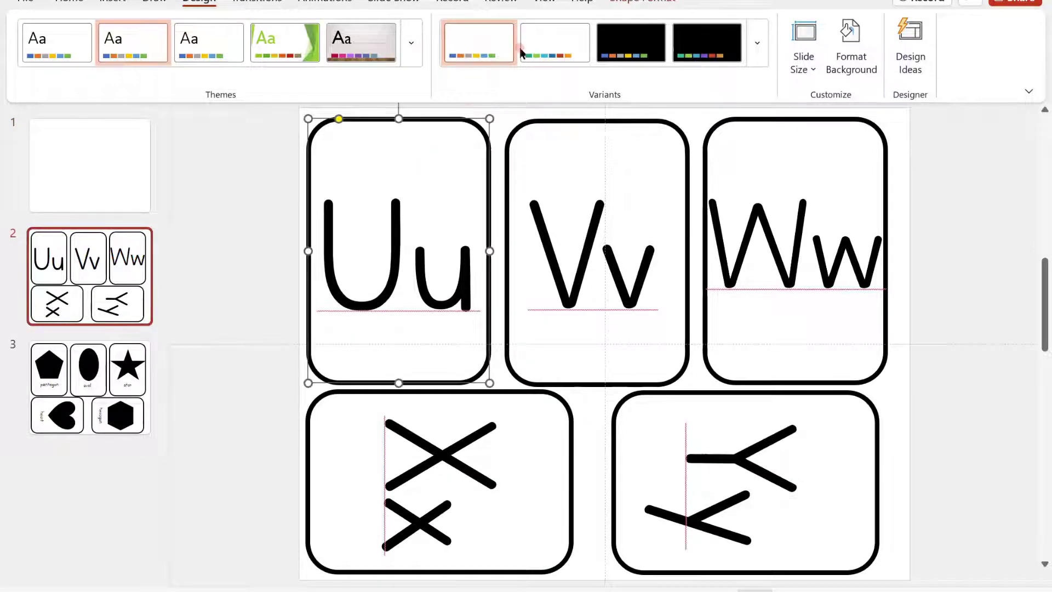
click(627, 2)
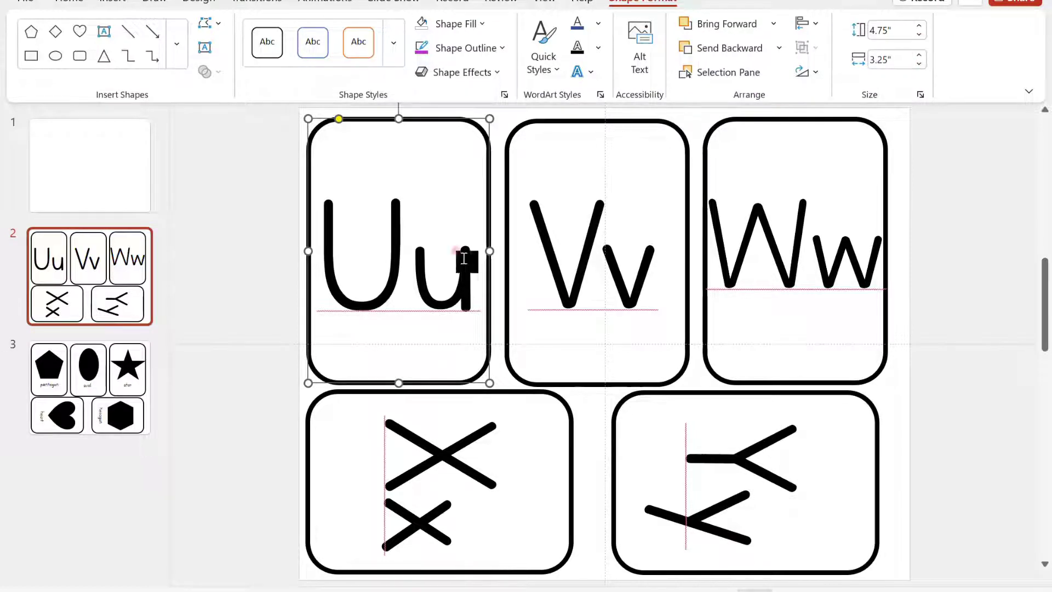
click(384, 281)
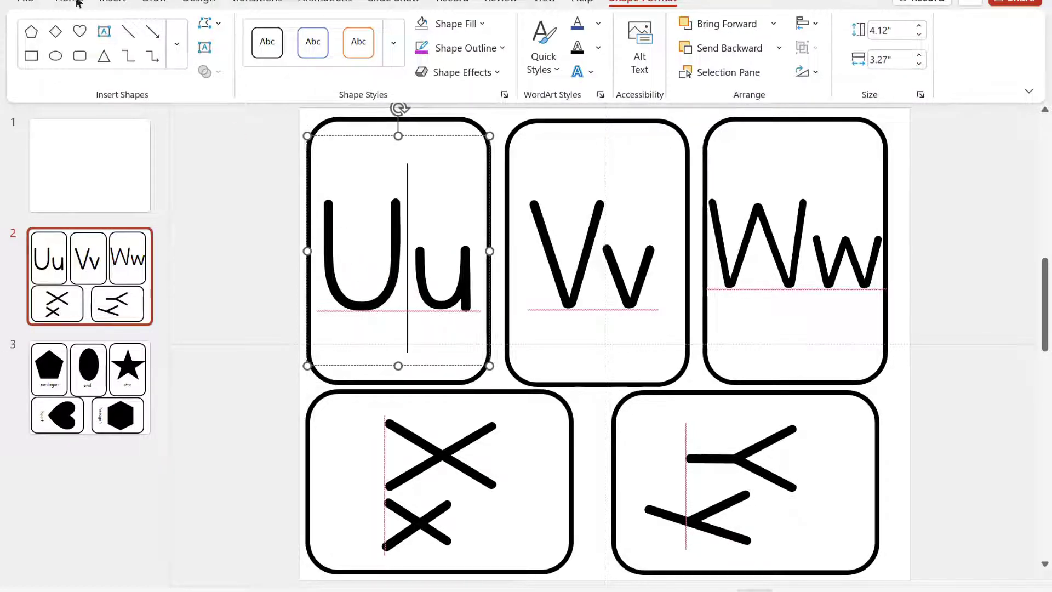
click(70, 1)
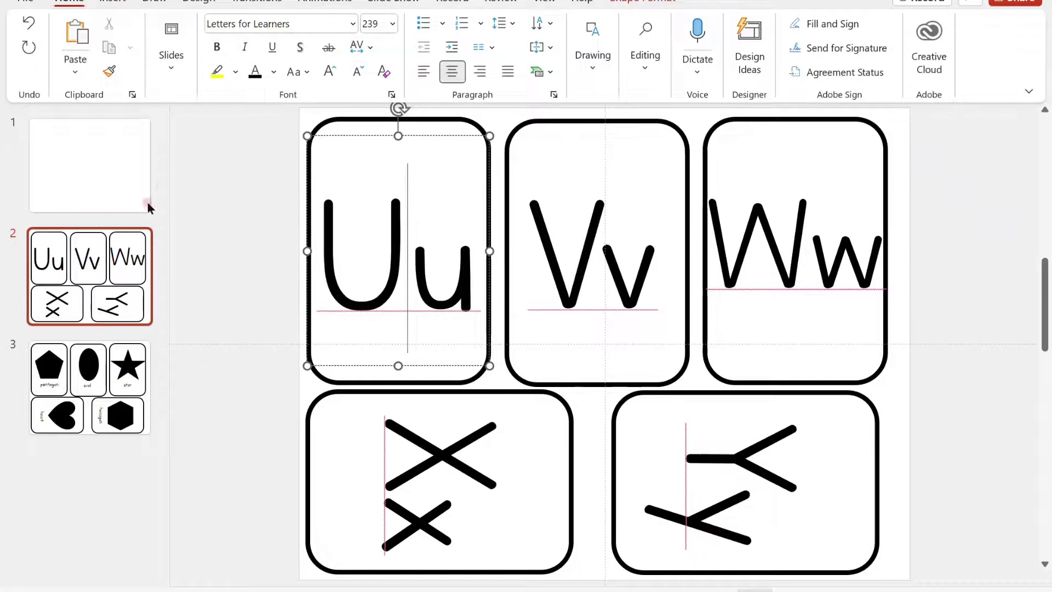
Delete the title and subtitle placeholders from slide 1, leaving it empty.
click(51, 202)
click(423, 187)
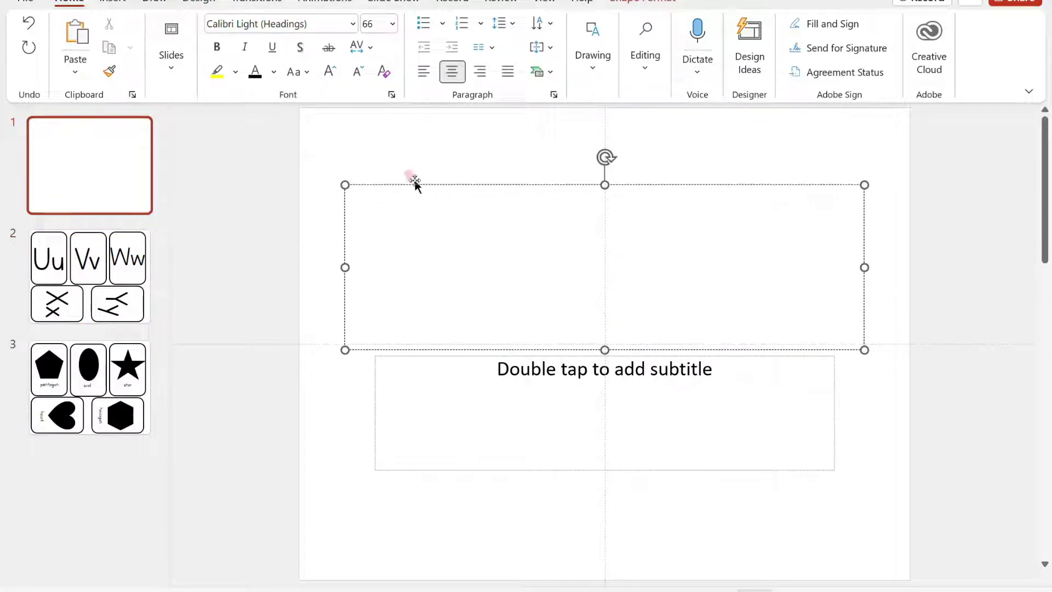
click(415, 184)
key(Delete)
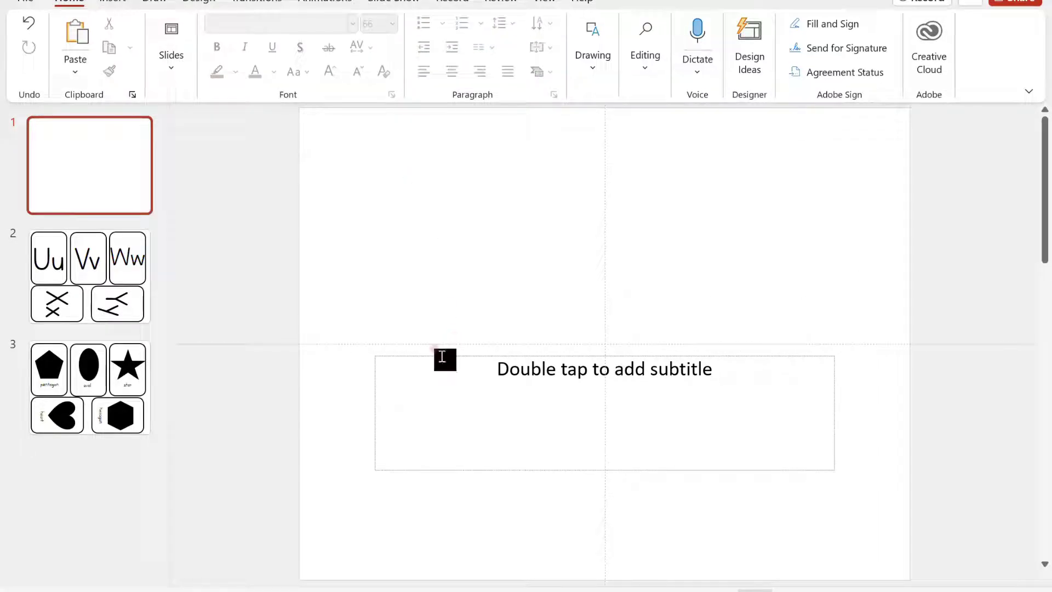
click(418, 358)
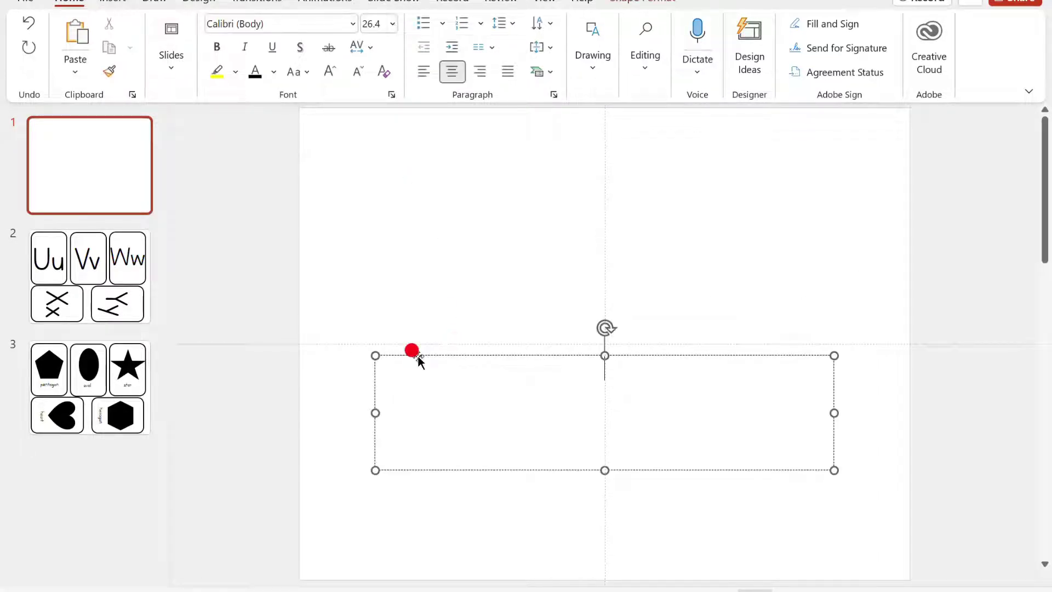
click(411, 354)
key(Delete)
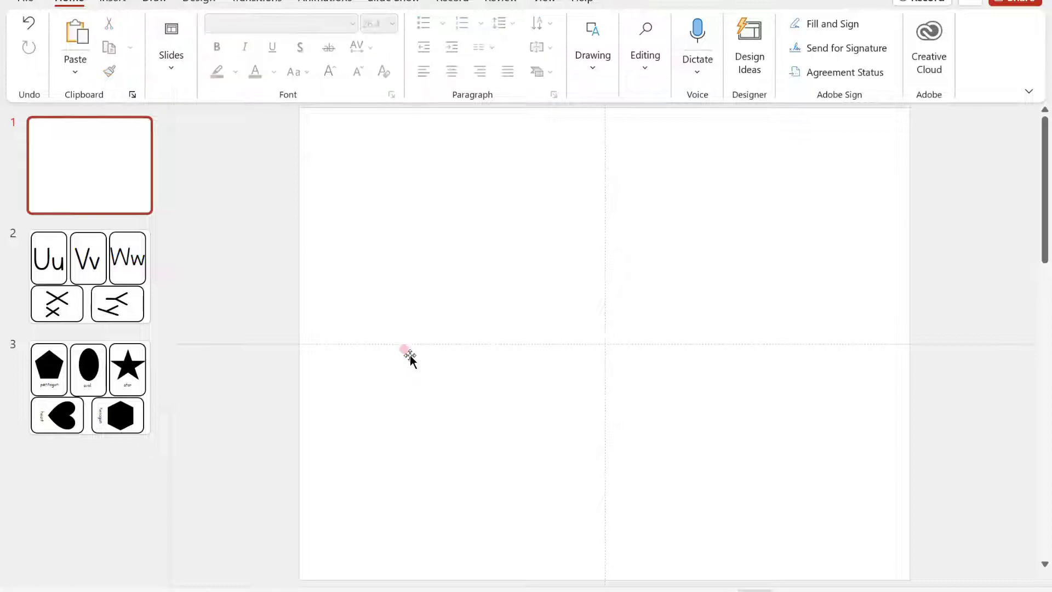
click(137, 163)
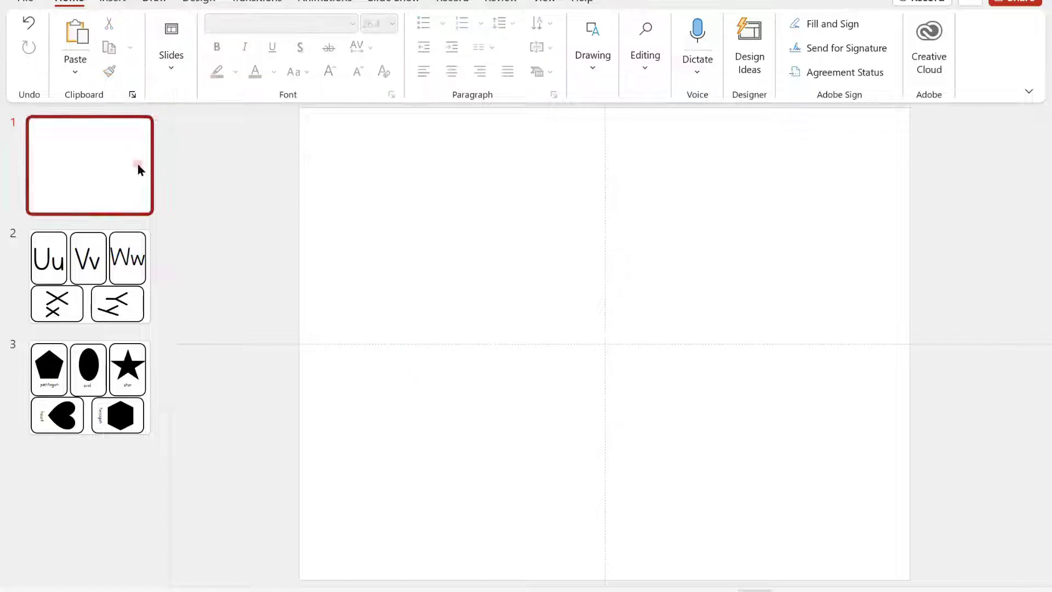
click(104, 4)
click(343, 34)
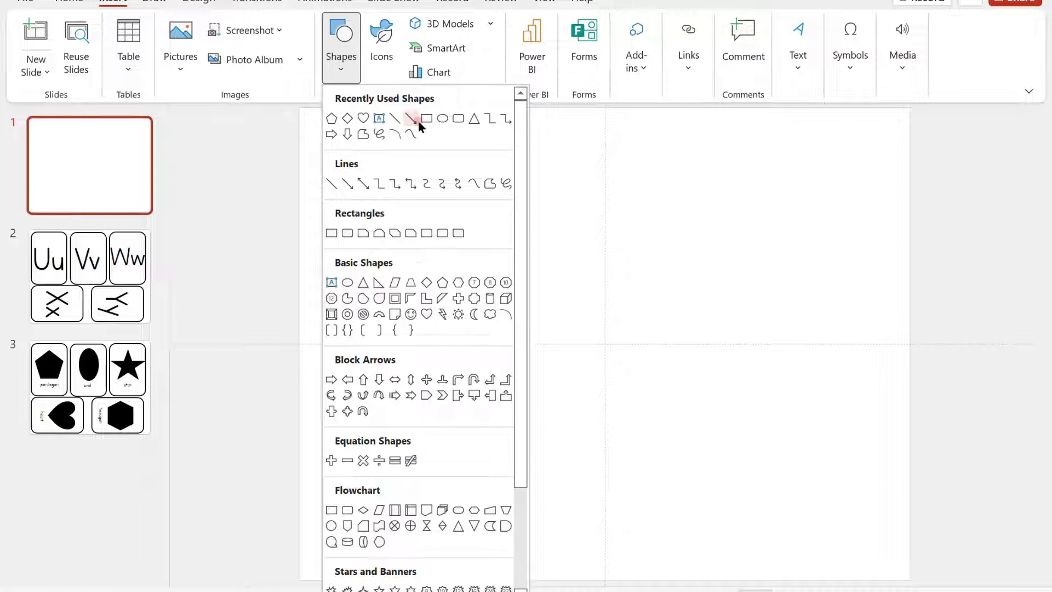
Draw a rounded-rectangle card sized 4.75 in by 3.25 in near the top-left.
click(454, 120)
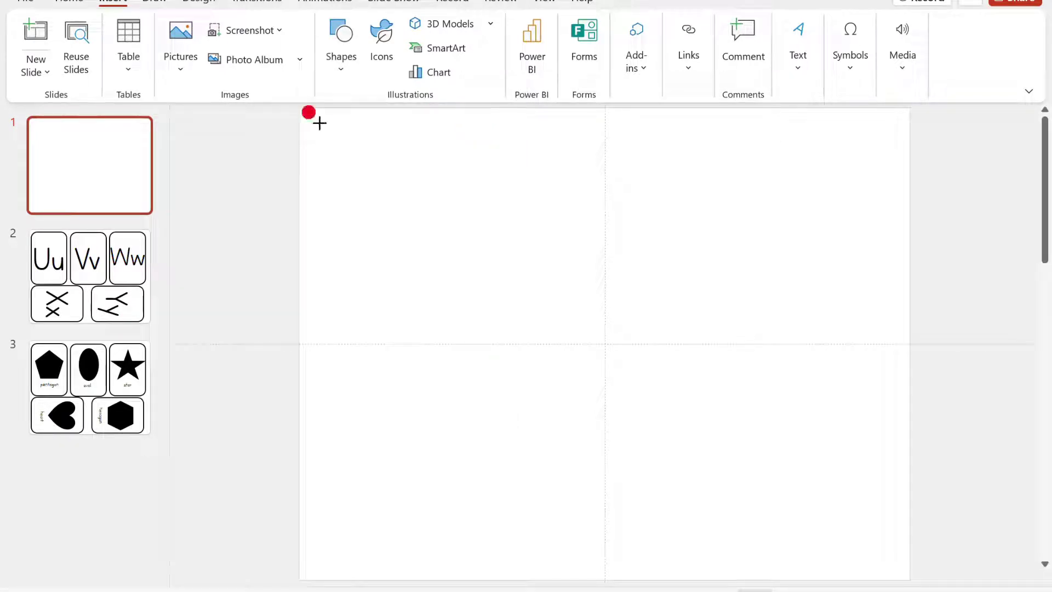
drag(319, 123, 472, 351)
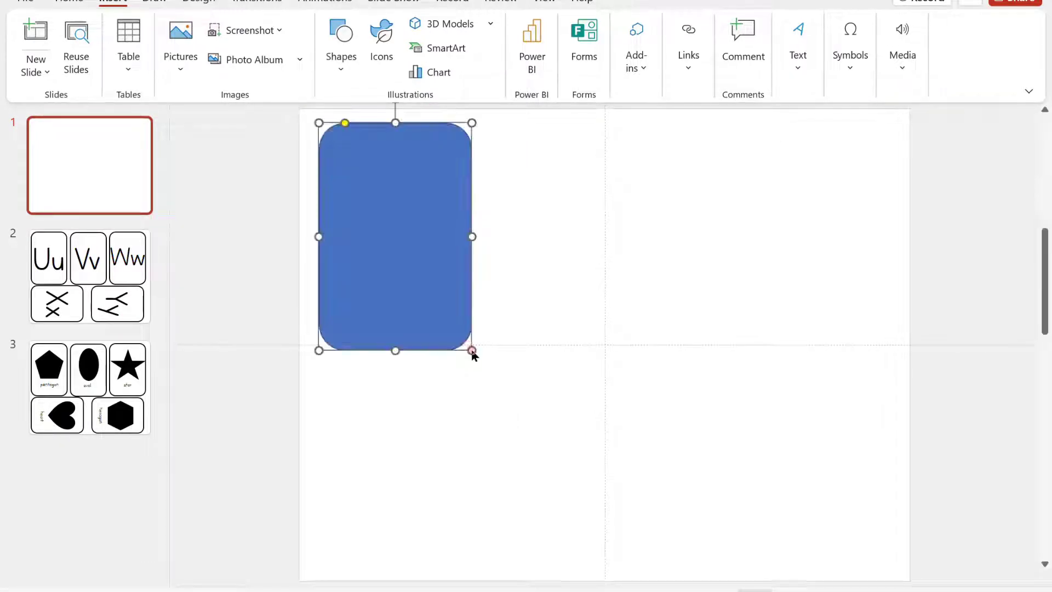
click(883, 28)
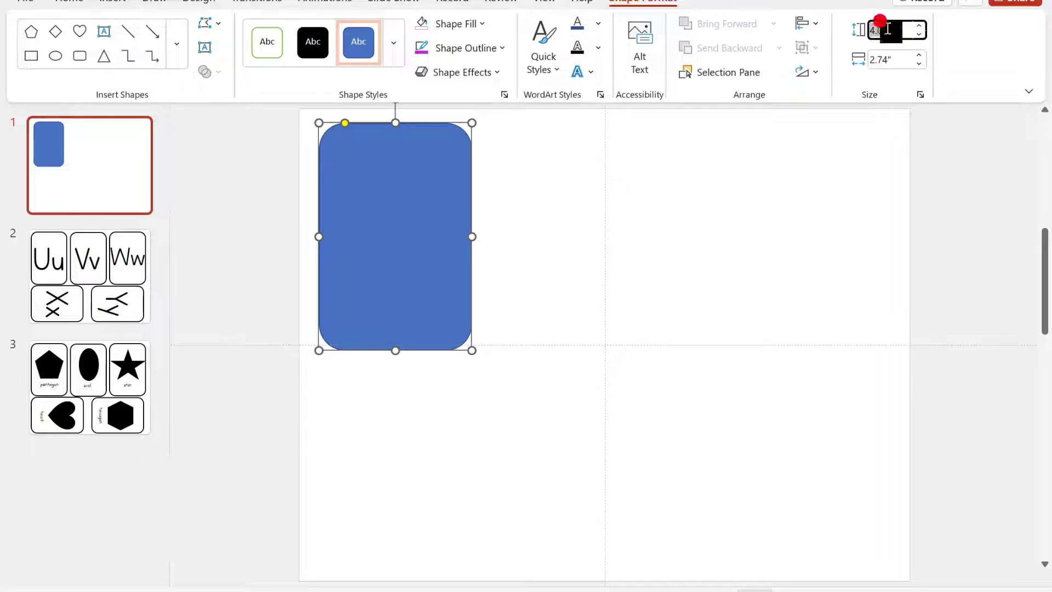
text(4.7)
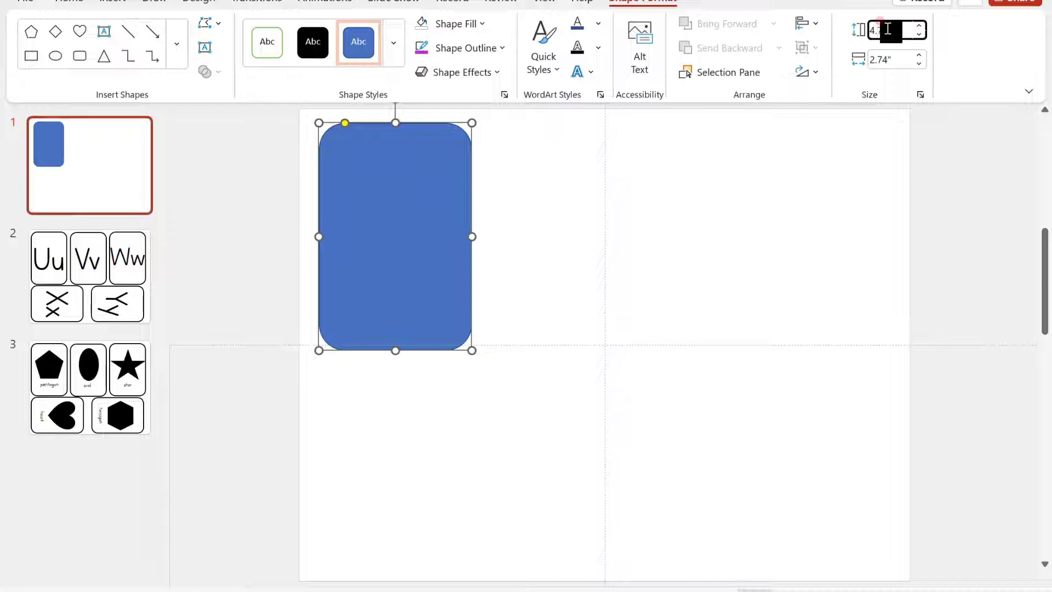
text(5)
click(874, 60)
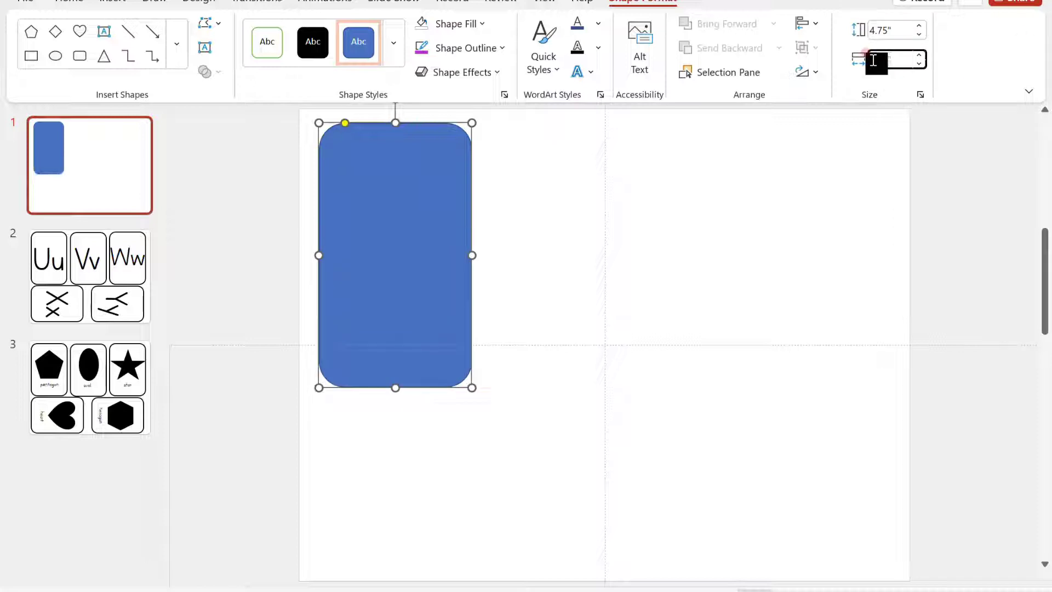
text(3.25)
key(Return)
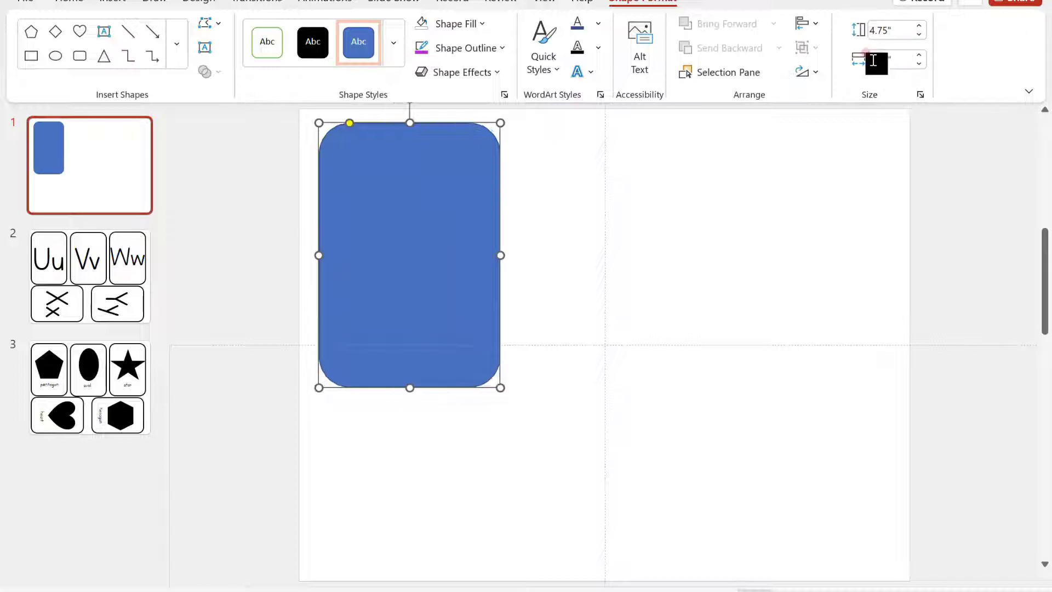
Remove the card's fill and give it a 6 pt outline.
click(483, 24)
click(438, 200)
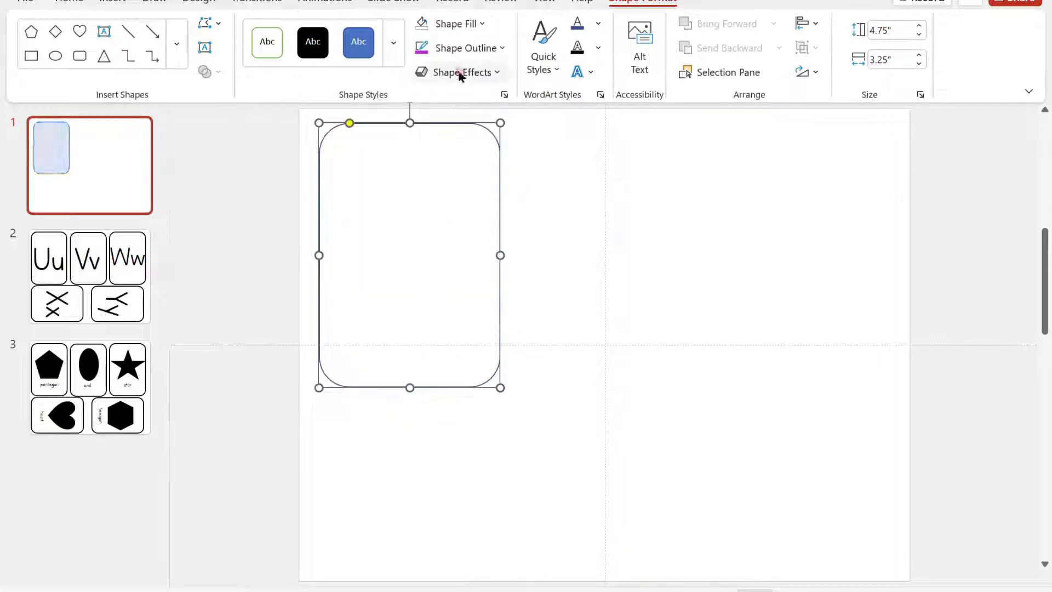
click(503, 48)
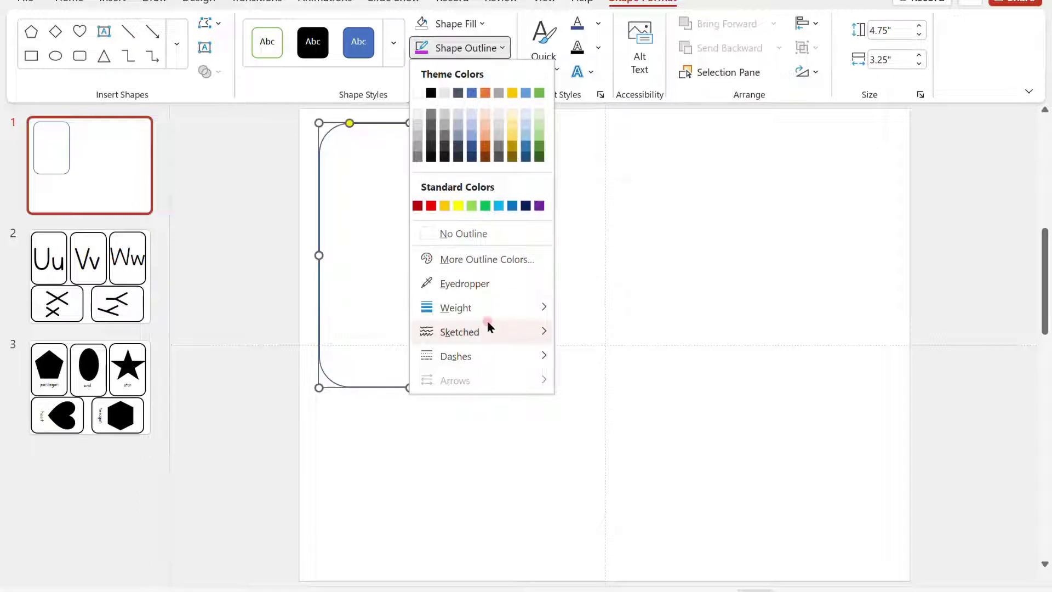
mouse_move(489, 310)
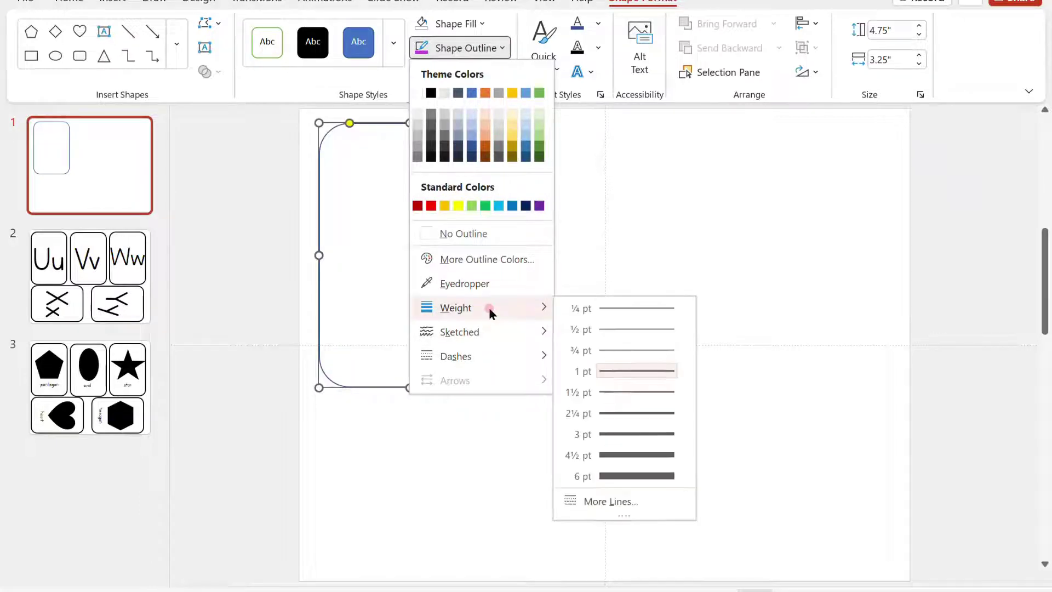
click(622, 475)
click(600, 372)
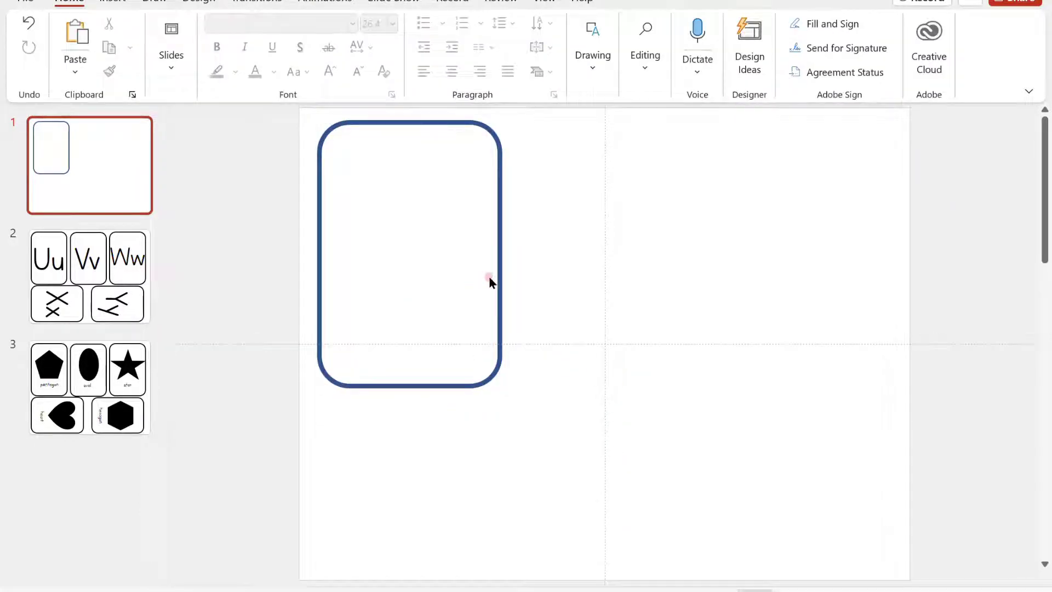
Move the card toward the corner and change its outline colour to black.
drag(489, 277, 482, 259)
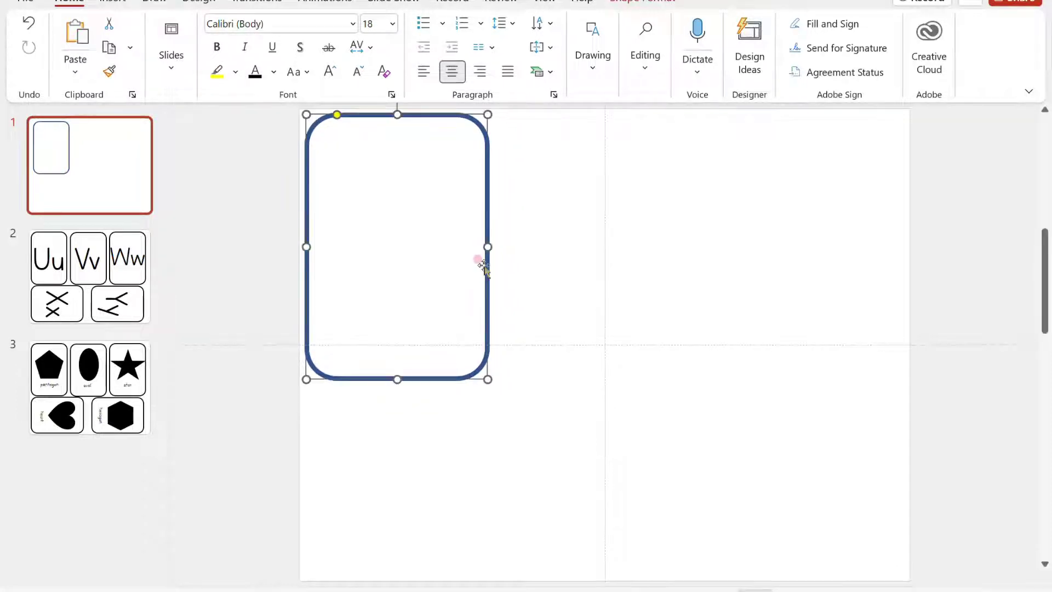
click(618, 4)
click(505, 48)
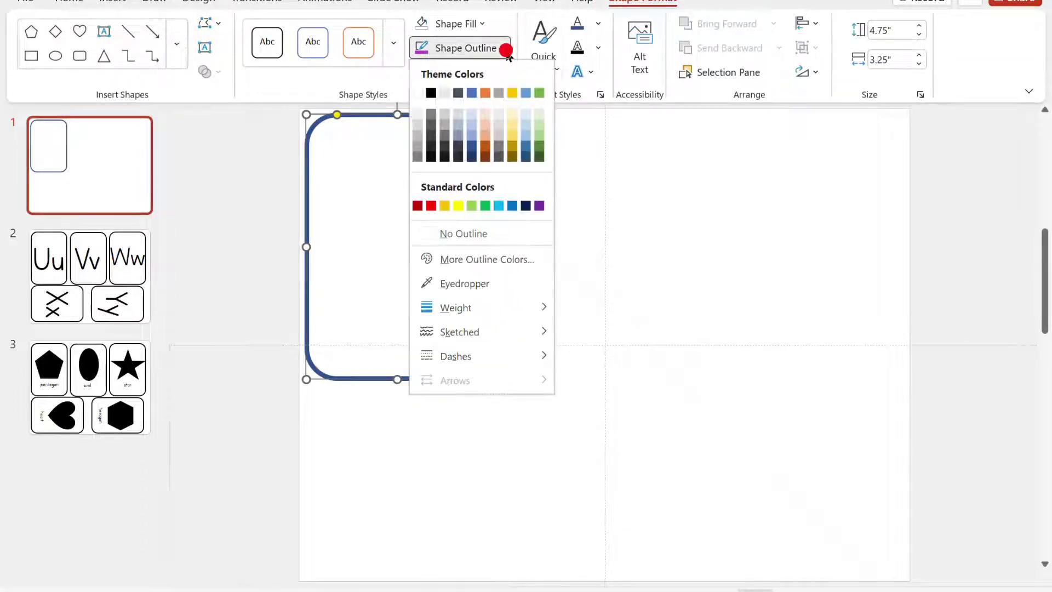
click(431, 94)
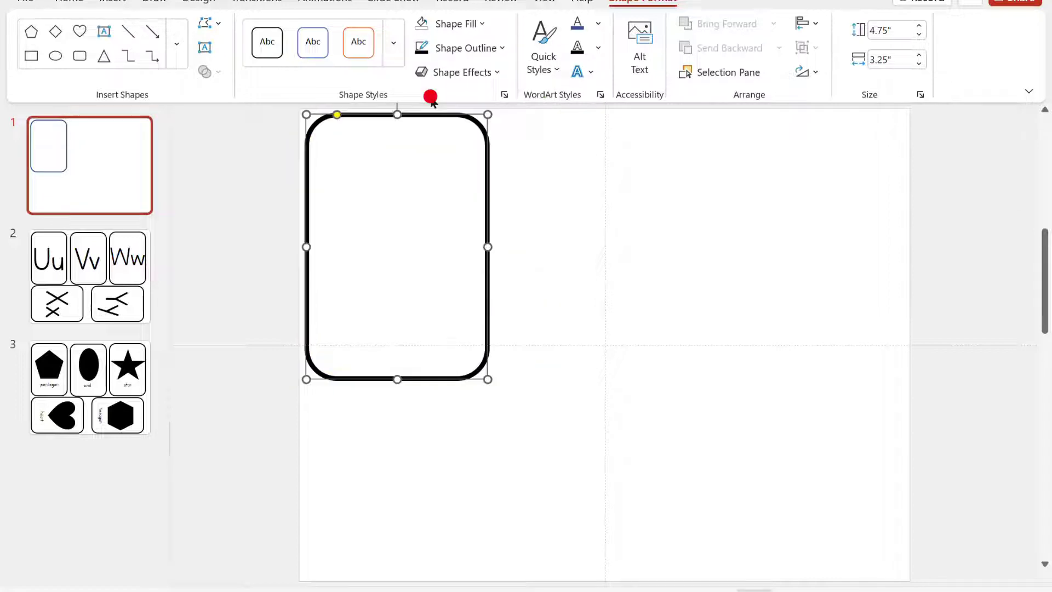
click(592, 236)
Draw a text box inside the card, type Aa and apply the Letters for Learners font.
click(105, 5)
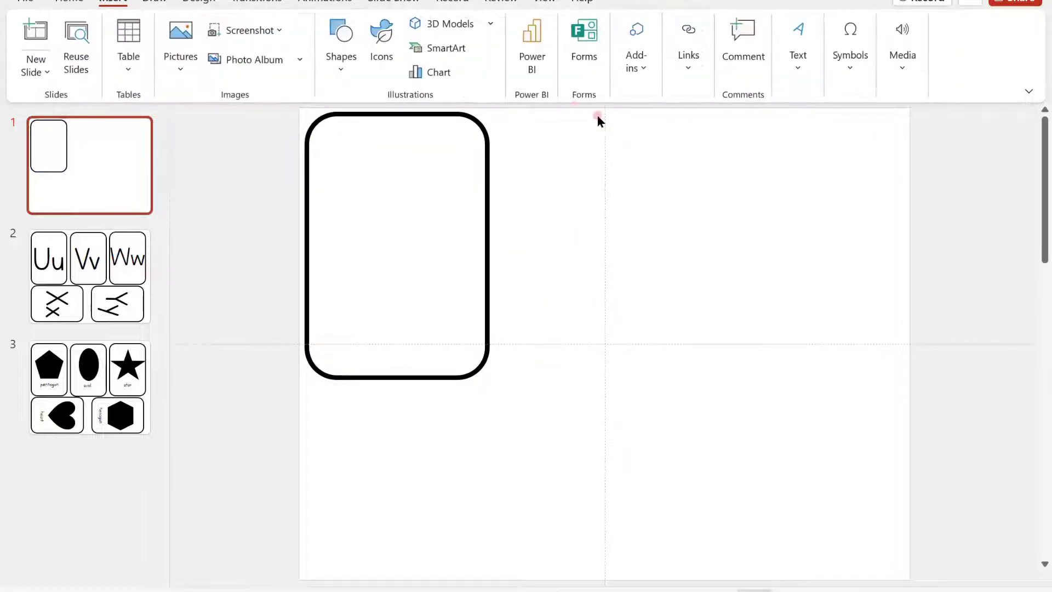
click(794, 64)
click(793, 135)
drag(327, 162, 469, 285)
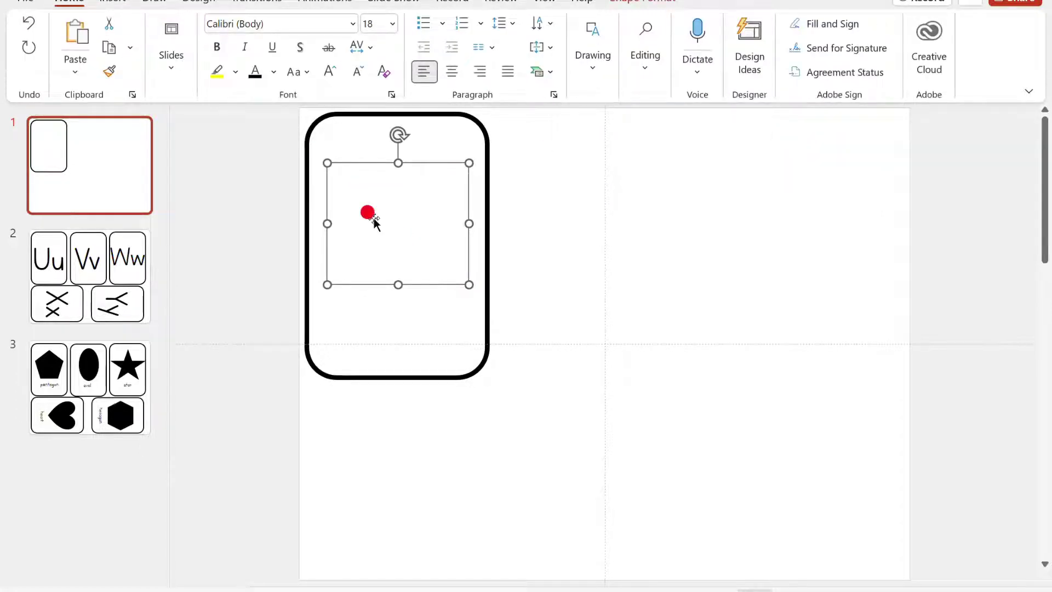
text(Aa)
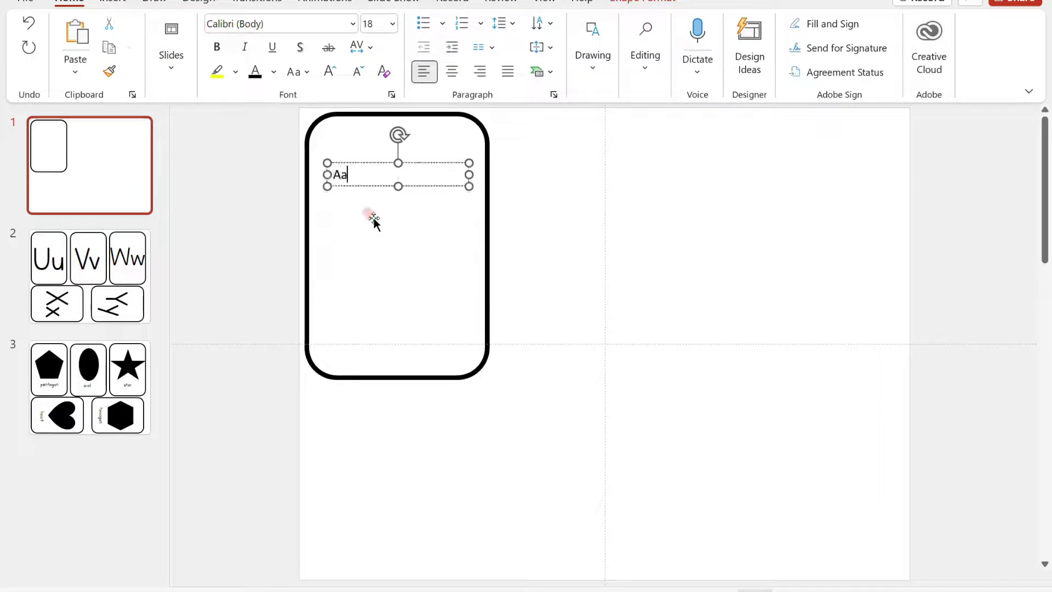
double_click(337, 175)
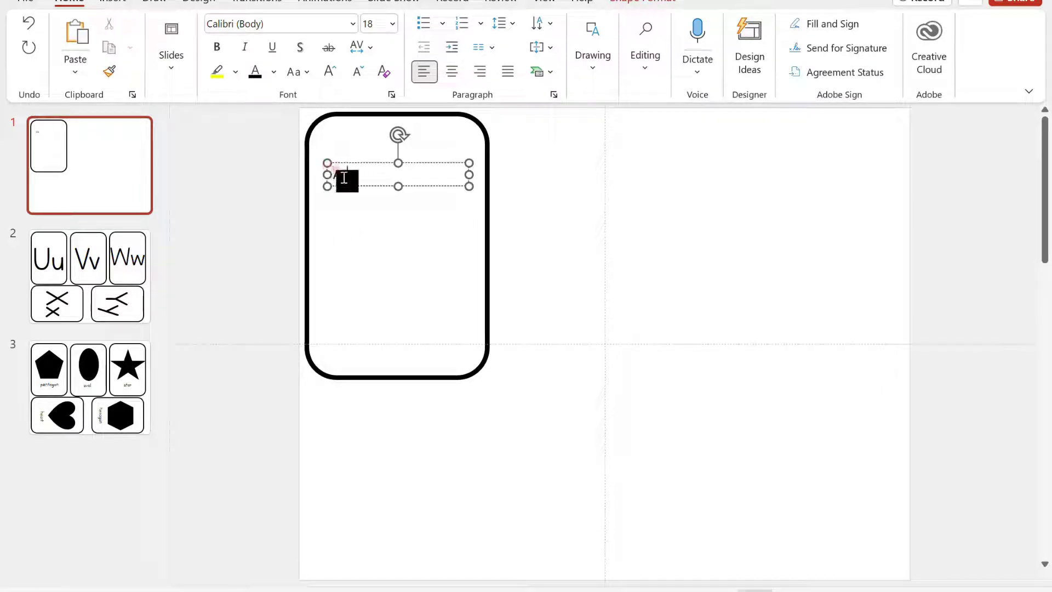
click(277, 19)
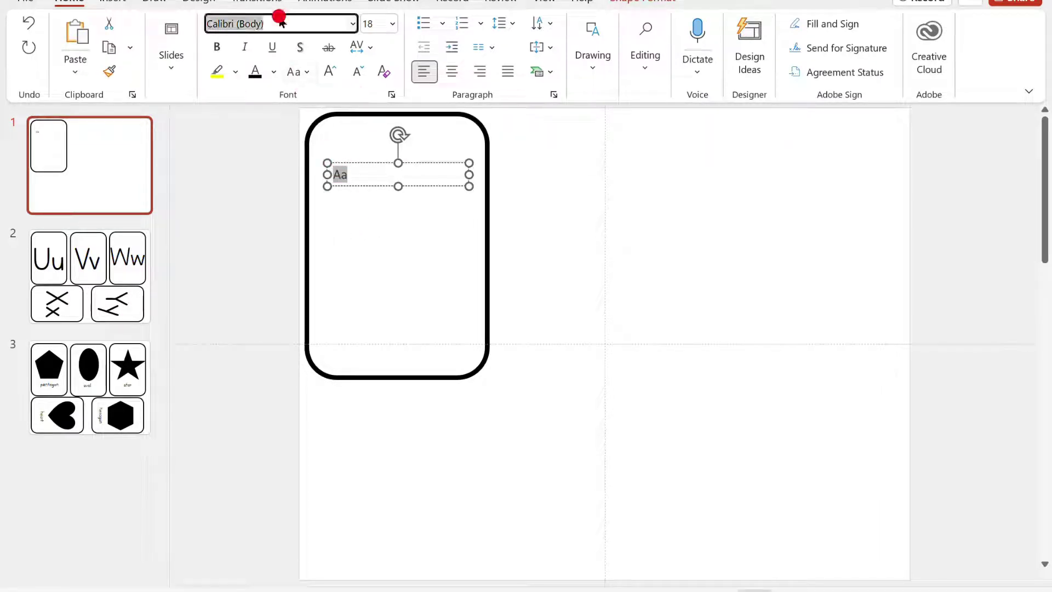
text(Letters for Lear)
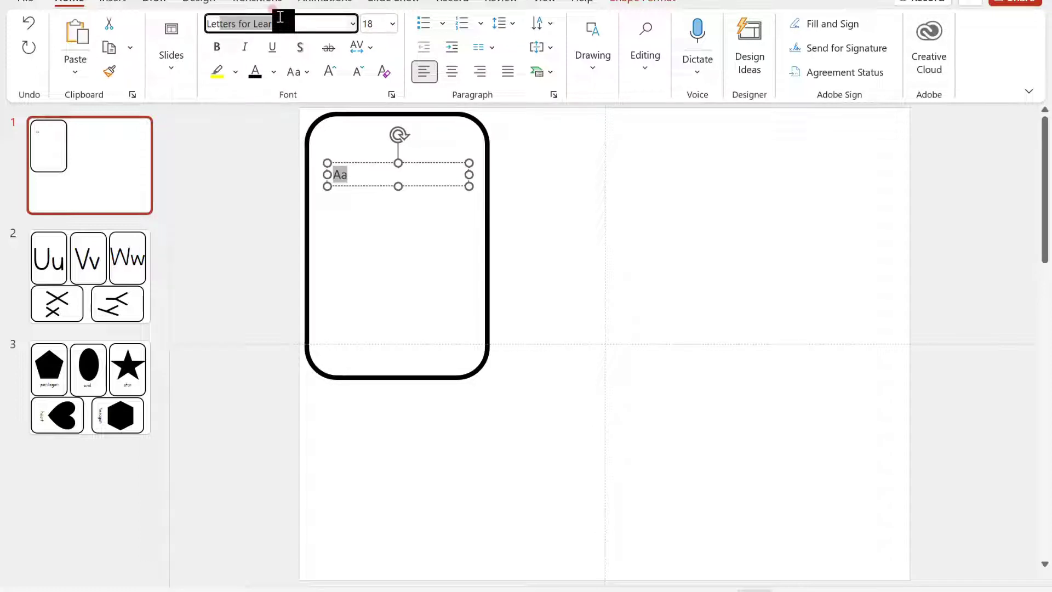
key(Return)
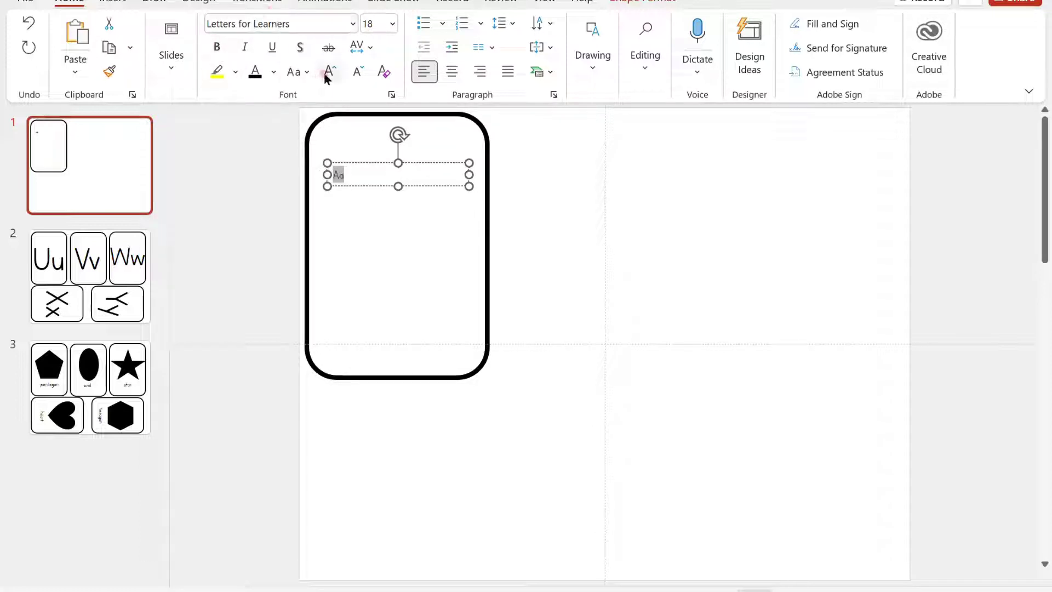
Centre the Aa text and set its font size to 239 pt.
click(328, 72)
click(328, 72)
click(328, 72)
click(327, 73)
click(327, 72)
click(327, 72)
click(328, 73)
click(328, 73)
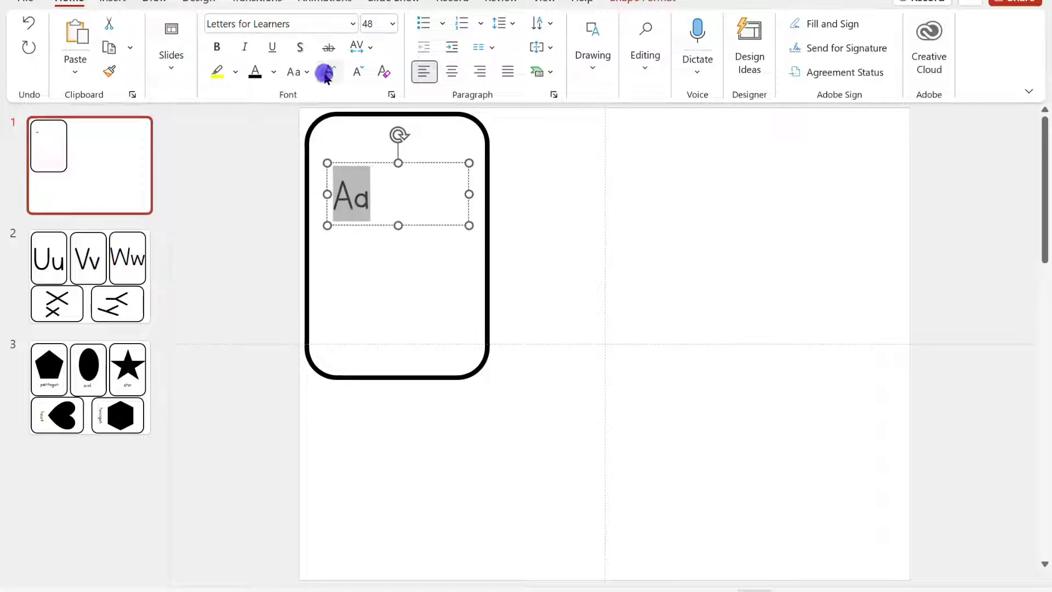
click(328, 72)
click(328, 72)
click(328, 73)
click(328, 72)
click(328, 72)
click(327, 73)
click(328, 72)
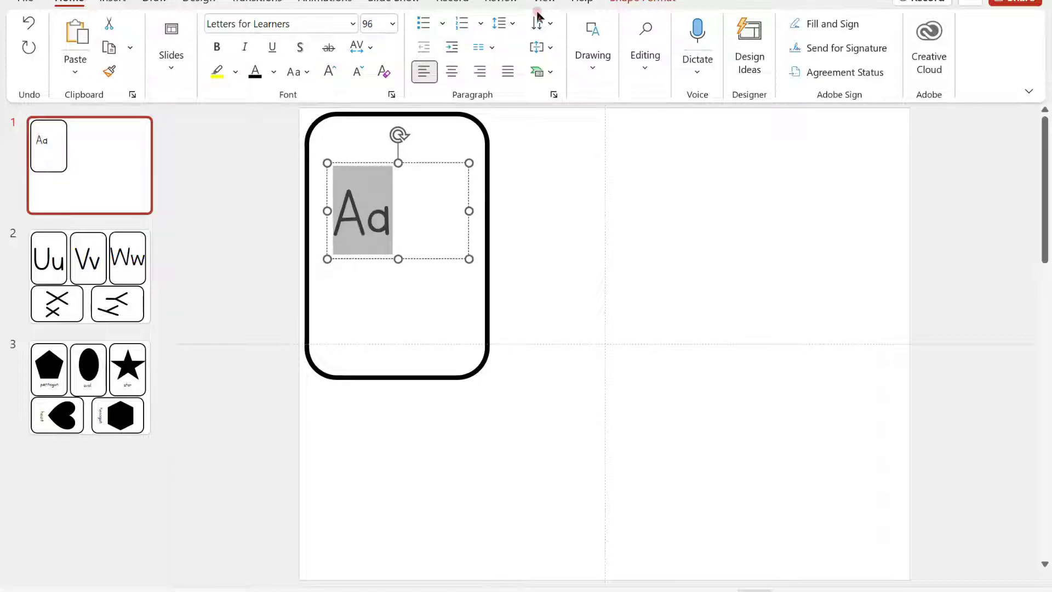
click(452, 72)
click(332, 72)
click(332, 72)
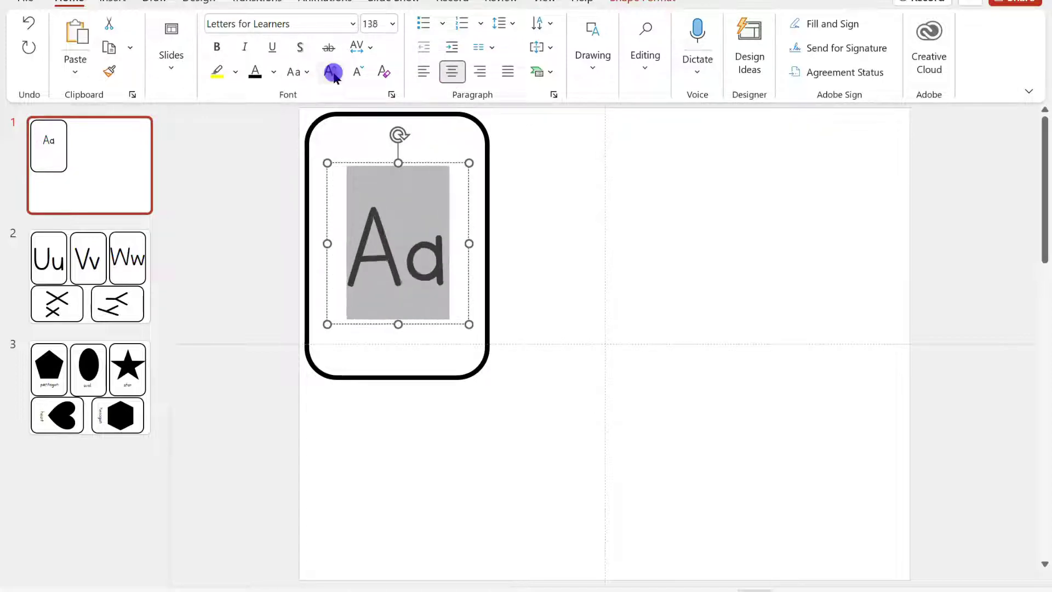
click(332, 73)
click(332, 73)
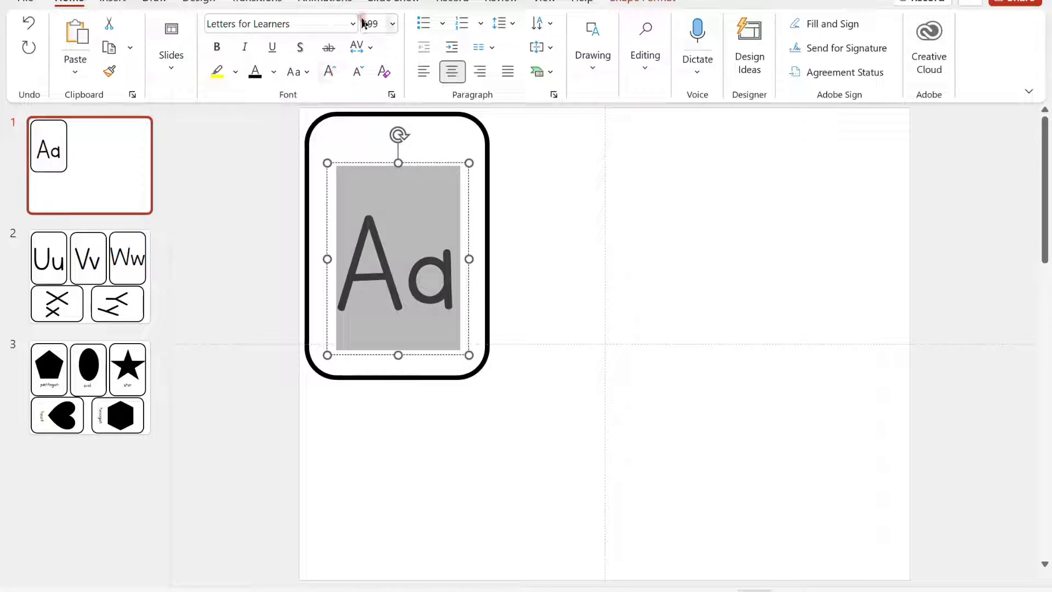
click(392, 25)
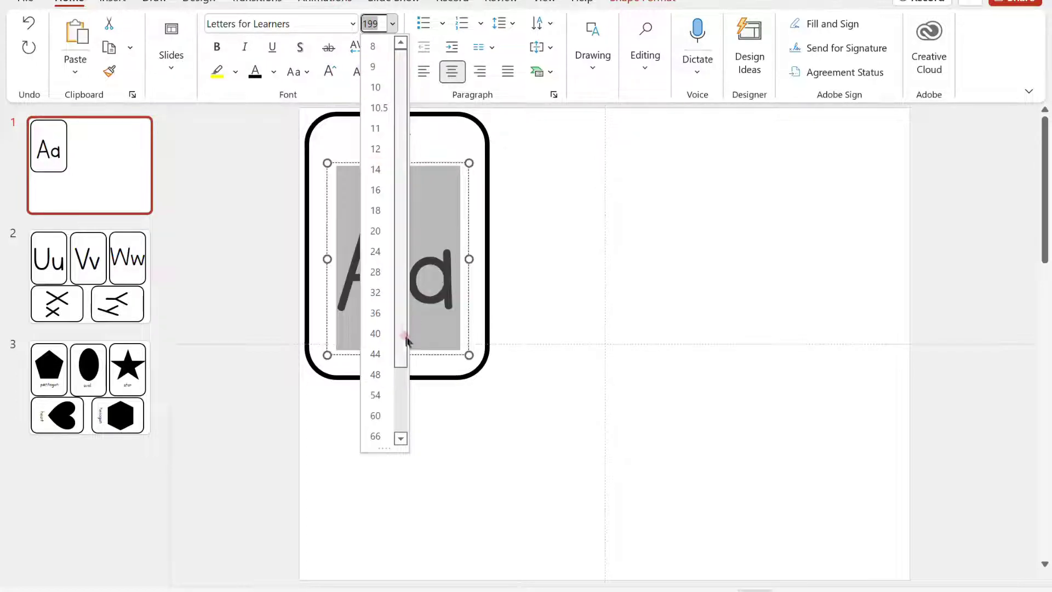
drag(404, 352, 365, 269)
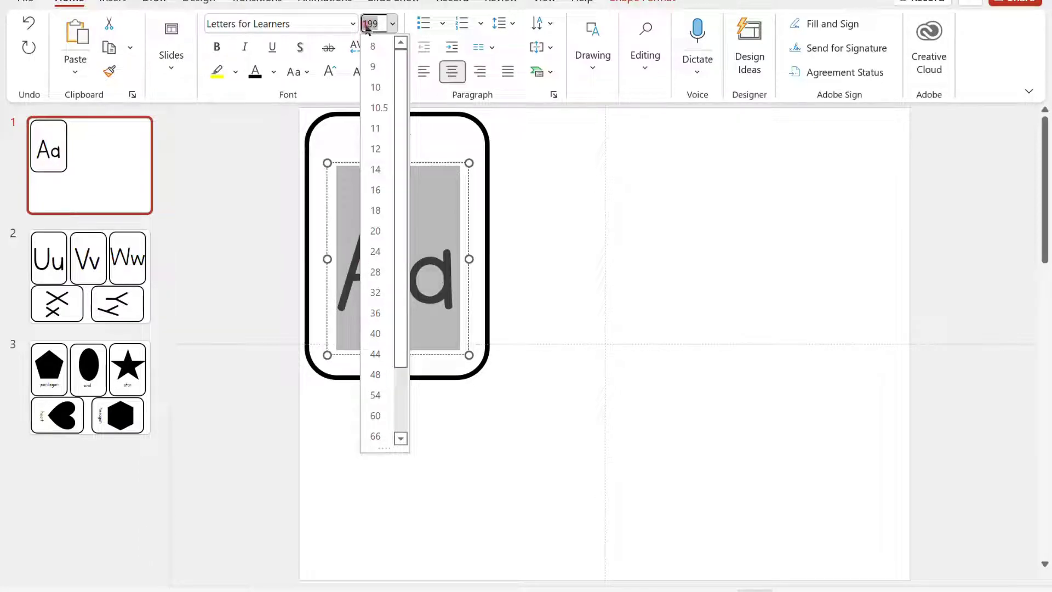
text(239)
key(Return)
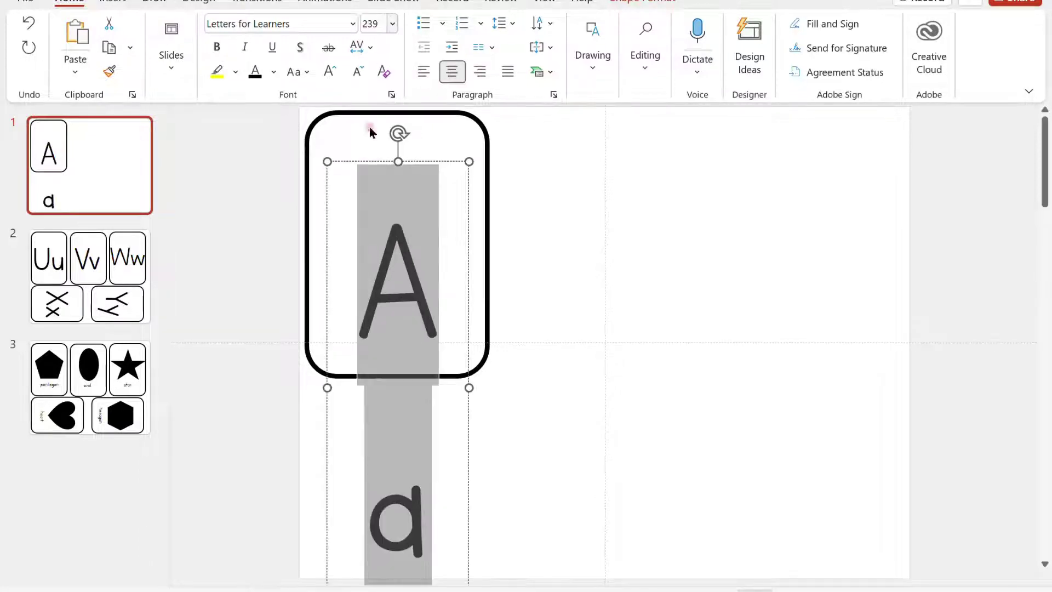
Widen the Aa text box to one line and move it up onto the card.
drag(469, 389, 514, 384)
drag(462, 164, 439, 132)
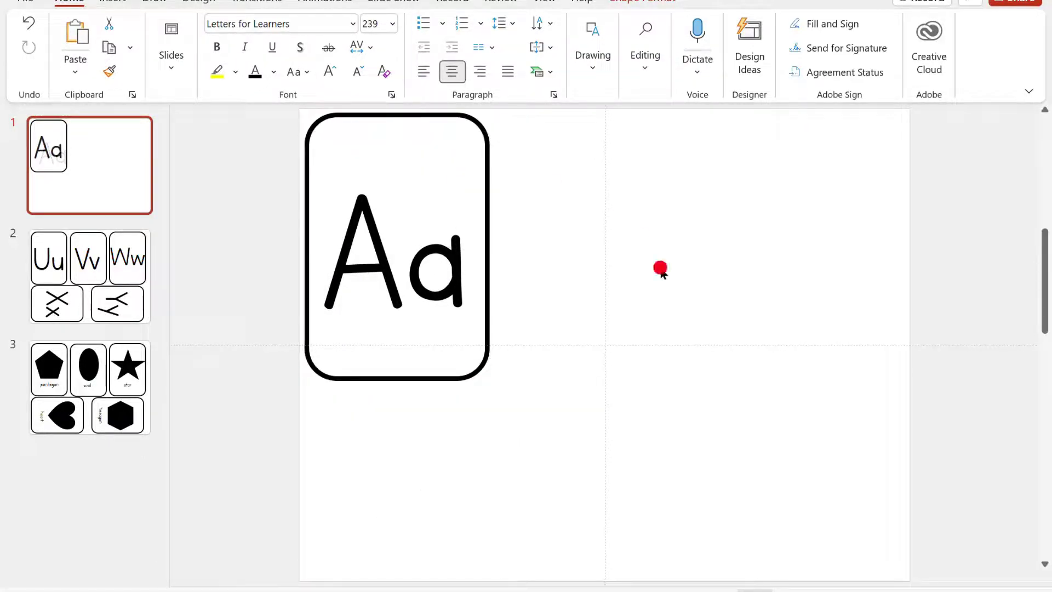
click(660, 268)
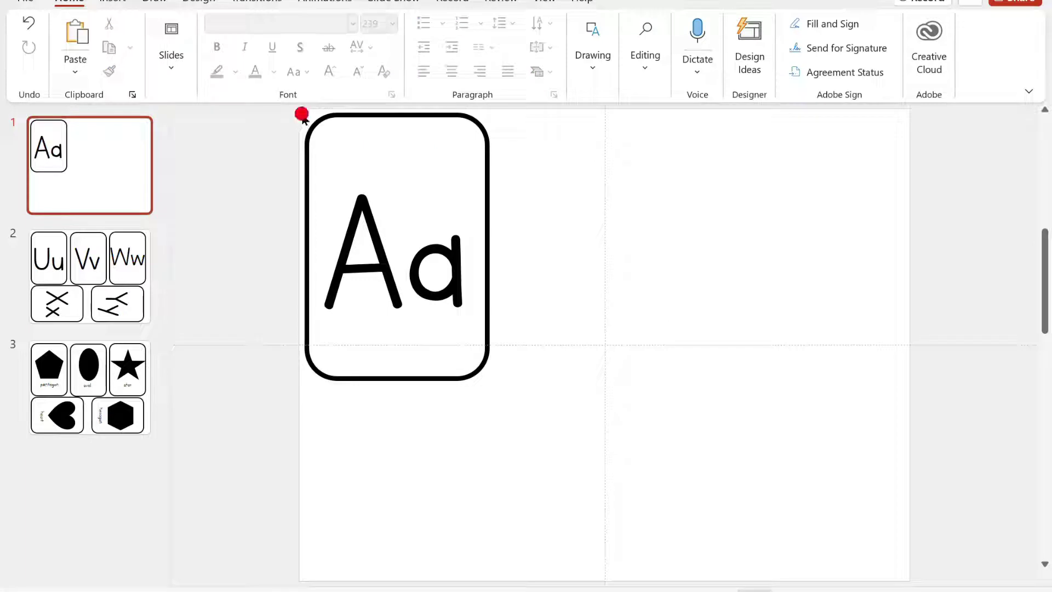
Attempt repeatedly to box-select the card and its Aa text together.
drag(302, 115, 504, 387)
right_click(425, 311)
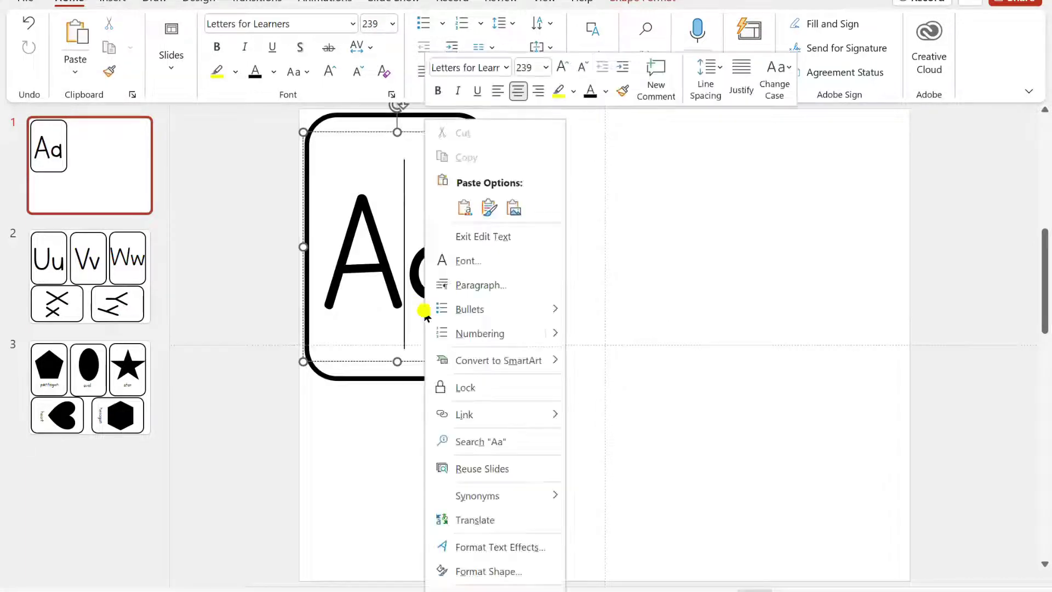
click(753, 265)
drag(290, 122, 578, 395)
right_click(490, 470)
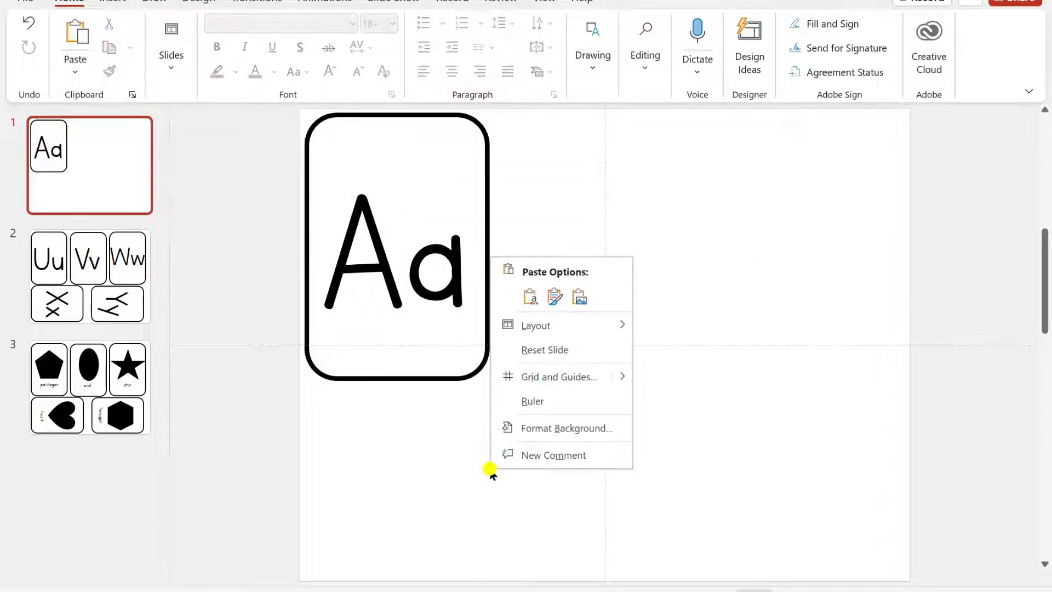
click(452, 471)
drag(295, 118, 512, 360)
click(433, 308)
right_click(440, 317)
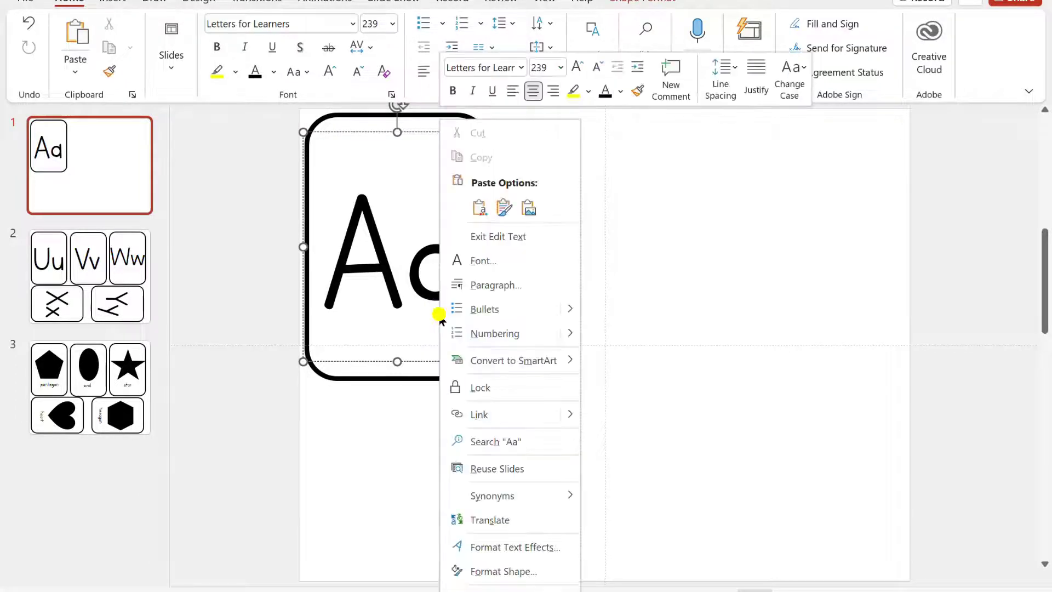
click(371, 480)
drag(291, 107, 534, 432)
right_click(534, 432)
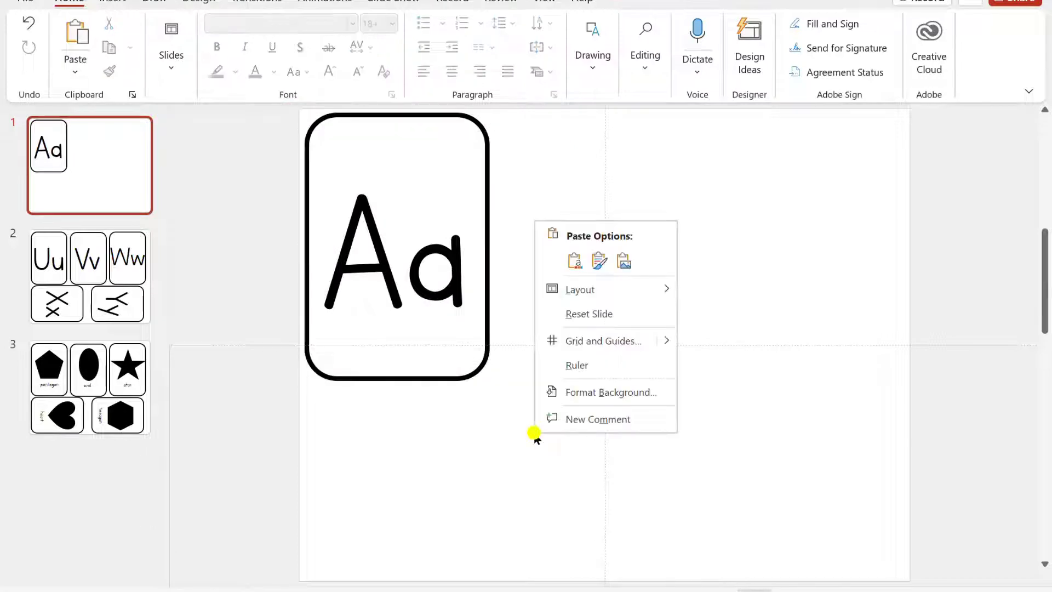
click(534, 432)
drag(291, 113, 511, 381)
right_click(432, 316)
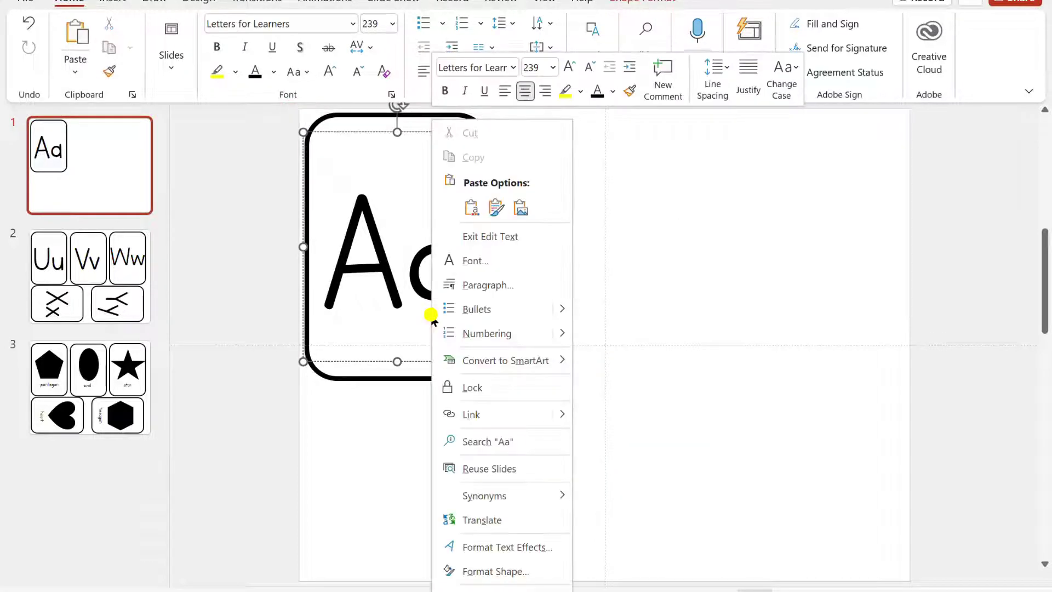
click(291, 268)
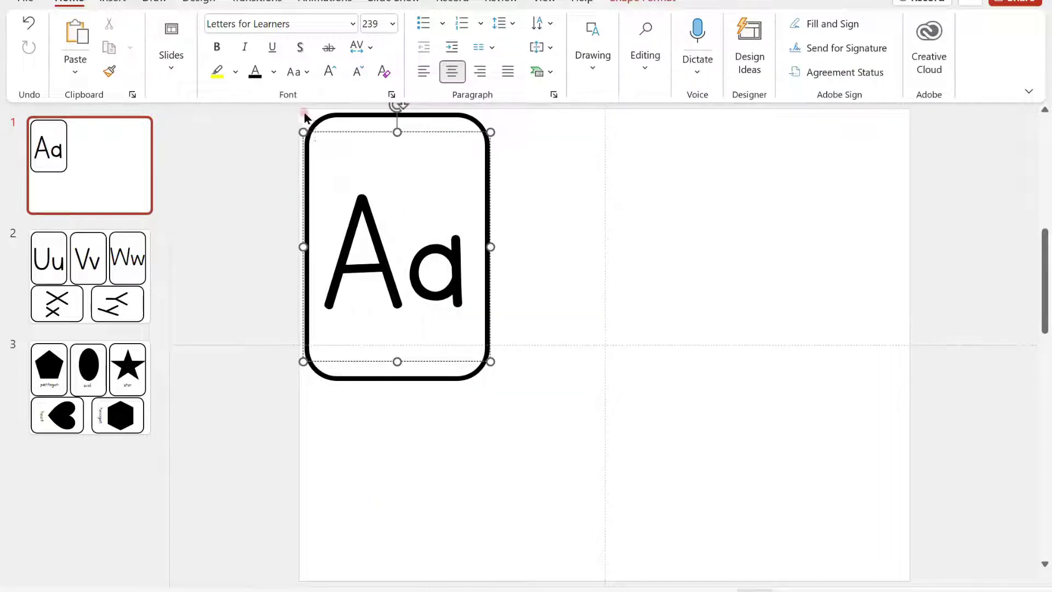
drag(303, 113, 495, 419)
click(431, 340)
right_click(438, 348)
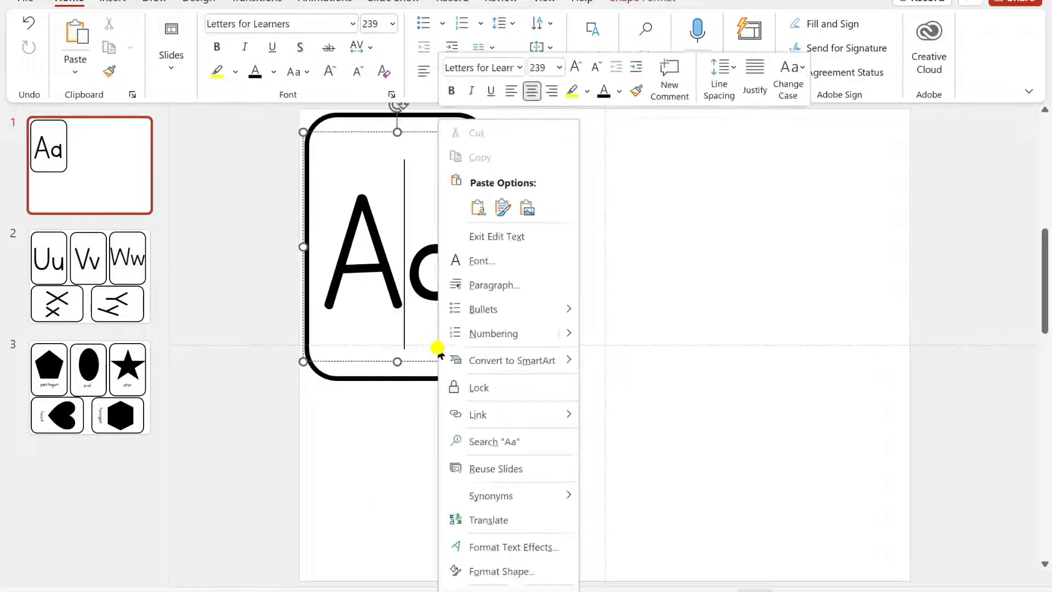
click(418, 498)
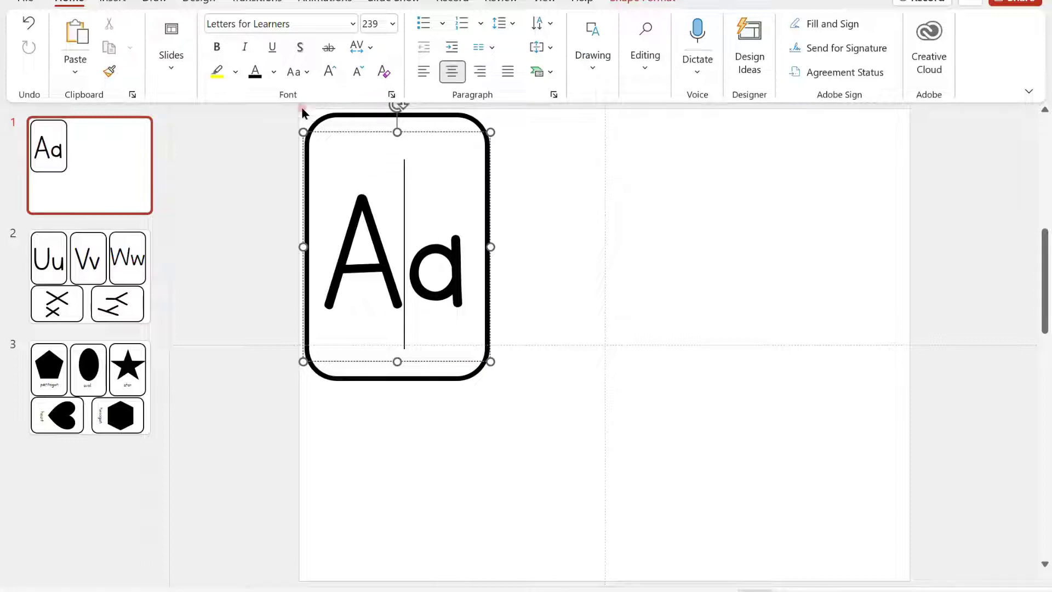
drag(303, 113, 503, 397)
click(505, 397)
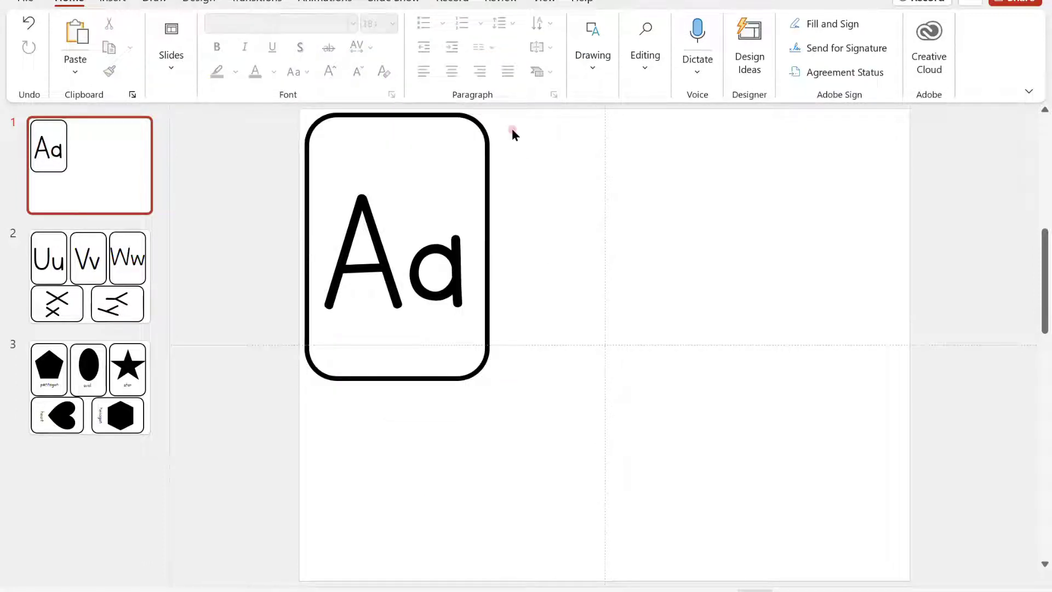
Select the Aa text box plus the card outline and group them into one object.
click(418, 215)
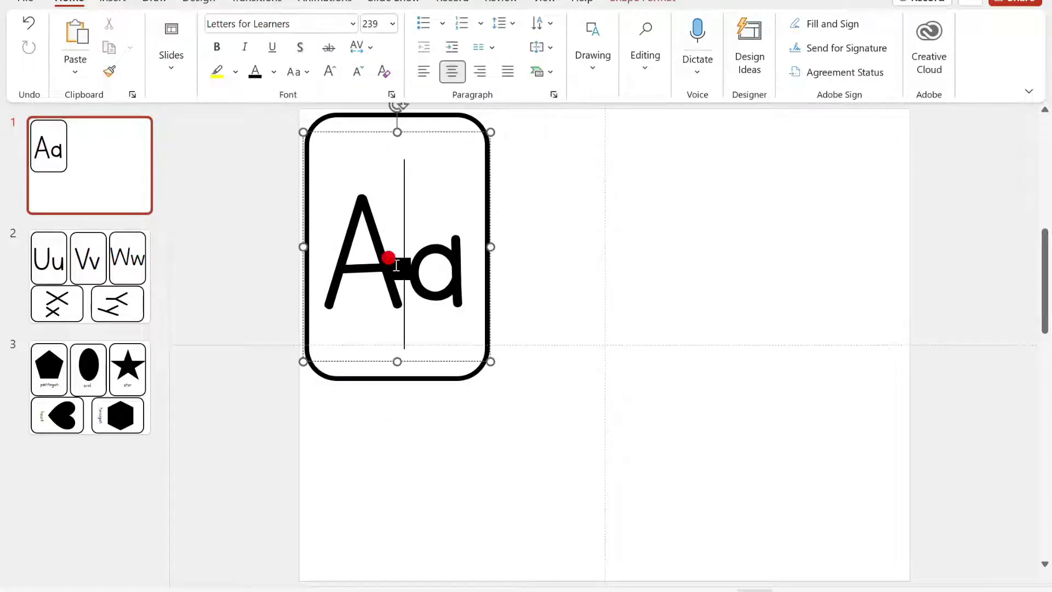
shift+click(449, 118)
right_click(449, 117)
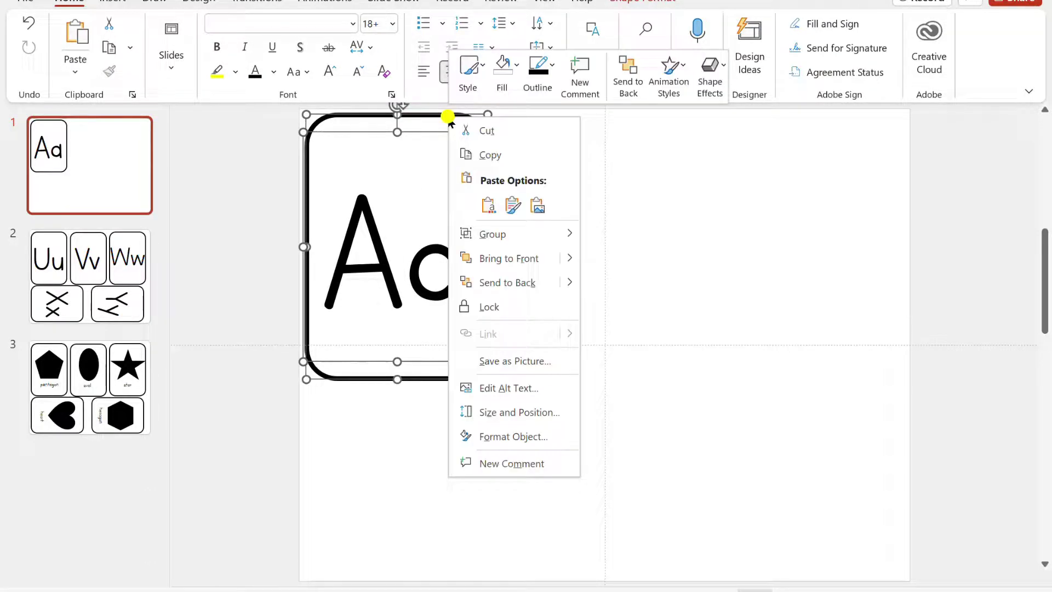
mouse_move(477, 233)
click(623, 236)
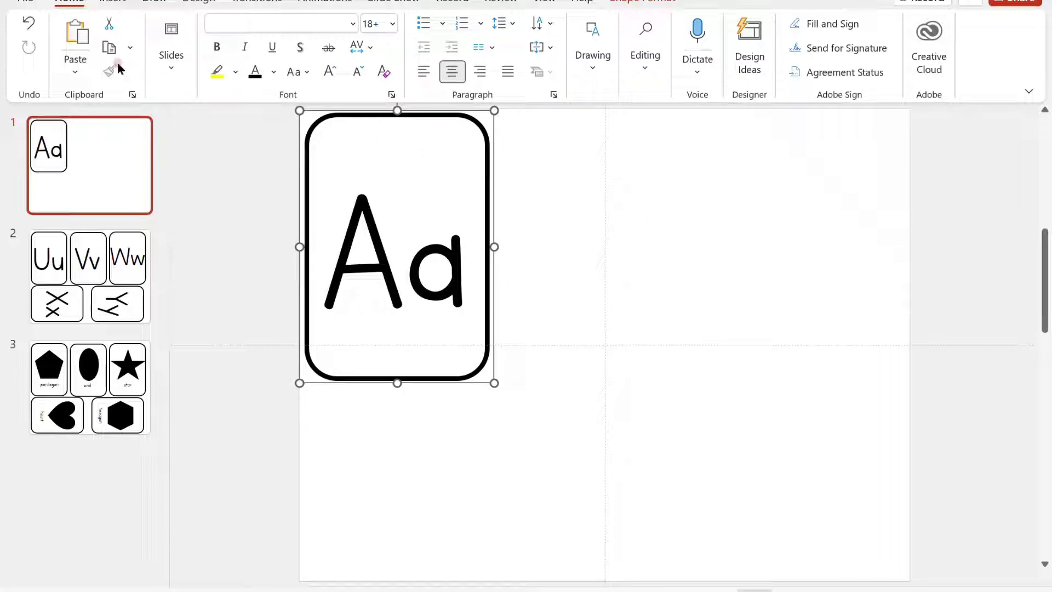
Duplicate the grouped Aa card twice across the top row and even out the spacing.
click(107, 49)
click(77, 34)
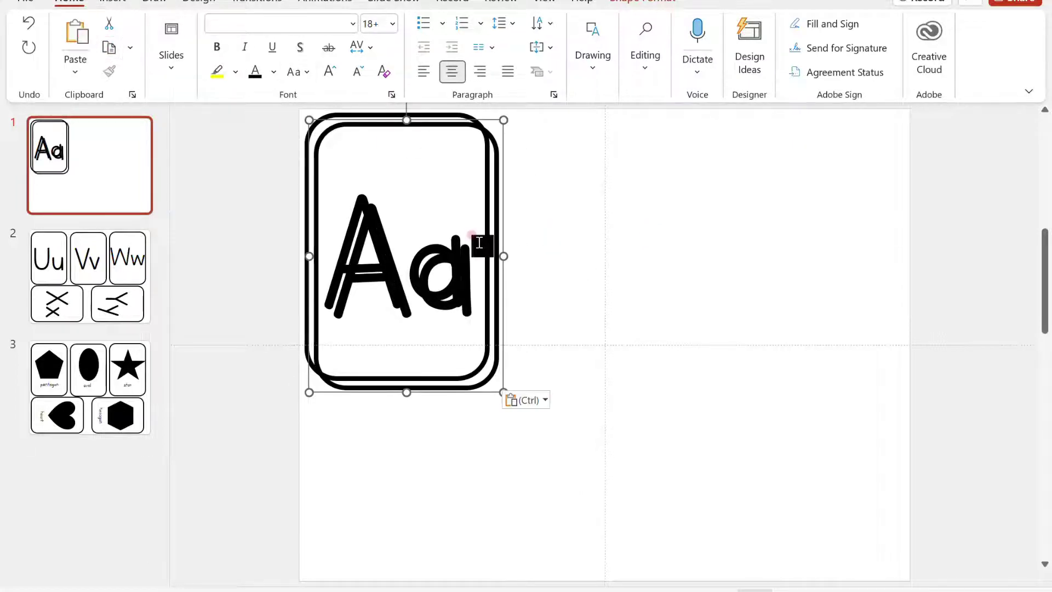
click(453, 236)
drag(478, 115, 665, 116)
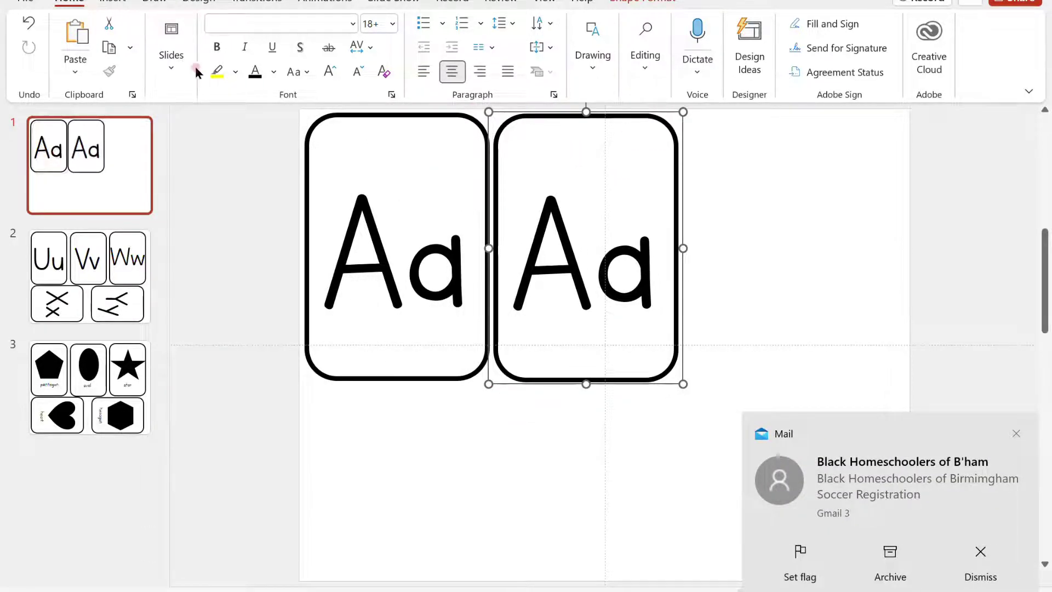
click(77, 34)
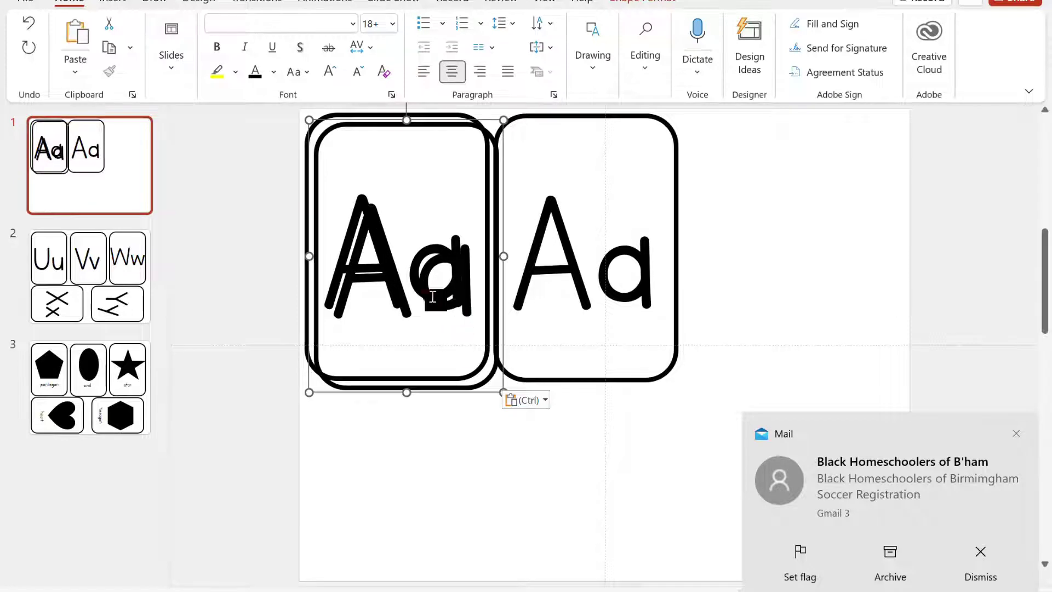
drag(346, 393, 736, 385)
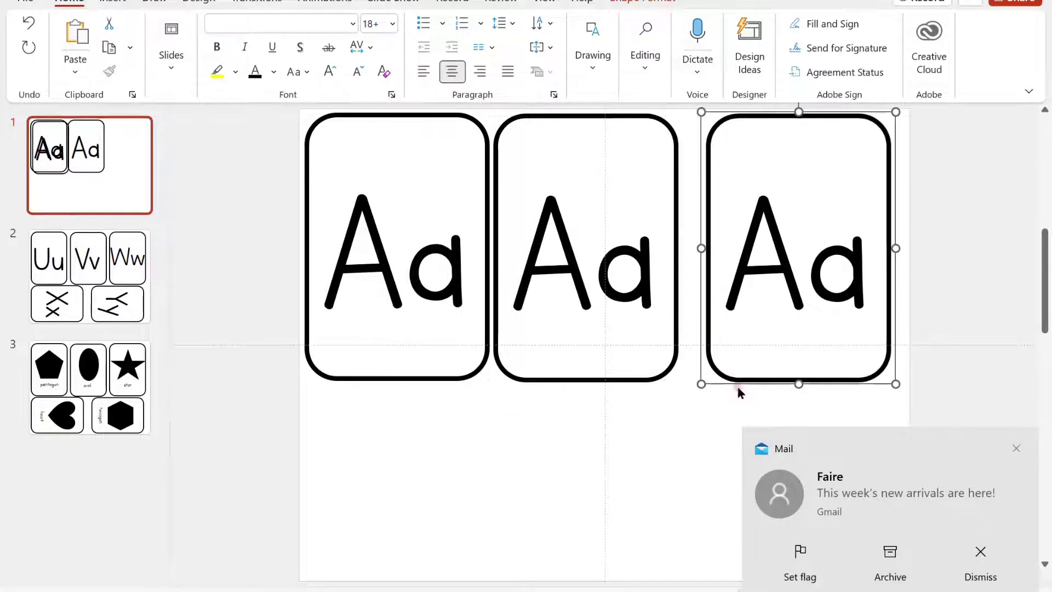
click(674, 349)
drag(674, 349, 689, 354)
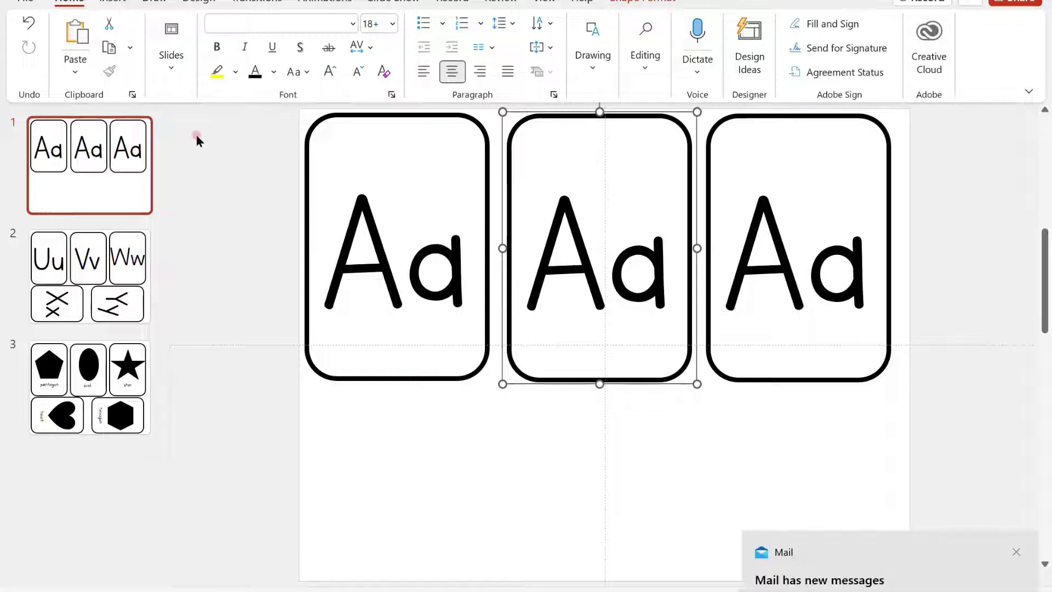
click(76, 33)
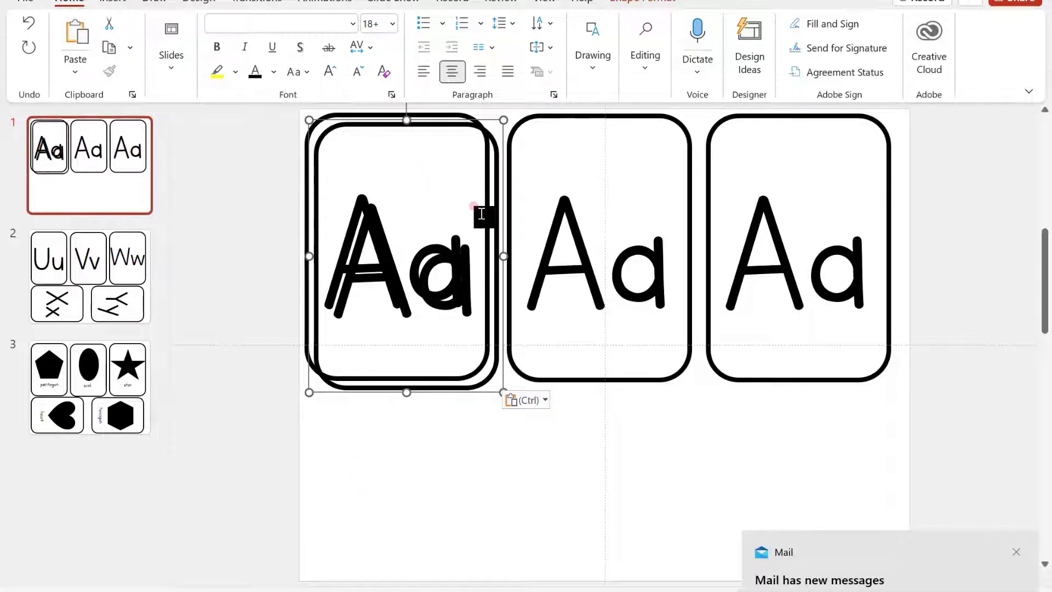
Rotate a pasted card 90° into the bottom-left and place another copy at bottom-right.
drag(504, 230, 496, 445)
click(406, 309)
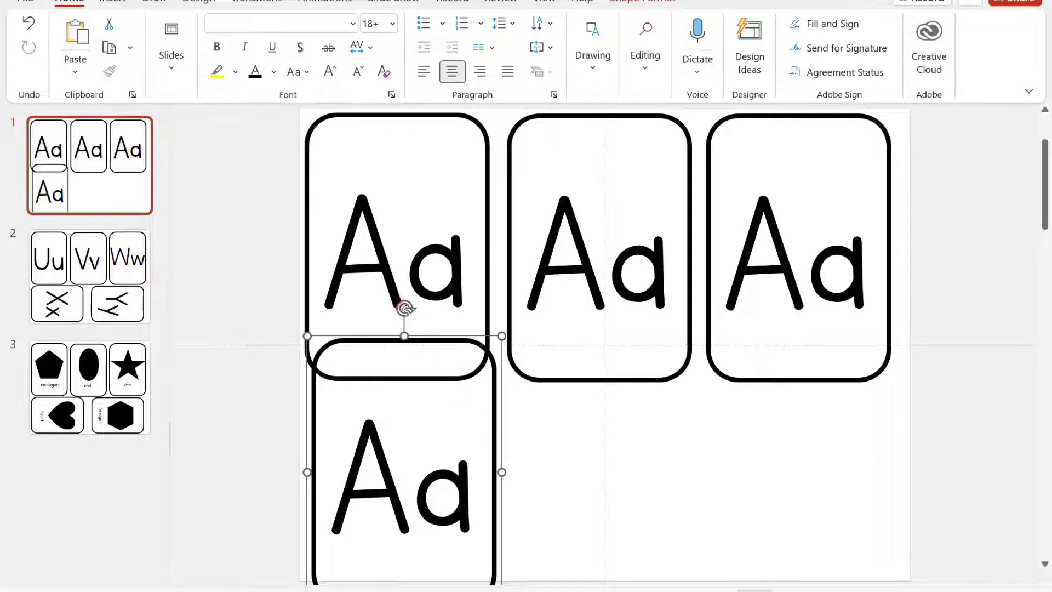
drag(405, 308, 568, 471)
click(580, 456)
click(532, 452)
right_click(569, 469)
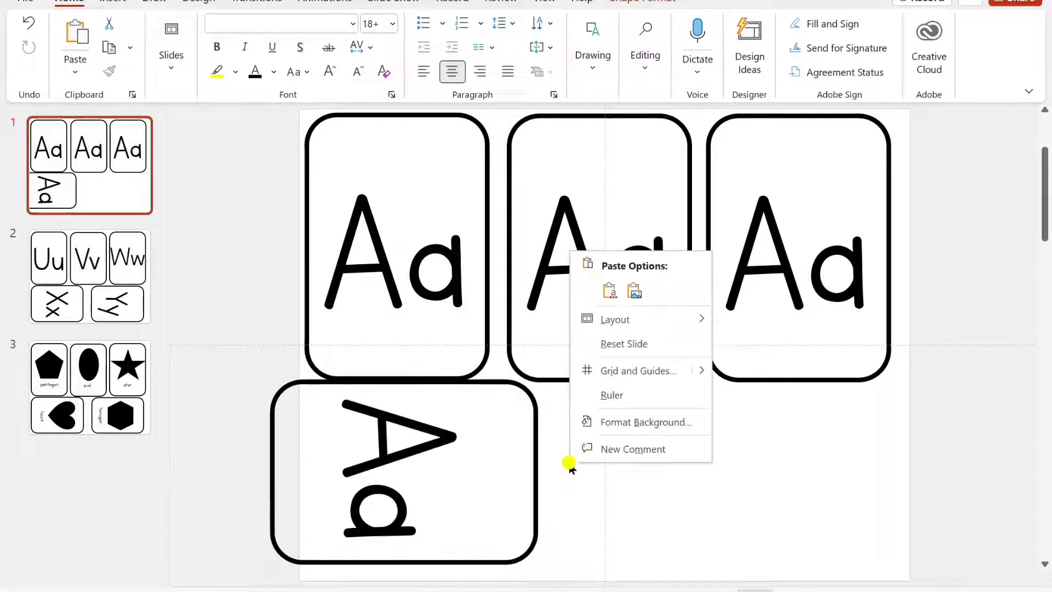
click(531, 516)
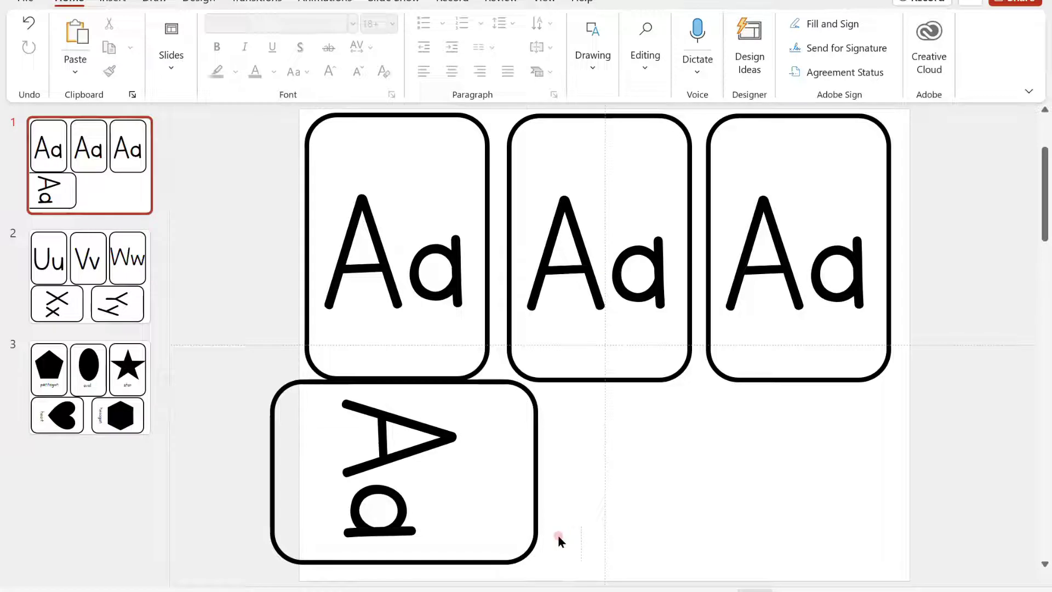
drag(518, 554, 555, 564)
right_click(550, 528)
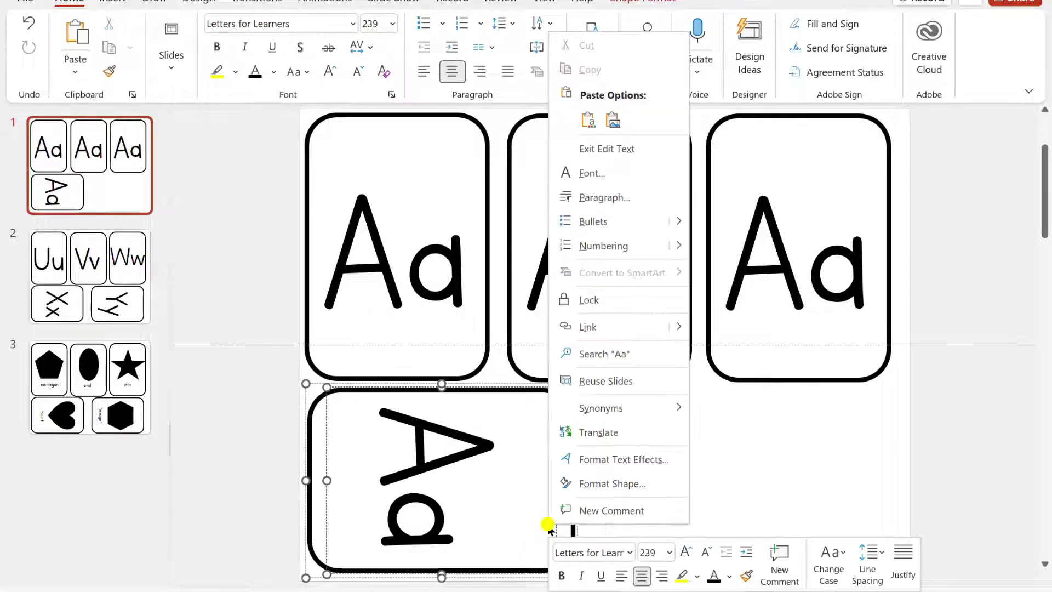
click(300, 458)
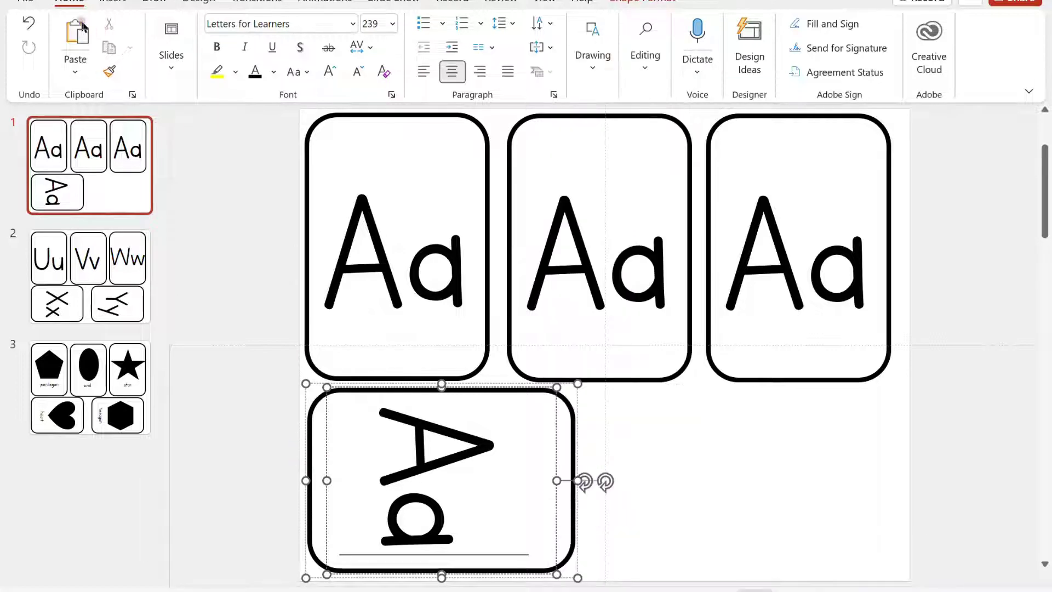
click(77, 33)
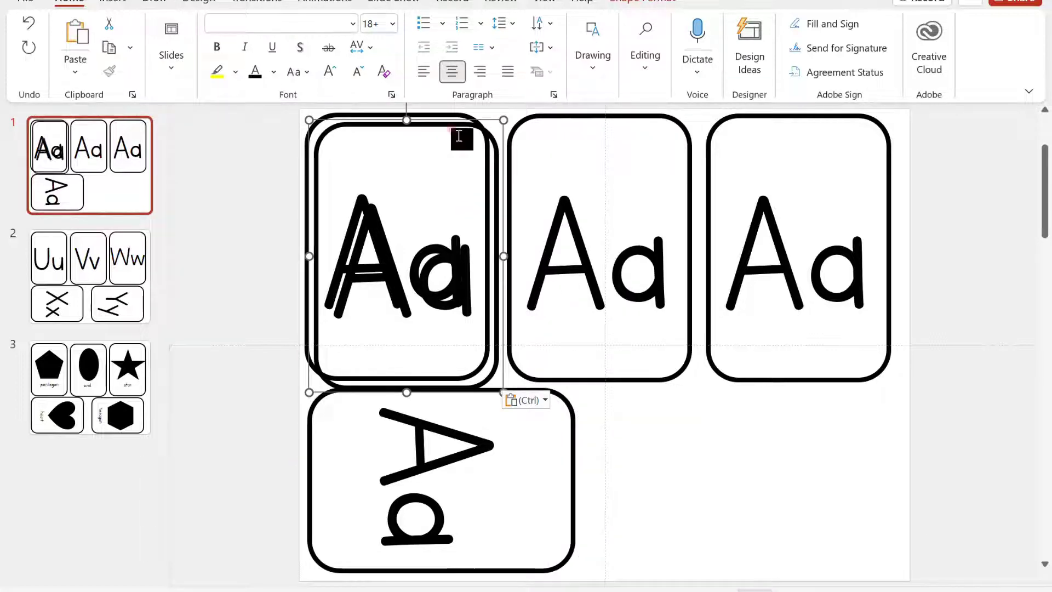
drag(426, 120, 870, 461)
Retype the copied cards' letters as Bb, Cc, D and Ee.
click(559, 242)
double_click(569, 253)
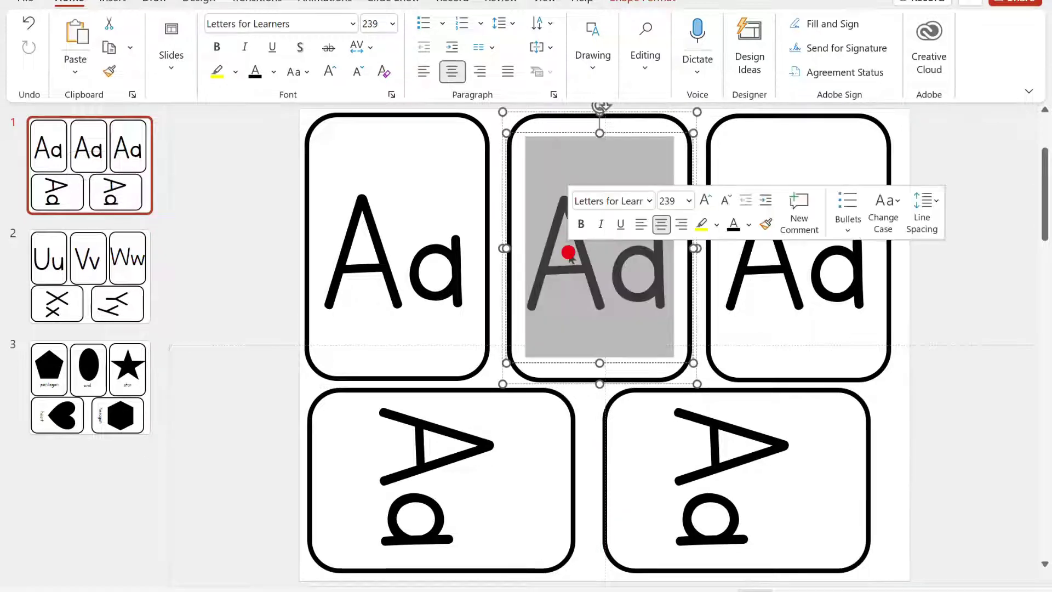
text(Bb)
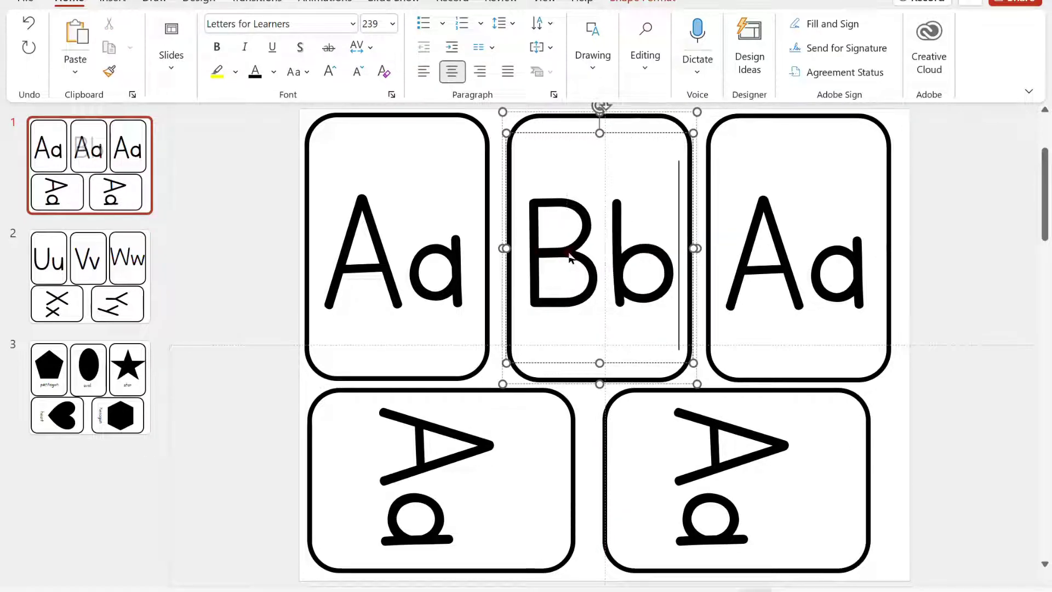
click(788, 232)
double_click(787, 232)
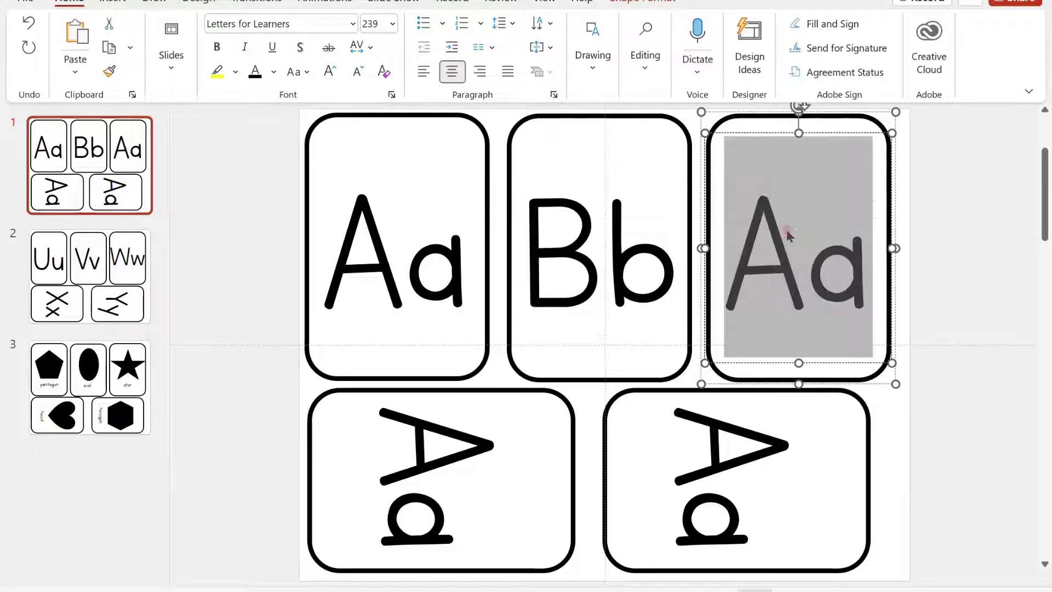
text(Cc)
click(432, 436)
double_click(436, 437)
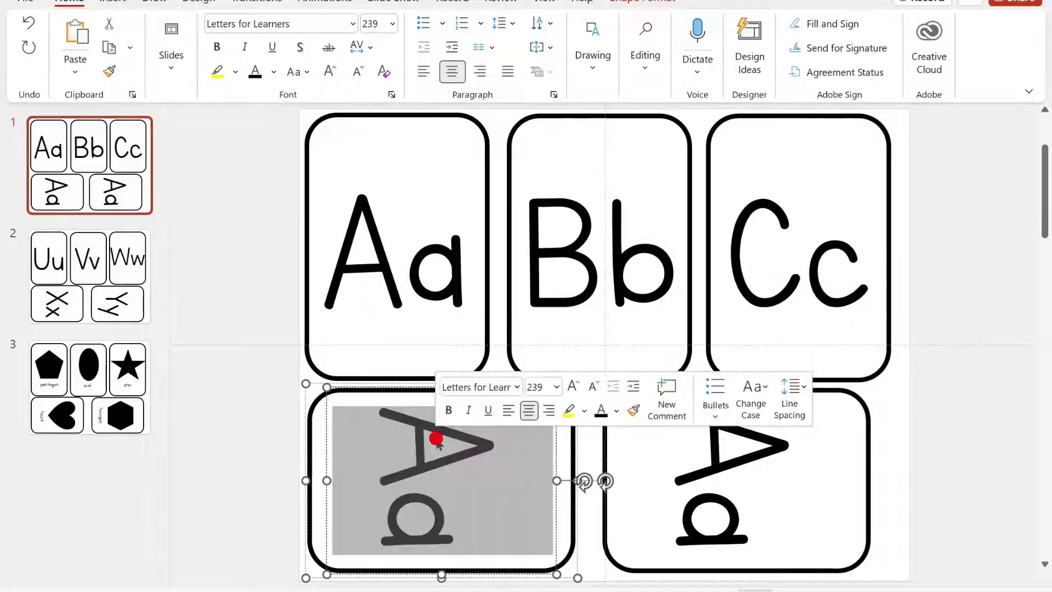
text(D)
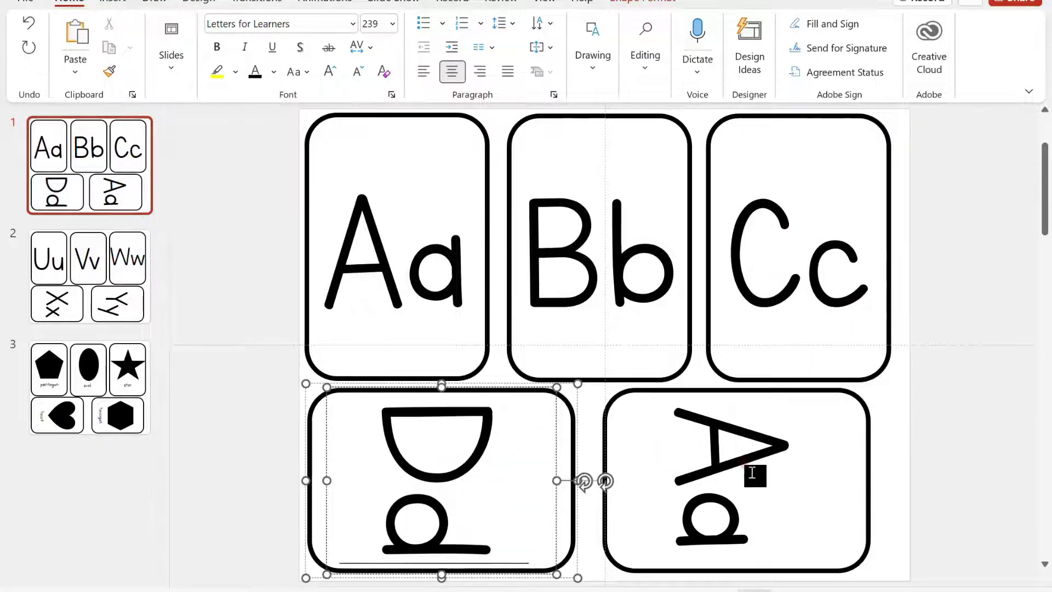
click(742, 463)
double_click(741, 463)
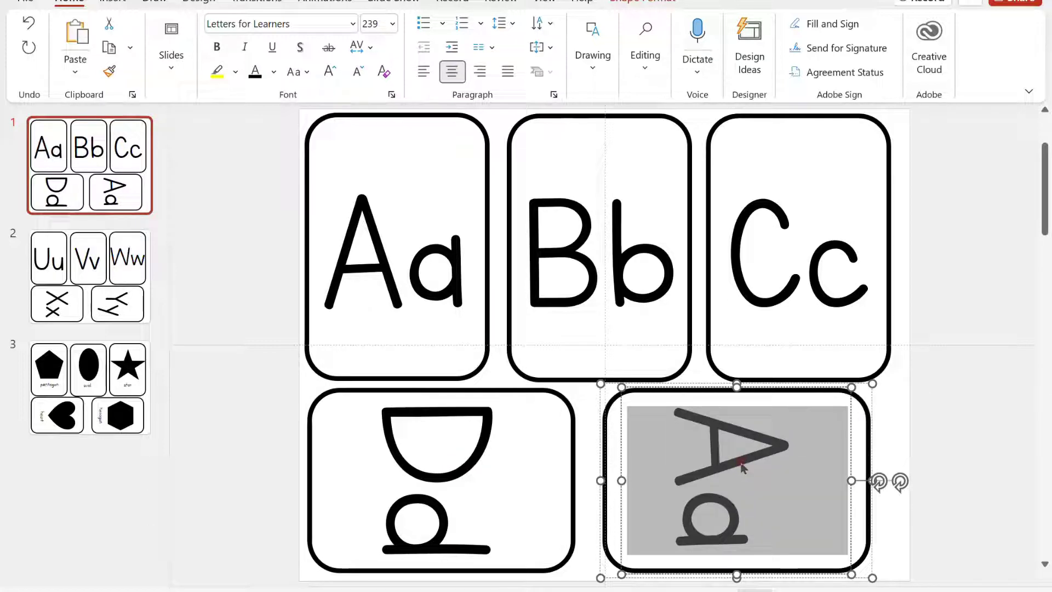
text(Ee)
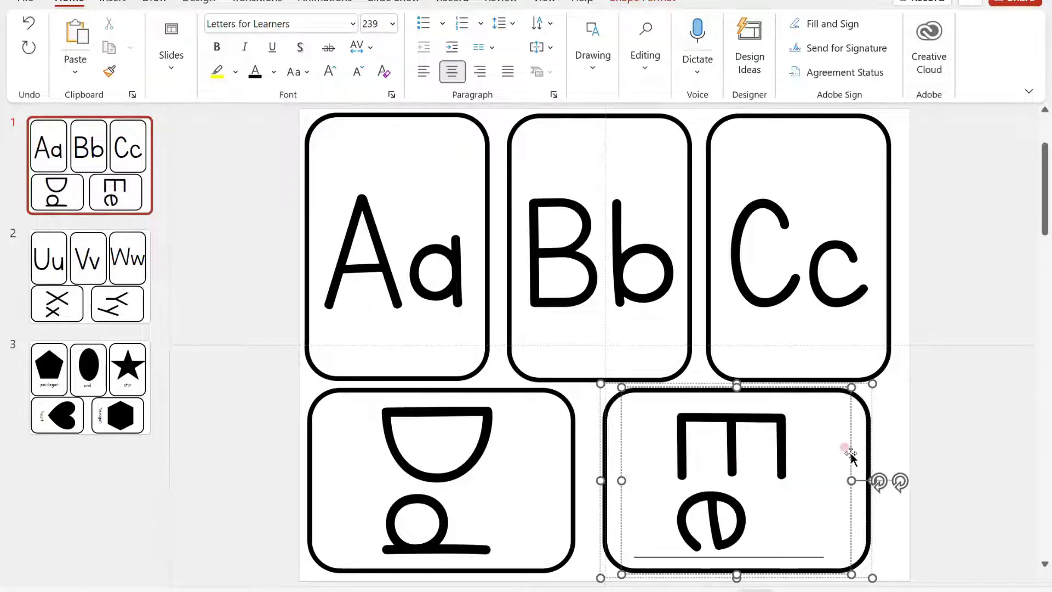
click(926, 438)
Colour the Aa letters on the first card purple.
double_click(381, 244)
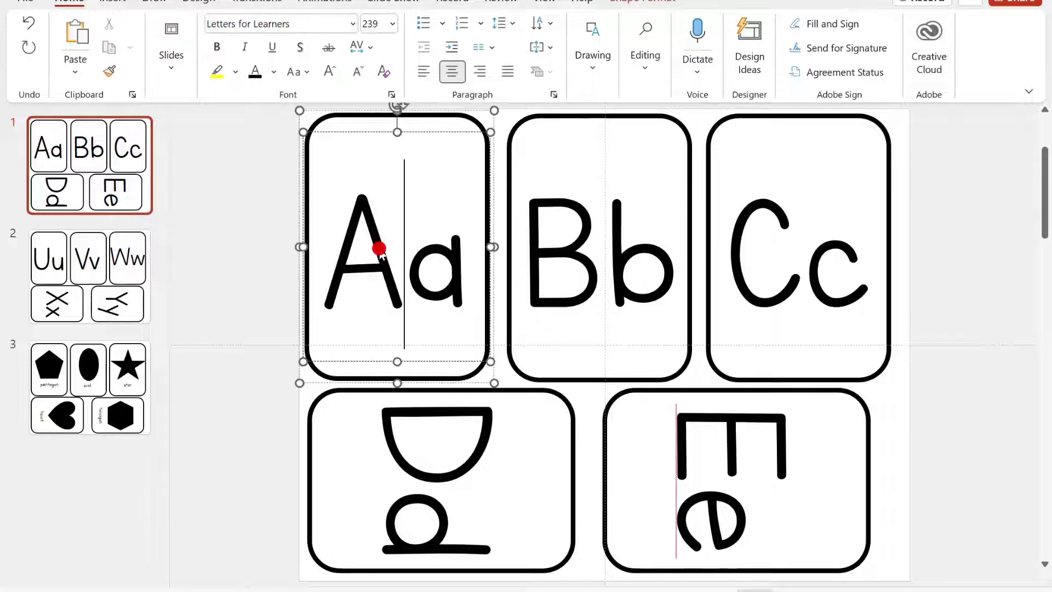
click(273, 72)
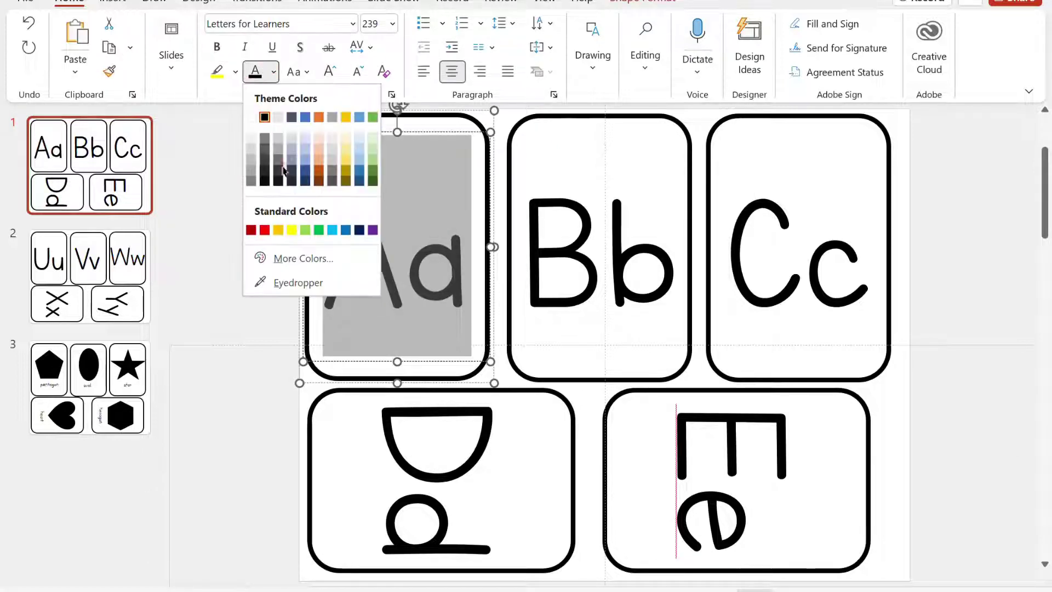
click(373, 230)
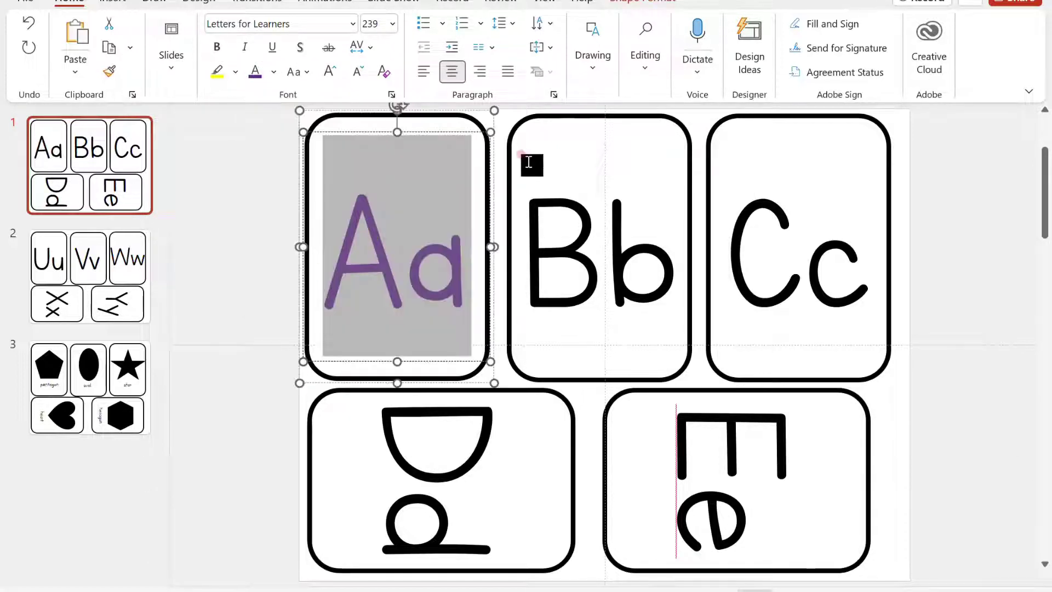
Select the first card's text box and card shape, checking their right-click options.
click(301, 145)
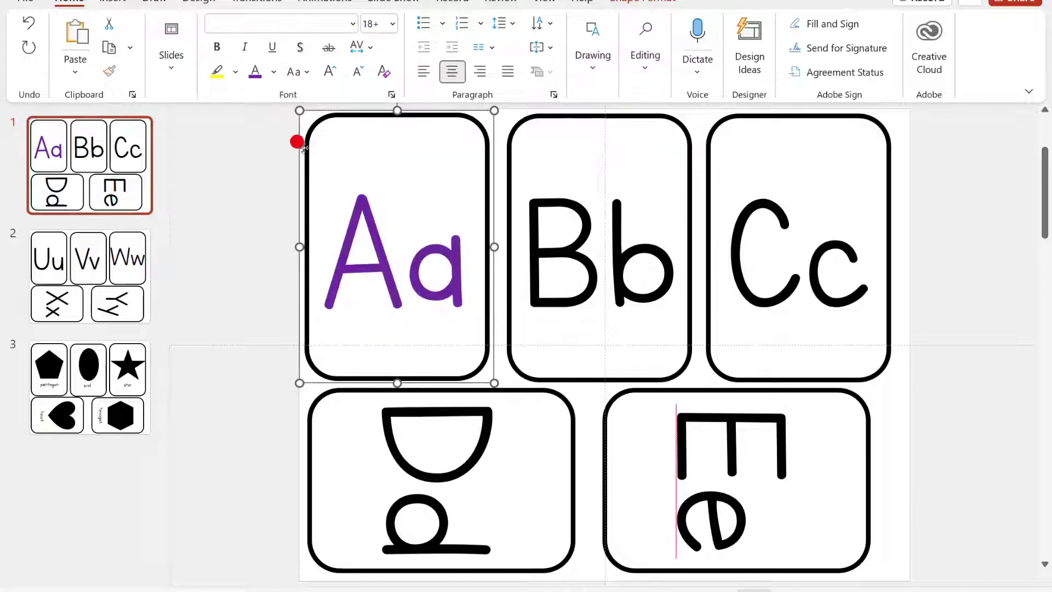
click(255, 221)
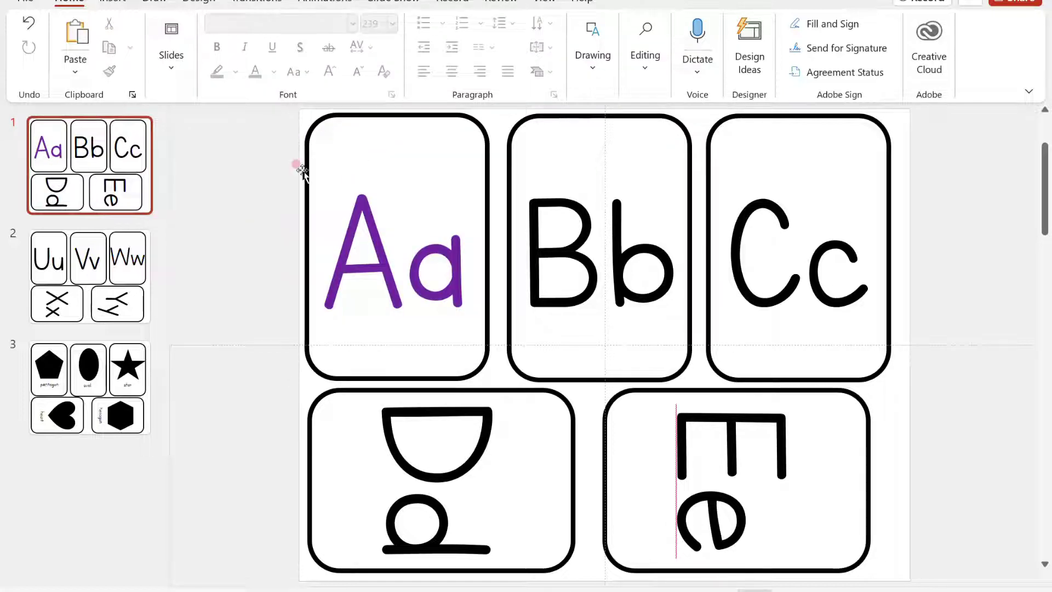
click(347, 159)
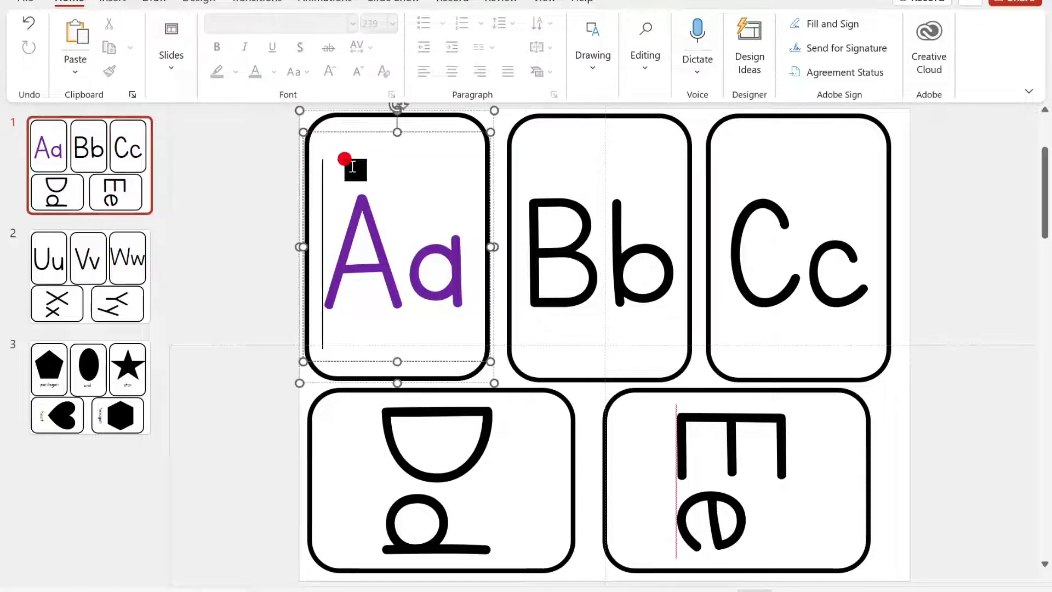
right_click(351, 166)
click(283, 254)
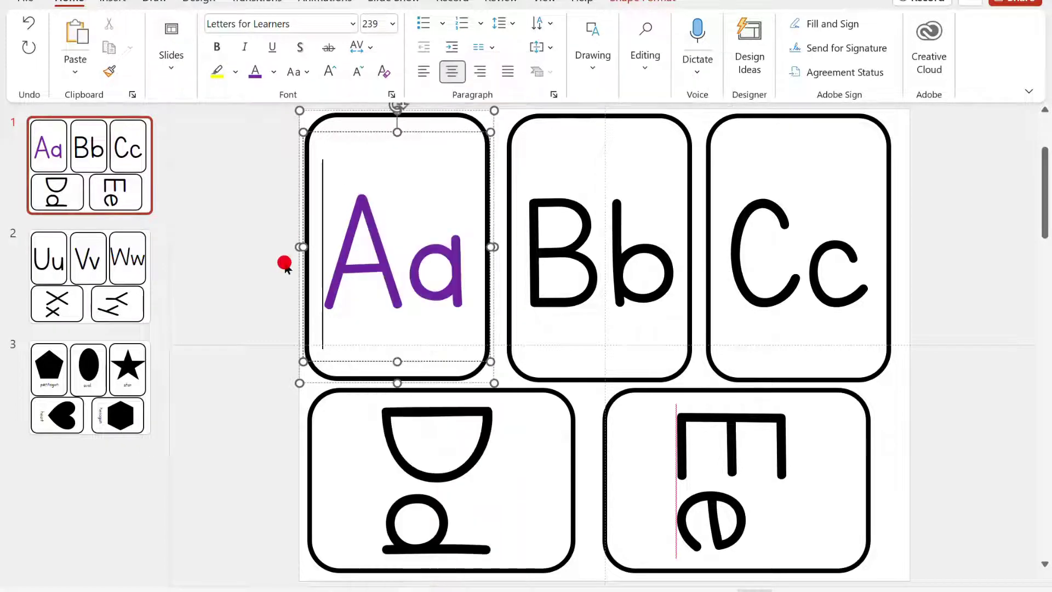
click(344, 367)
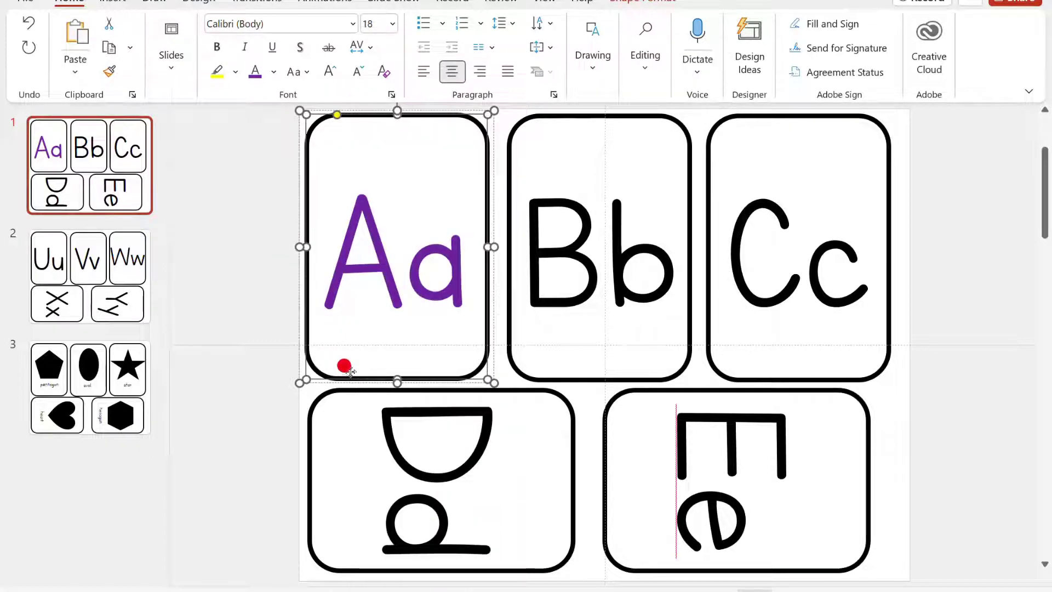
right_click(352, 375)
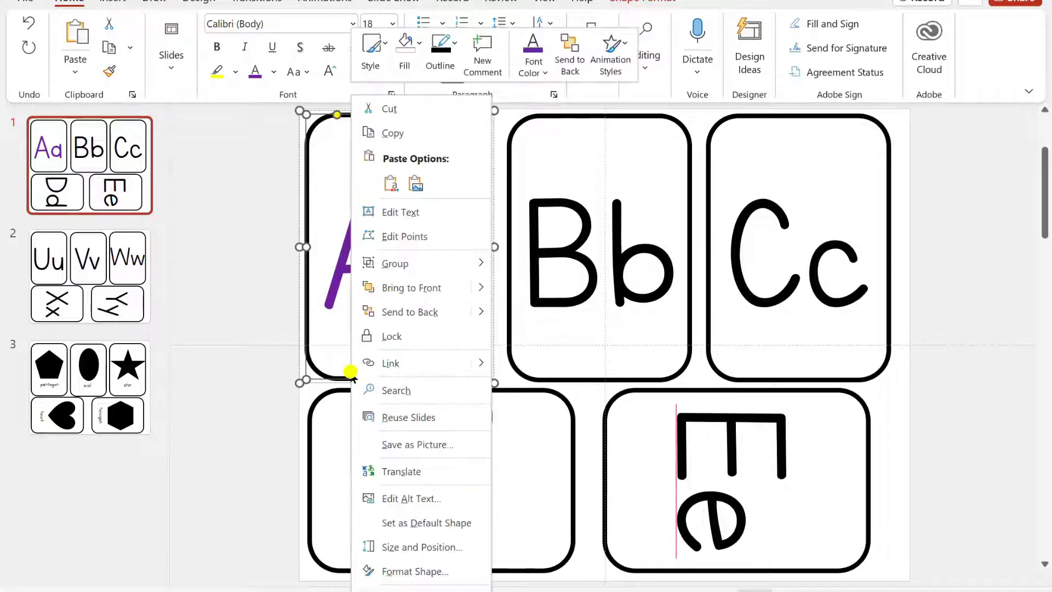
click(307, 353)
click(362, 236)
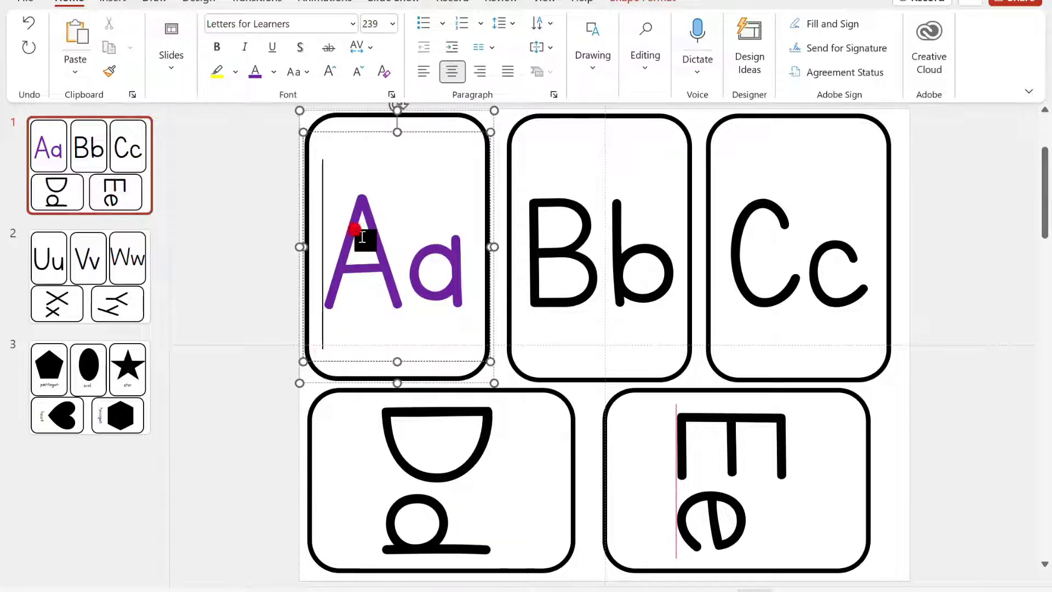
click(322, 376)
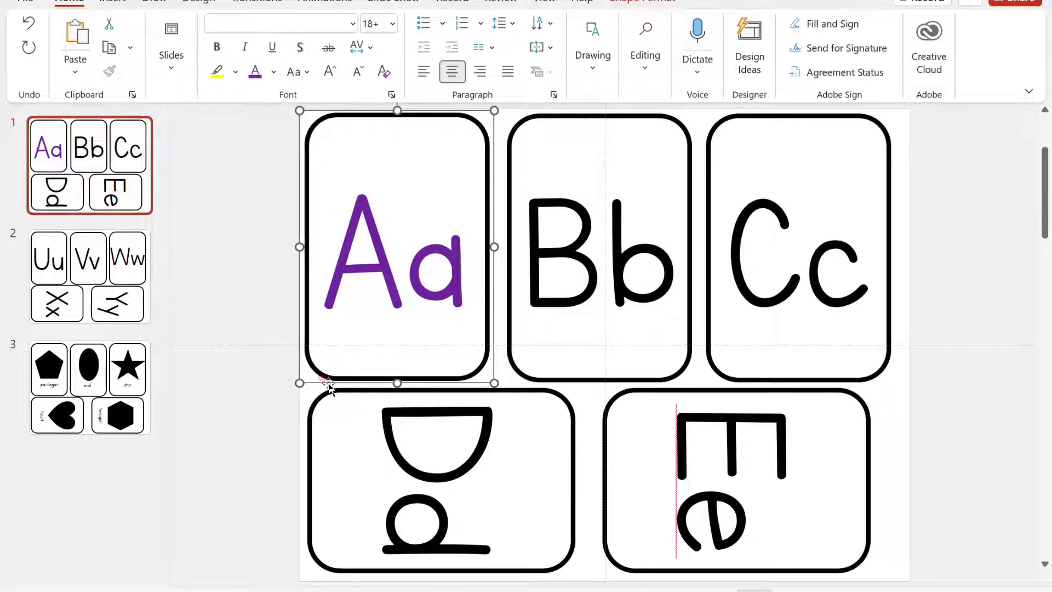
click(370, 254)
right_click(372, 254)
click(340, 275)
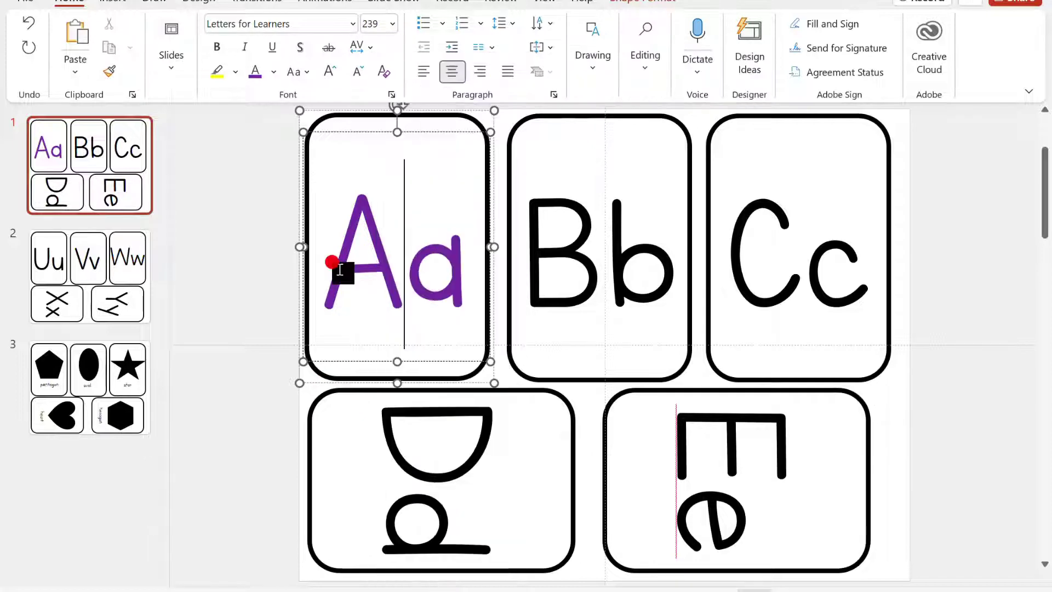
key(ctrl+a)
Ungroup the letter cards so each card shape is separate from its letters.
click(482, 126)
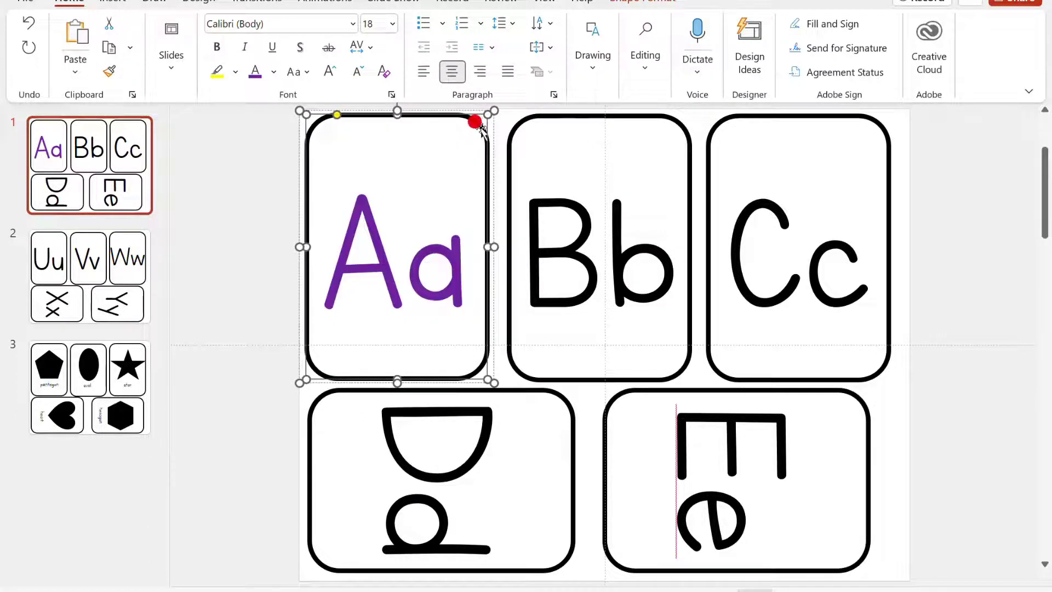
right_click(481, 130)
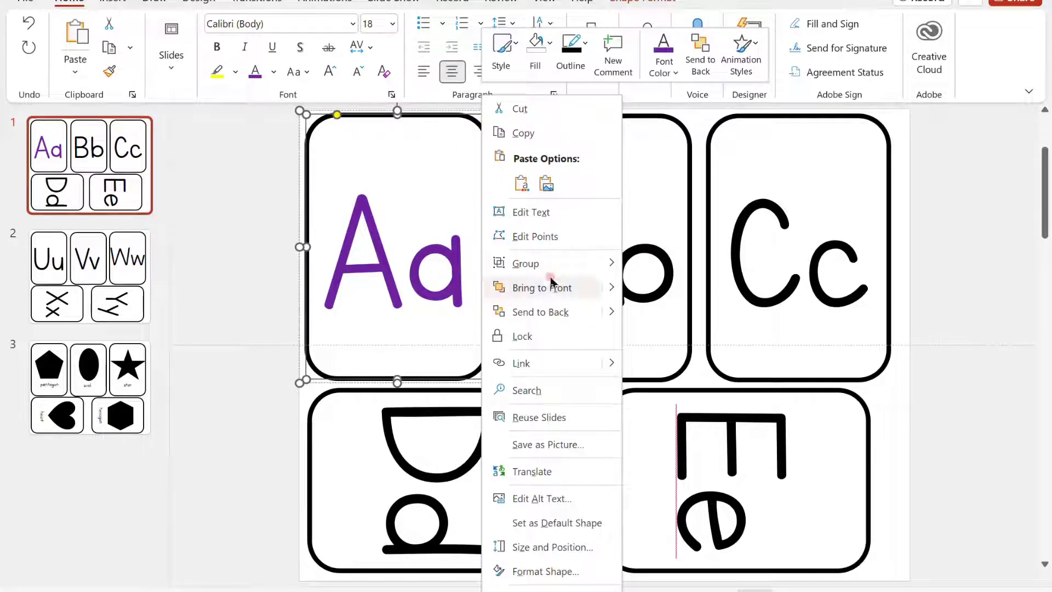
mouse_move(549, 264)
click(677, 319)
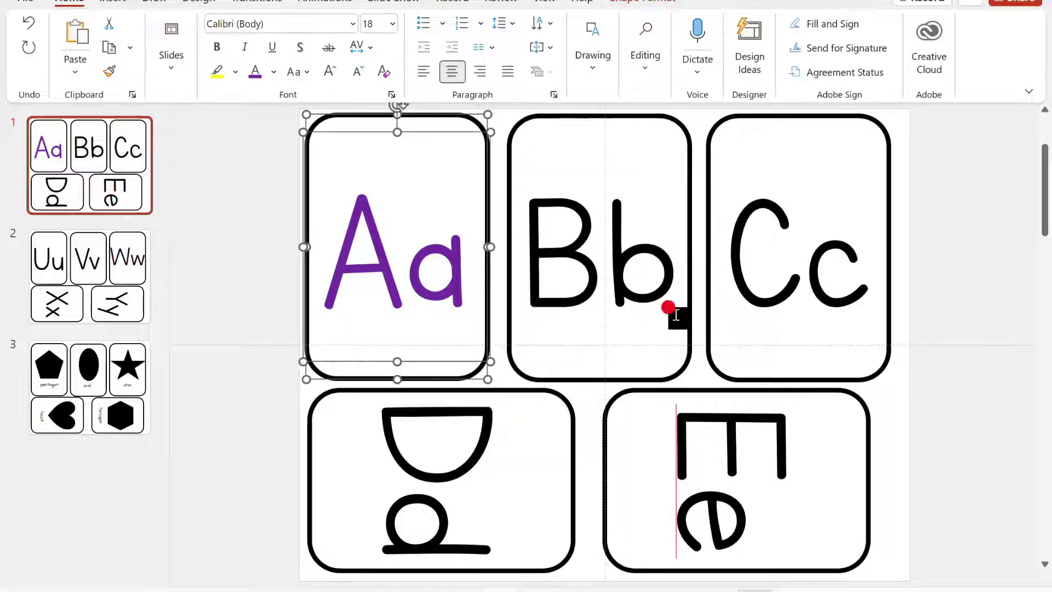
click(235, 317)
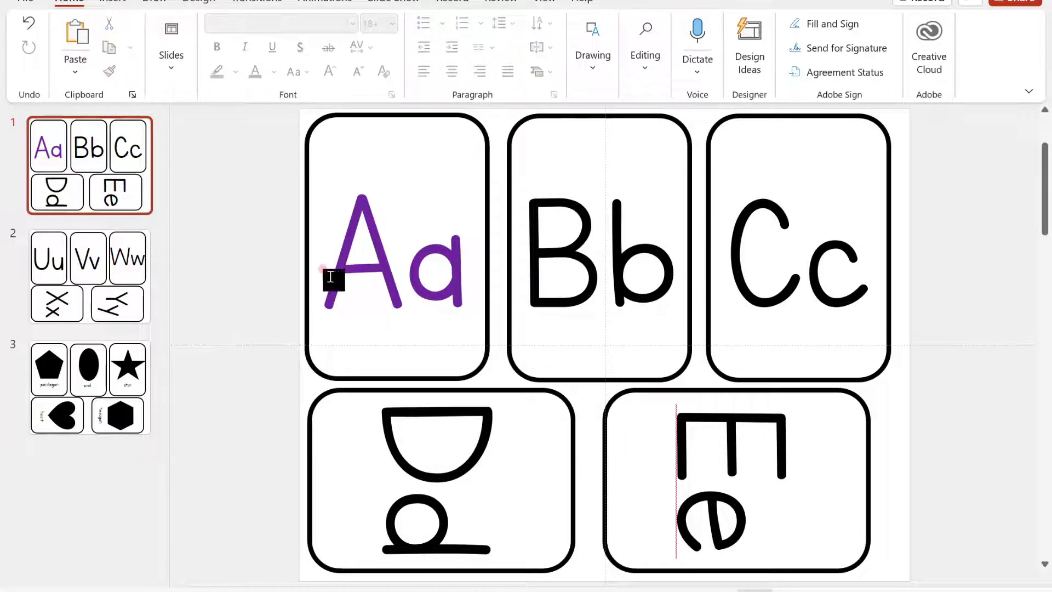
Give the Aa rounded card a purple outline matching its letters.
click(301, 280)
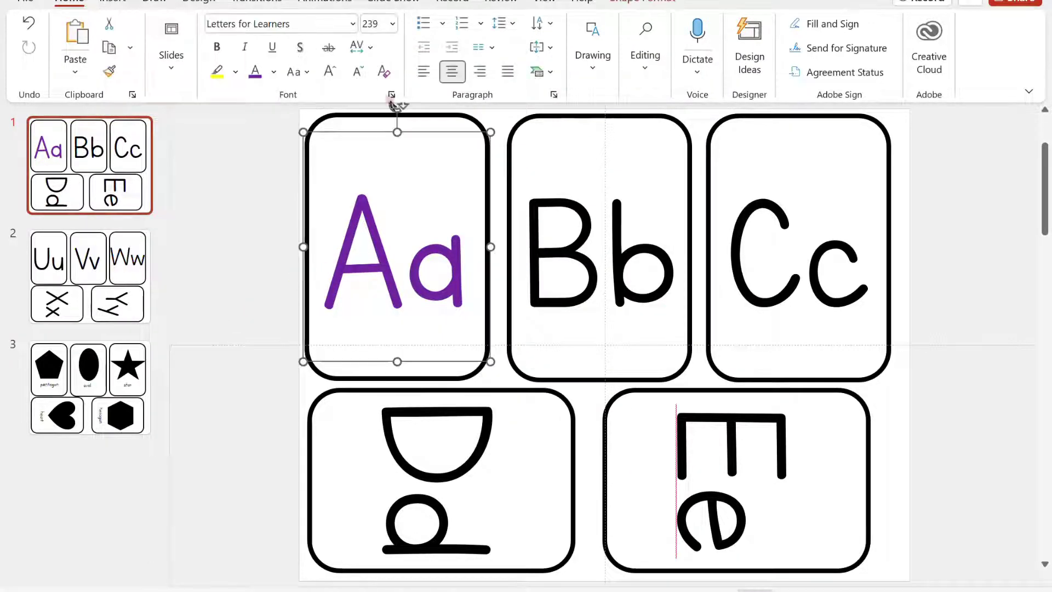
click(610, 2)
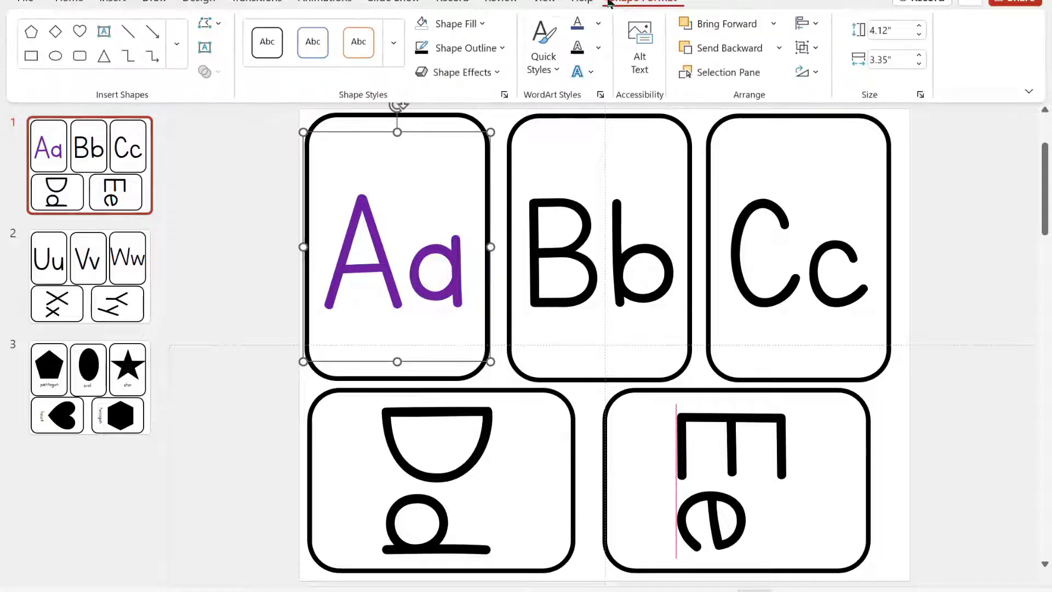
click(499, 41)
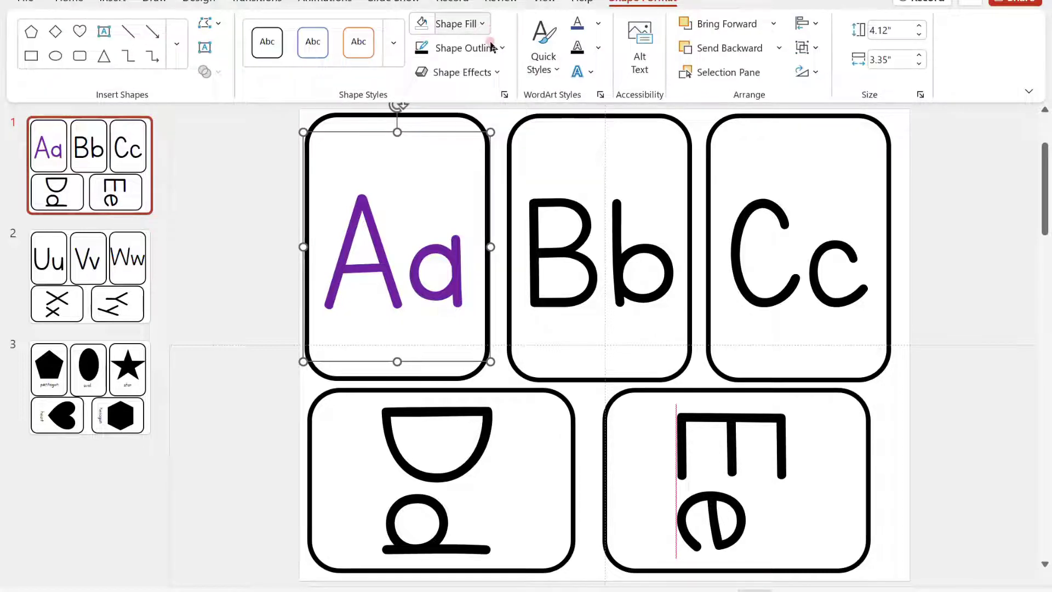
click(469, 113)
click(499, 47)
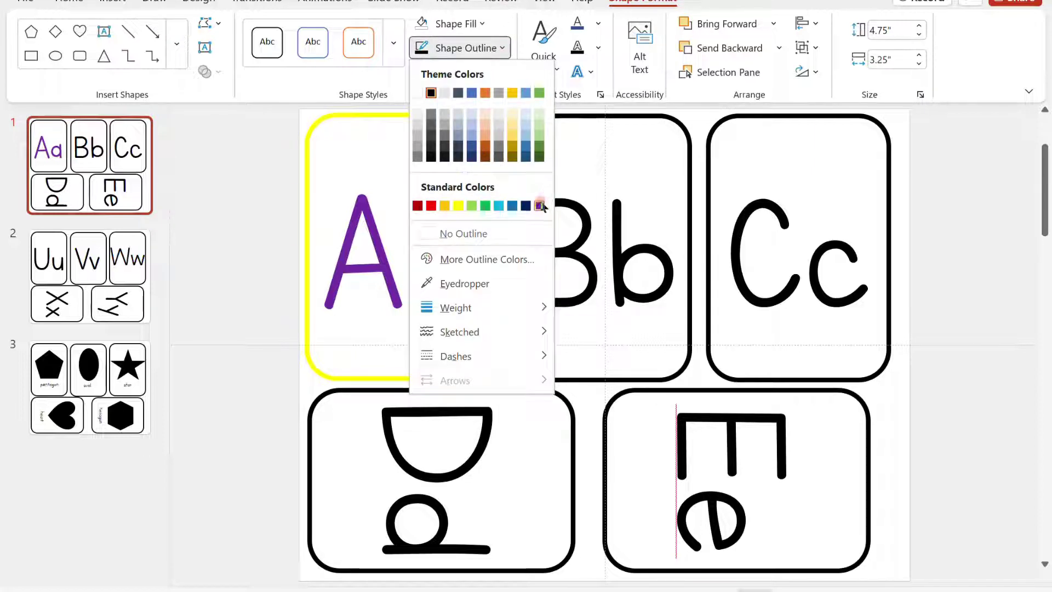
click(540, 205)
click(554, 213)
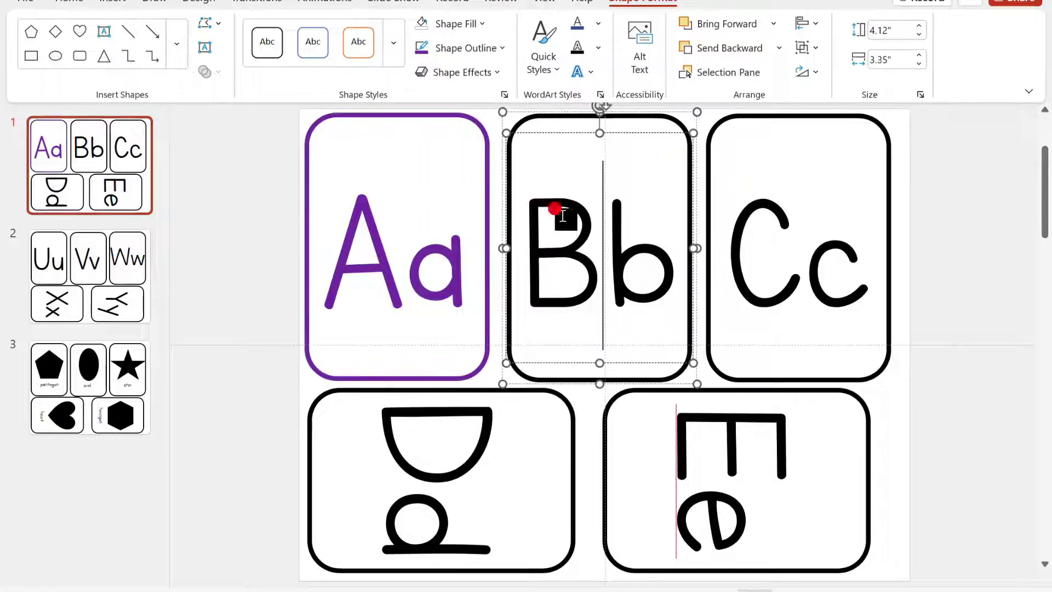
Colour the Bb letters and their rounded card outline purple.
click(525, 127)
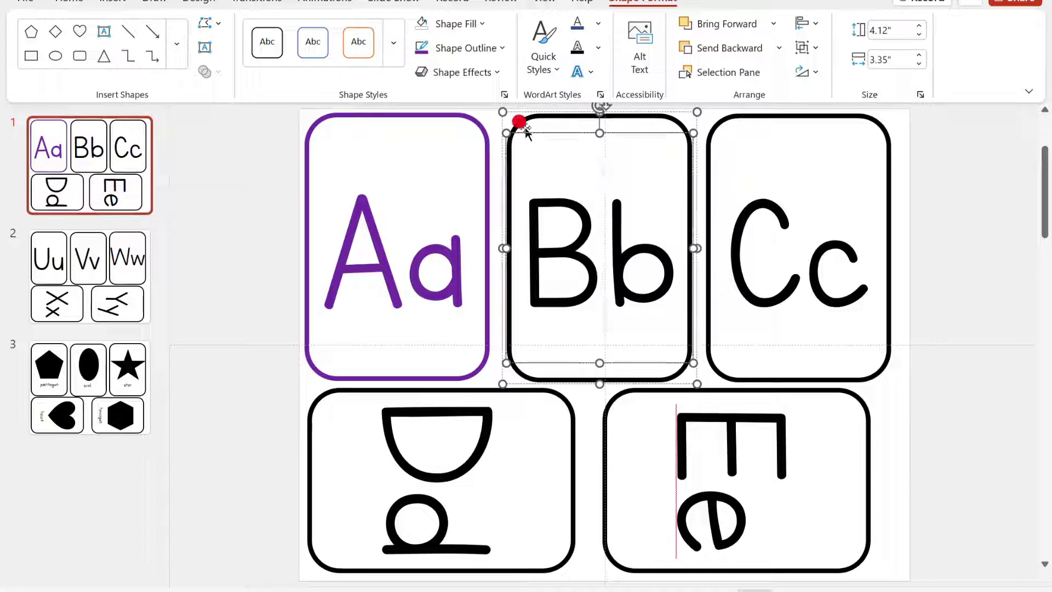
double_click(545, 235)
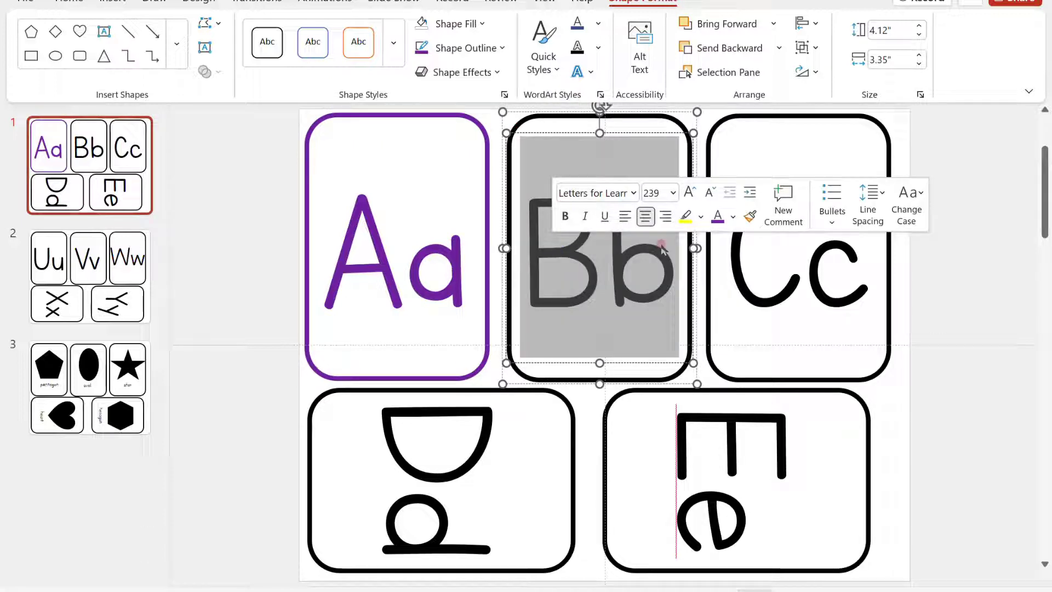
click(715, 225)
click(656, 381)
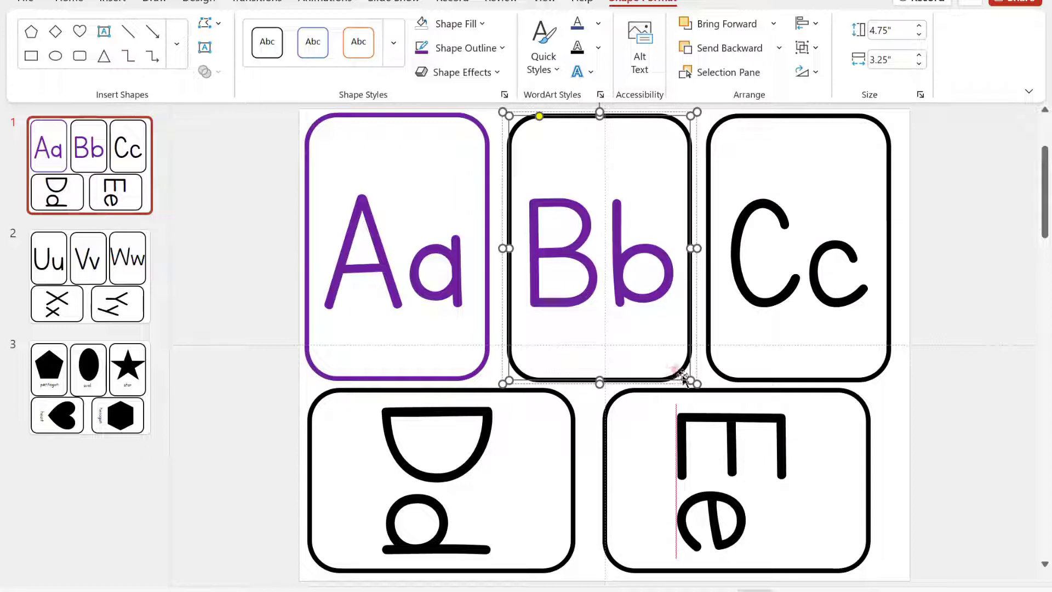
click(677, 361)
click(672, 368)
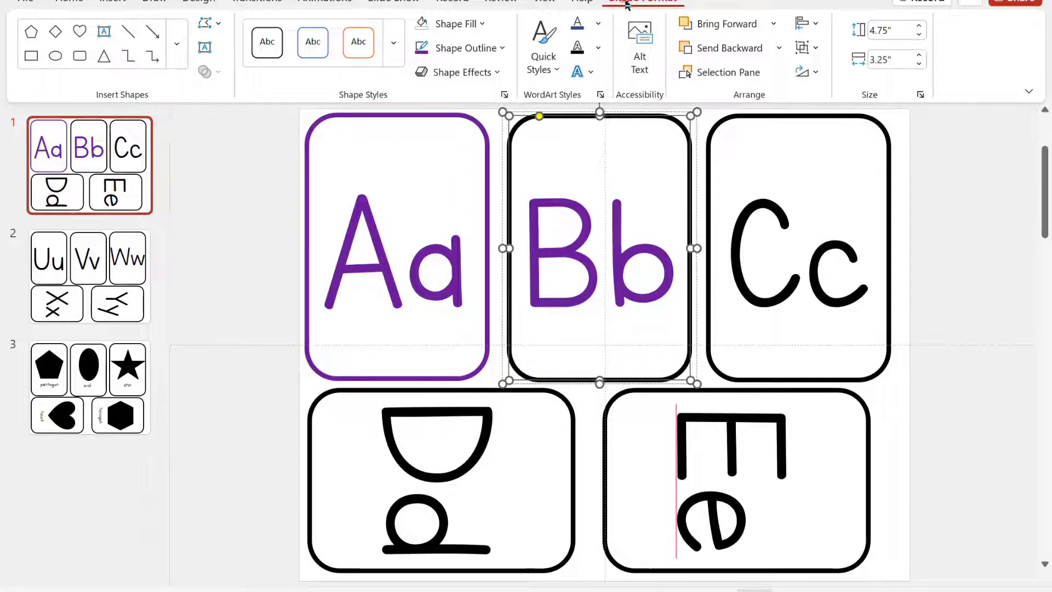
click(421, 46)
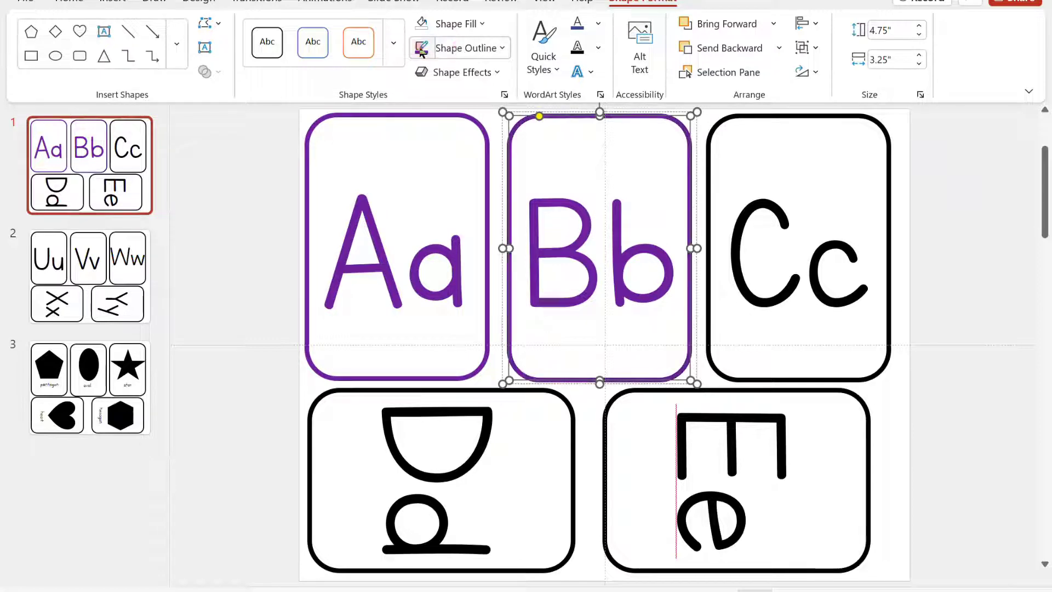
Make the Cc letters and their card outline green.
click(1020, 219)
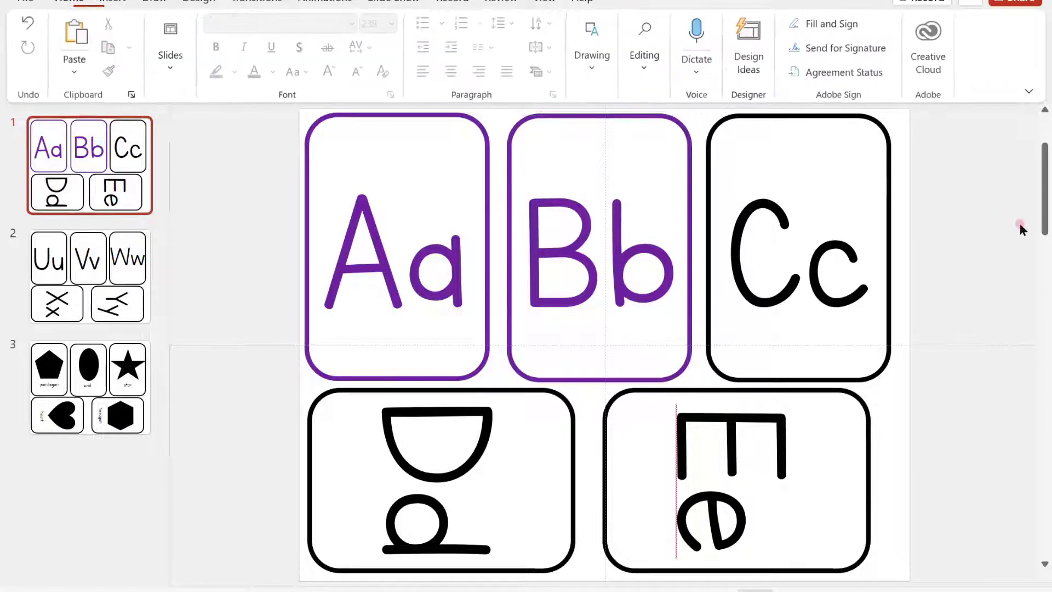
click(757, 266)
triple_click(763, 273)
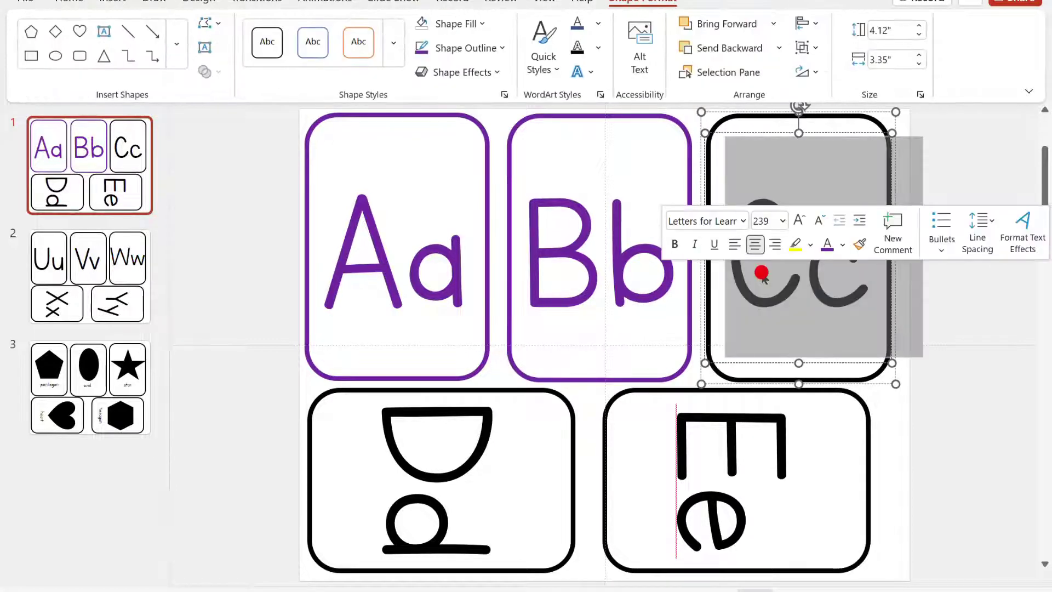
click(843, 248)
click(895, 401)
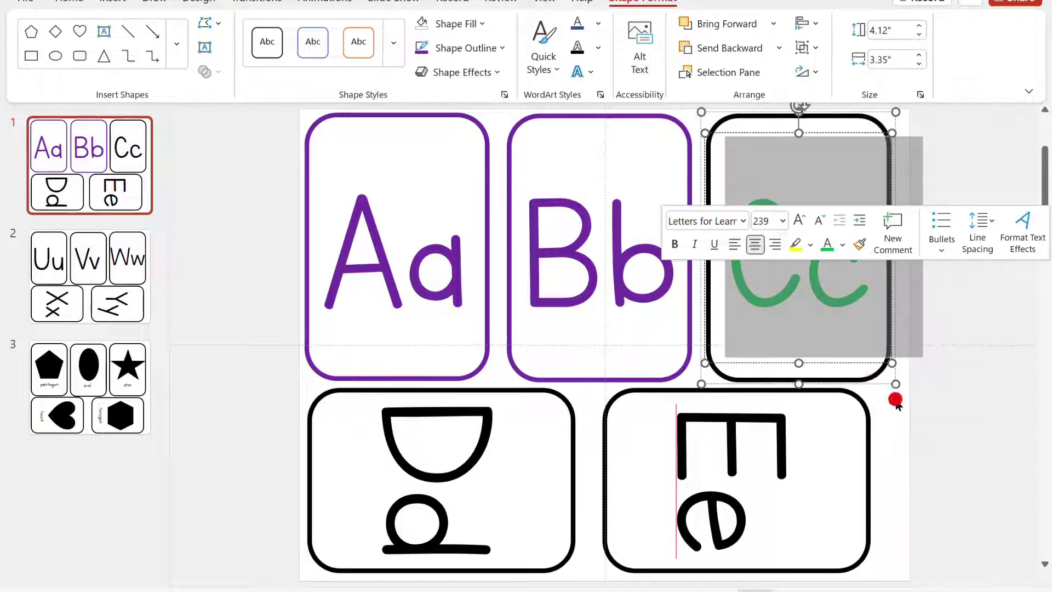
click(738, 378)
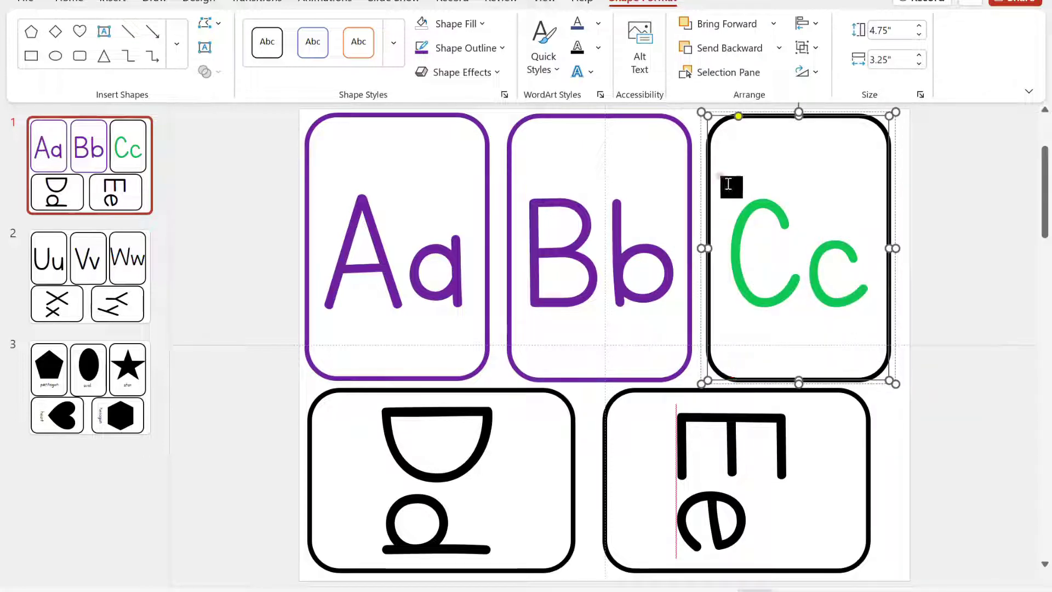
click(509, 46)
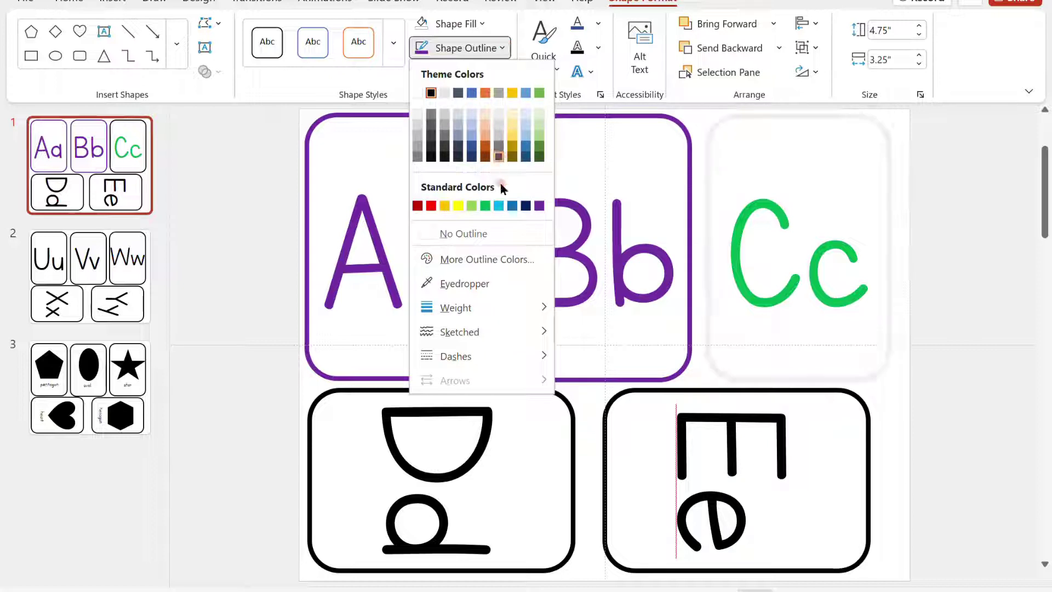
click(485, 205)
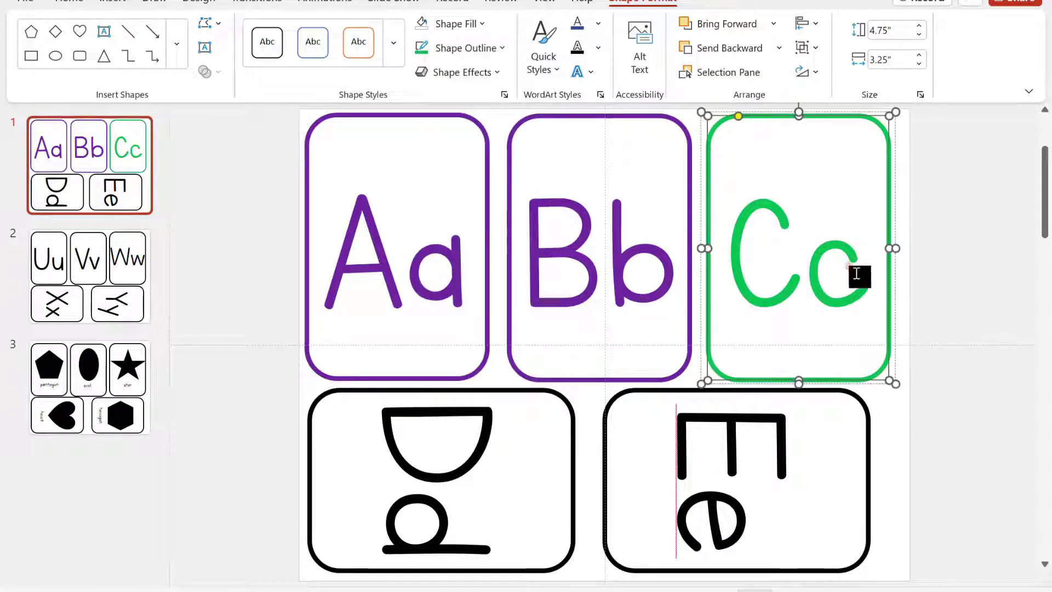
Recolour the Bb letters red and eyedropper-match the Bb outline to that red.
double_click(621, 272)
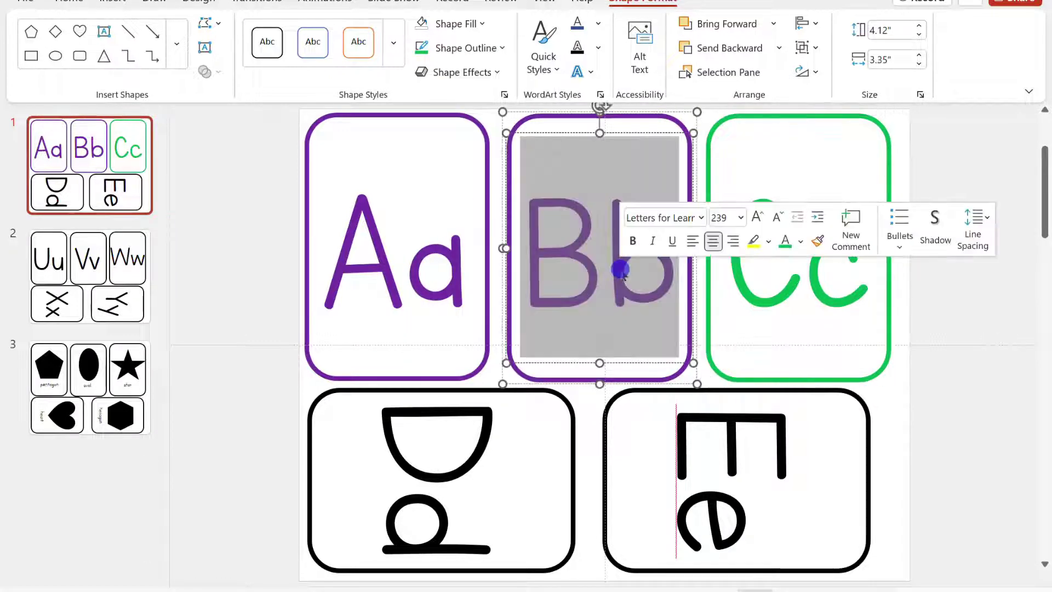
click(801, 245)
click(800, 394)
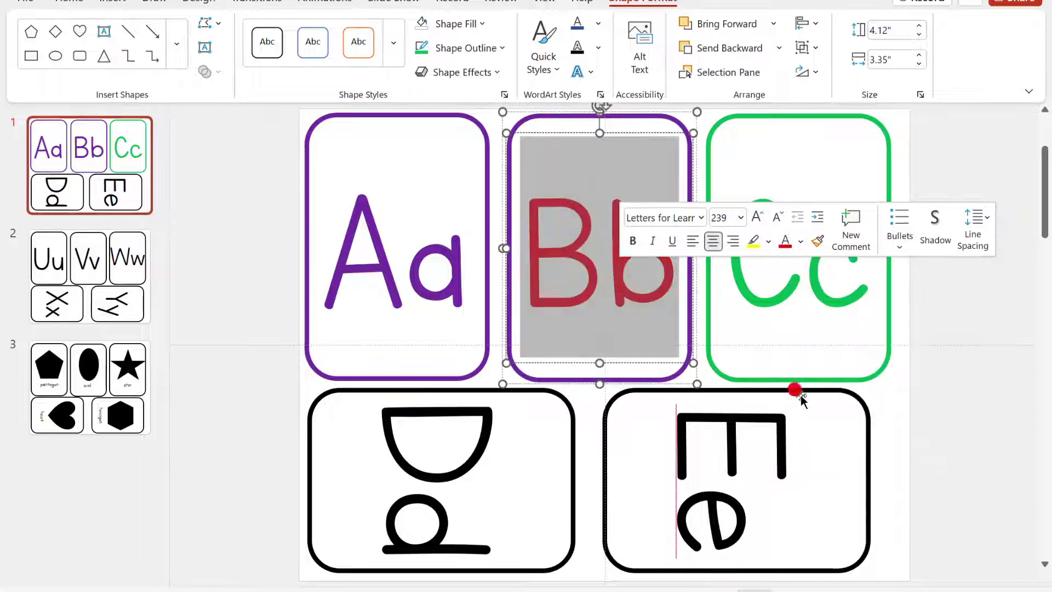
click(671, 373)
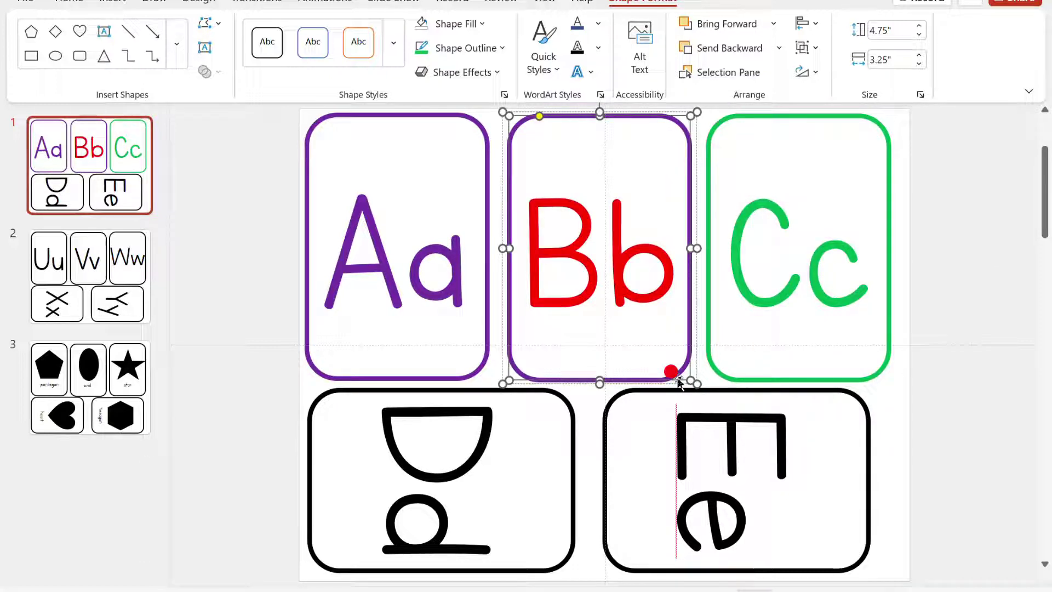
click(501, 49)
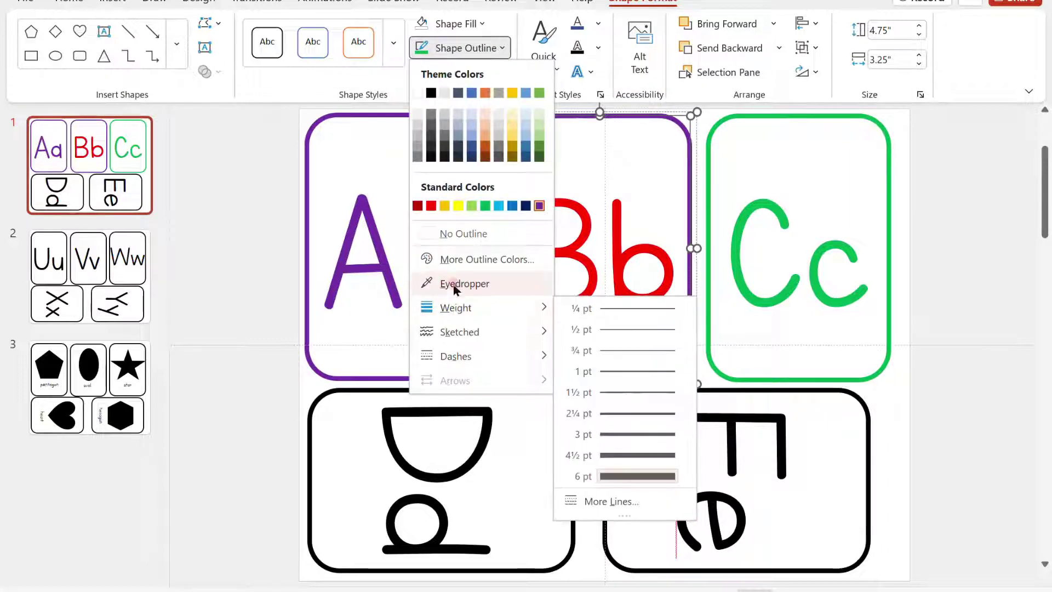
click(454, 285)
click(571, 245)
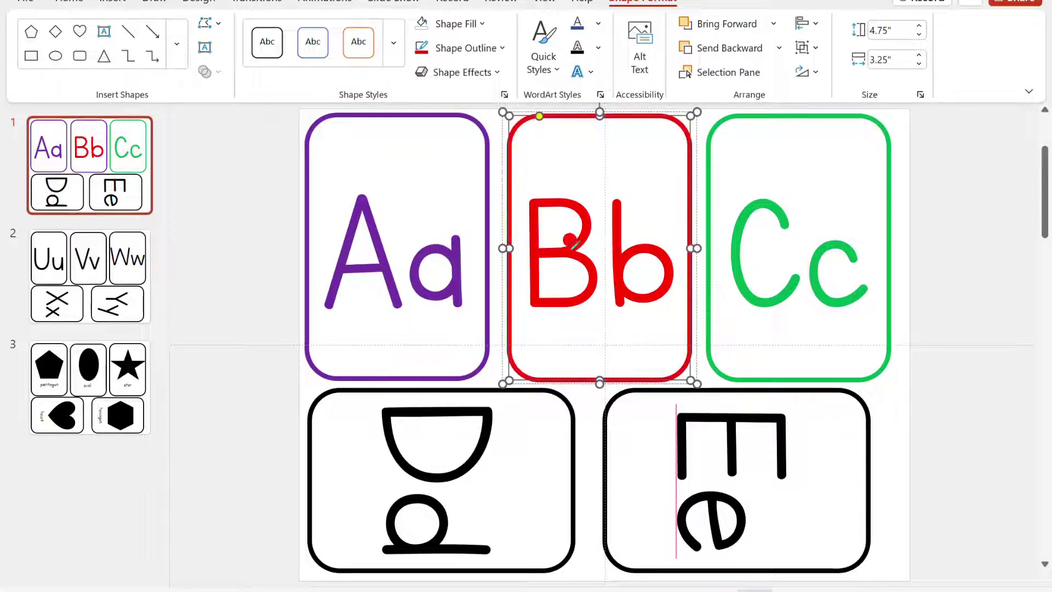
click(934, 389)
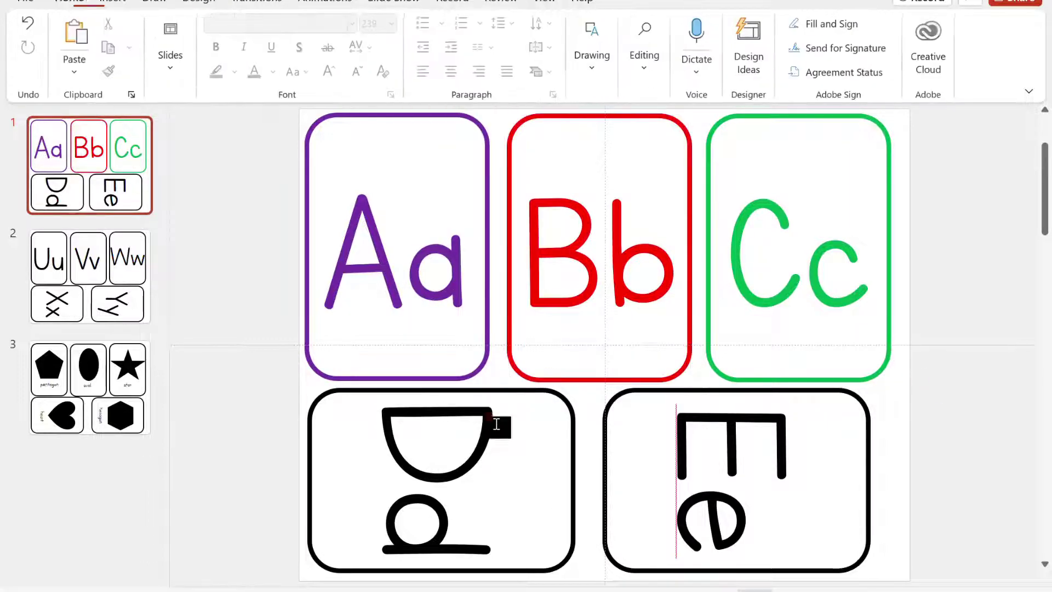
click(388, 421)
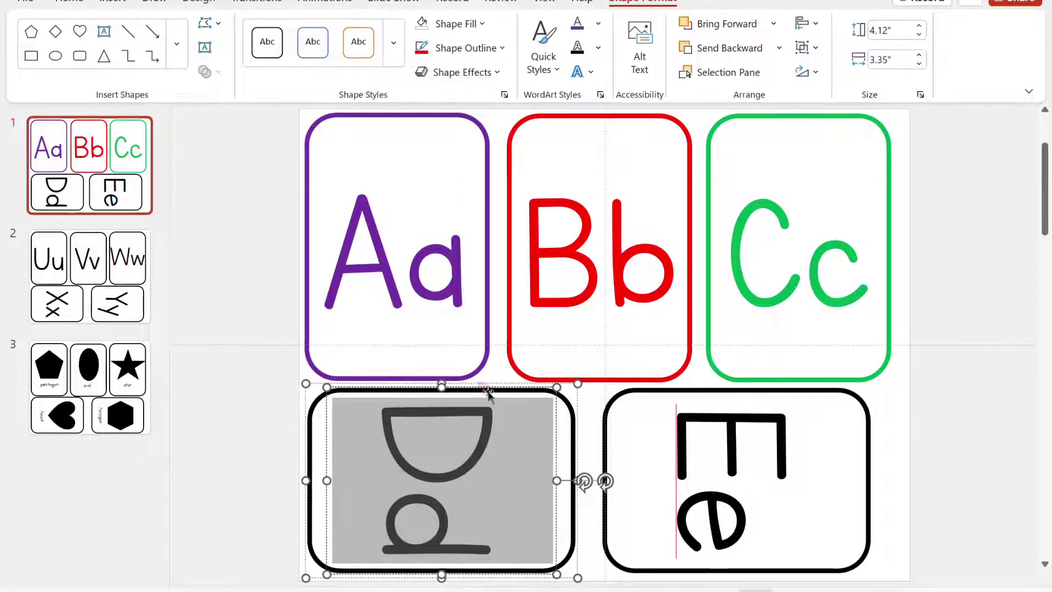
Make the Dd letters and their rounded card outline blue.
click(77, 2)
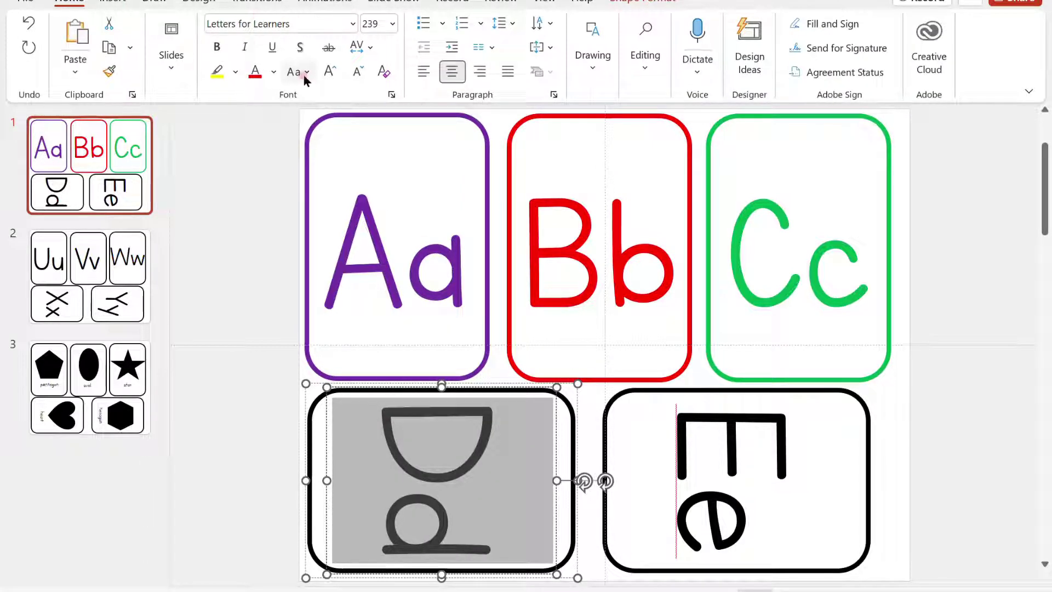
click(274, 73)
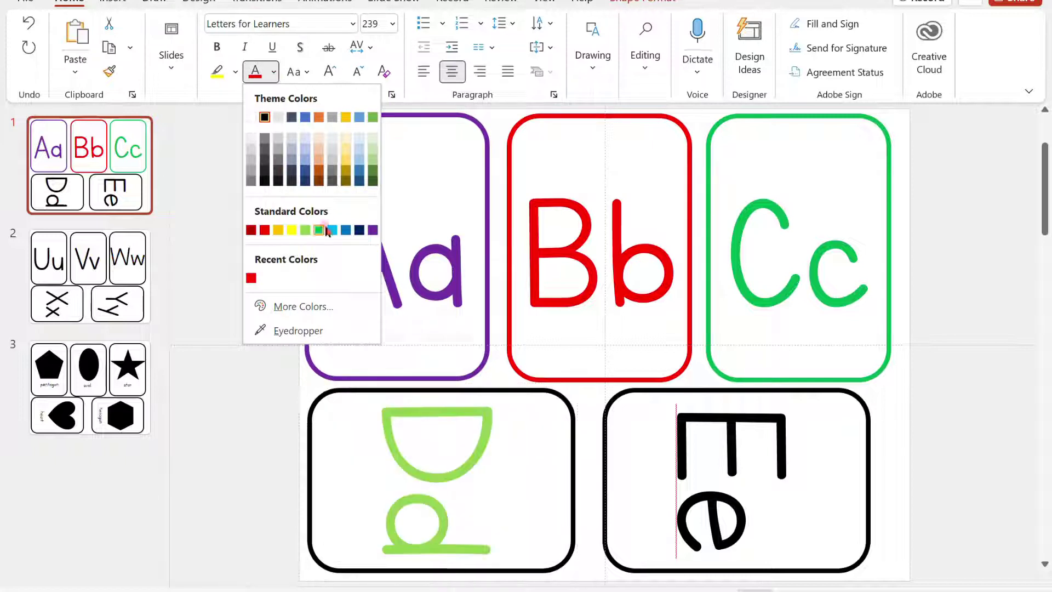
click(346, 230)
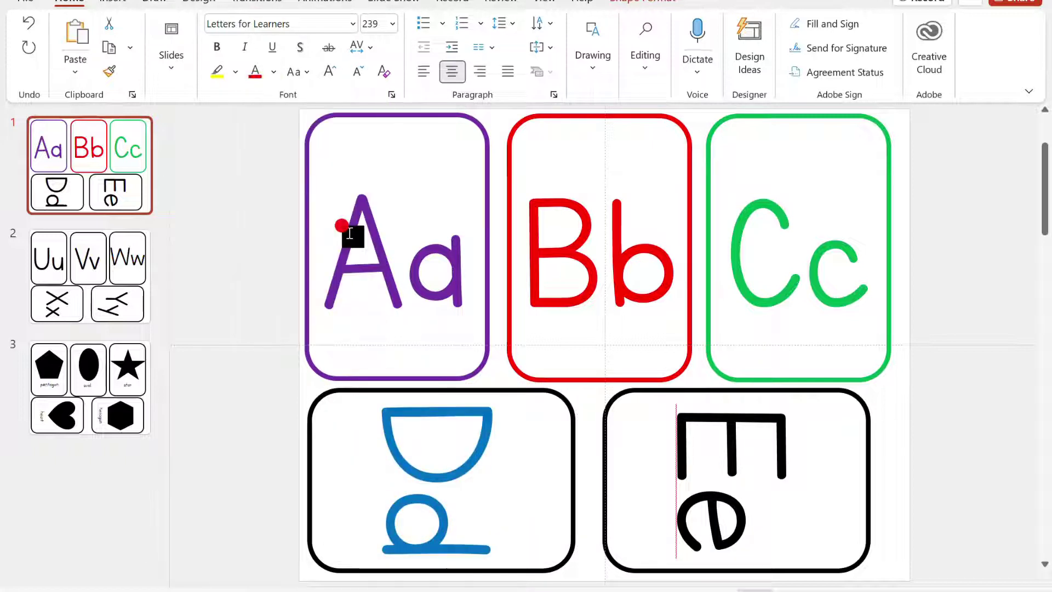
click(572, 431)
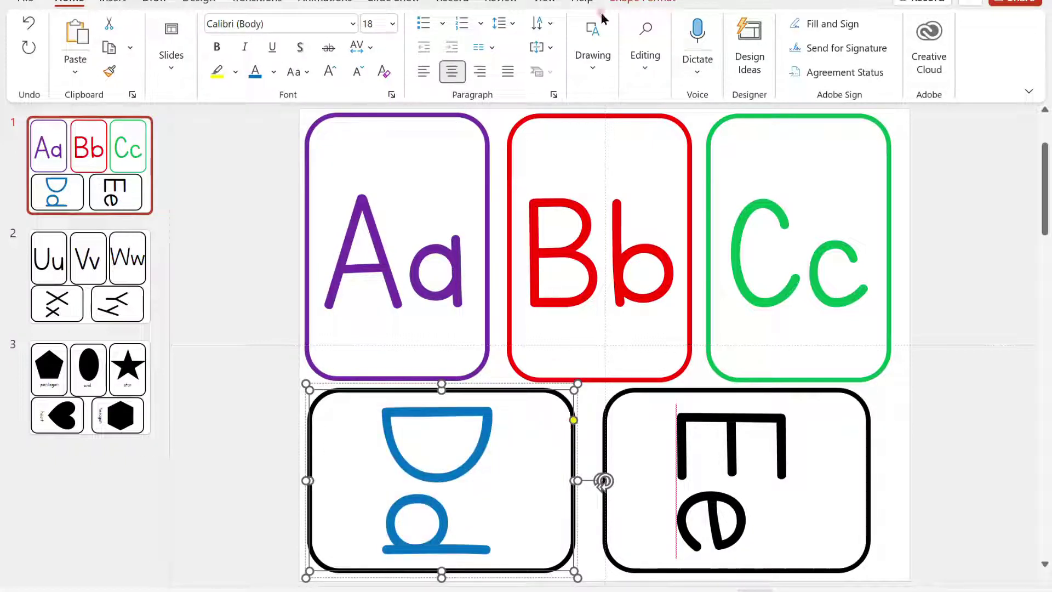
click(624, 5)
click(503, 49)
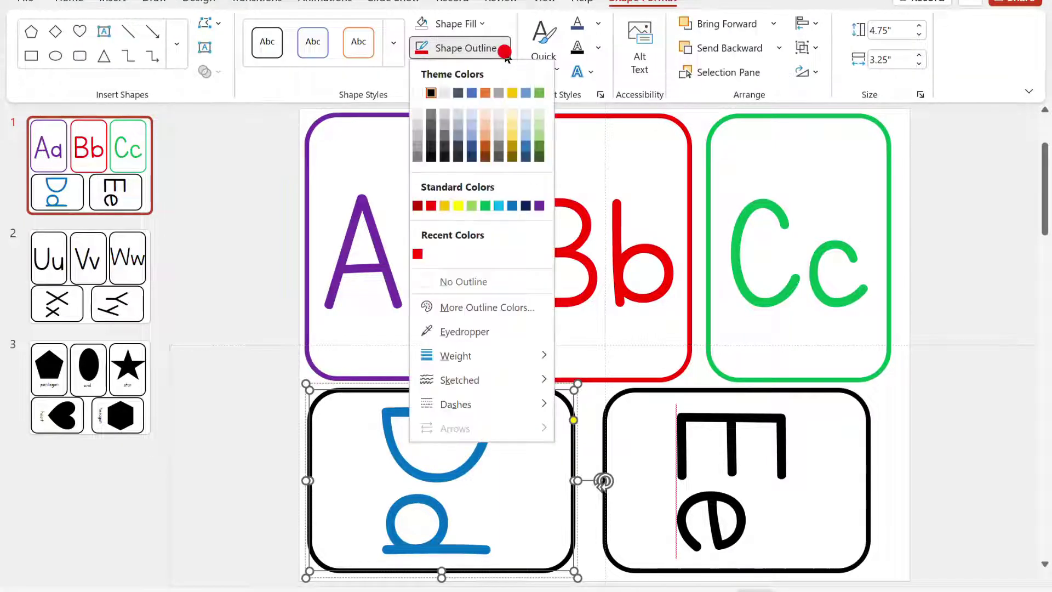
click(512, 206)
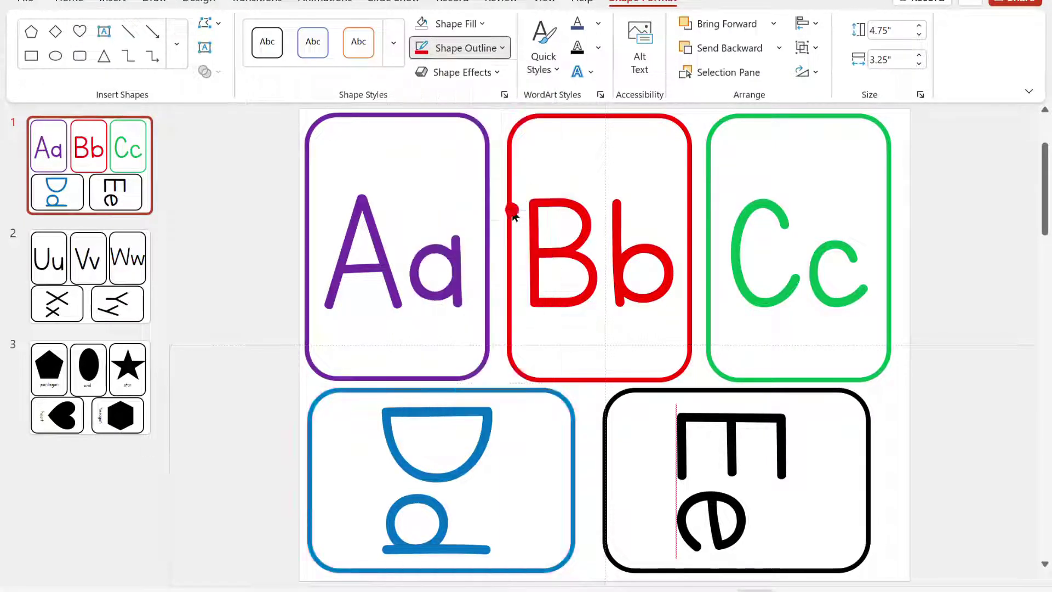
Colour the Ee letters and their card outline yellow.
click(623, 393)
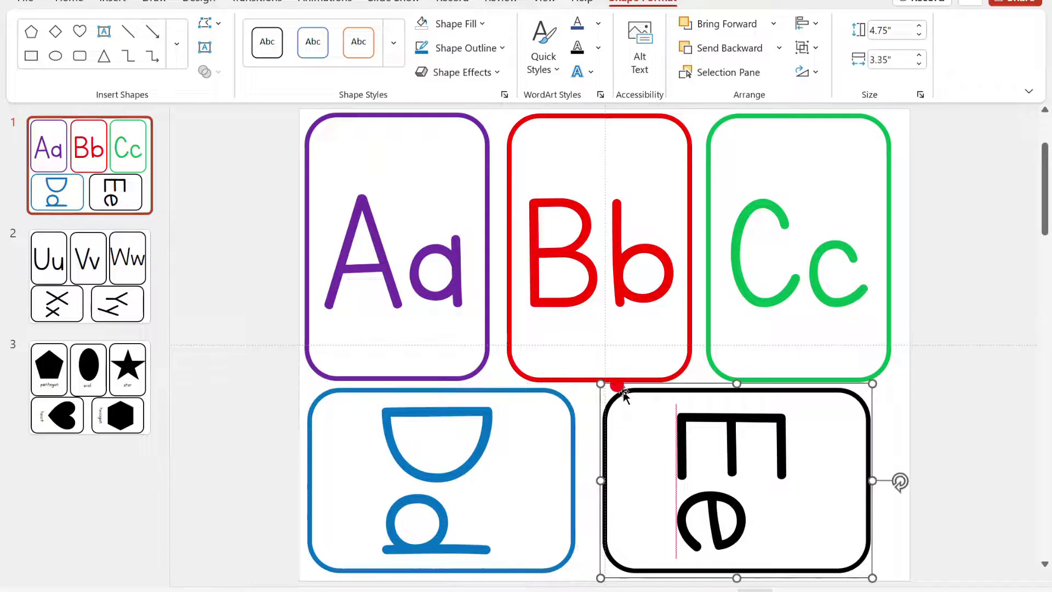
click(746, 422)
triple_click(747, 424)
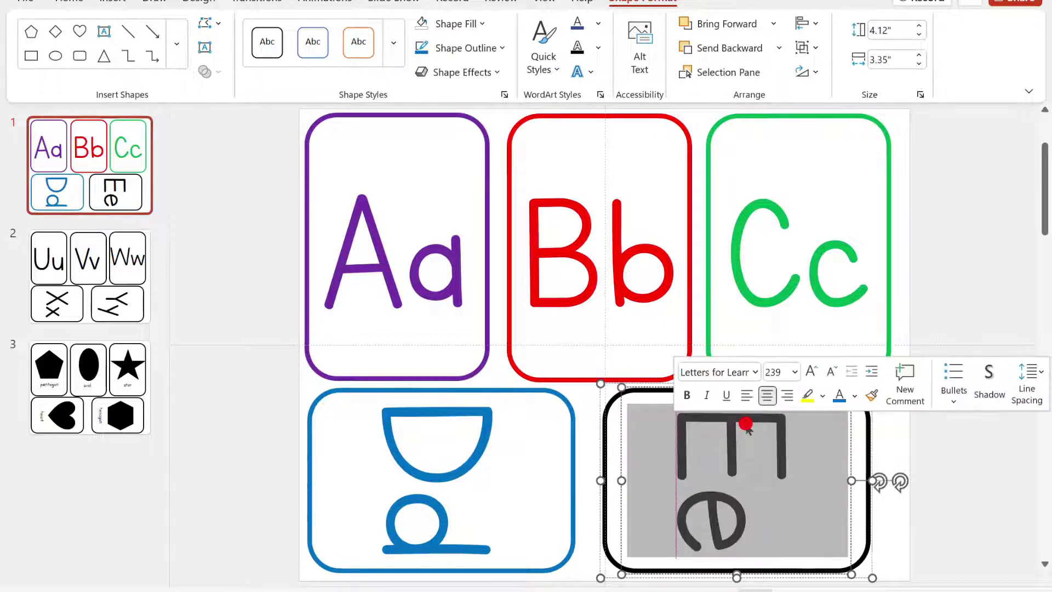
click(853, 399)
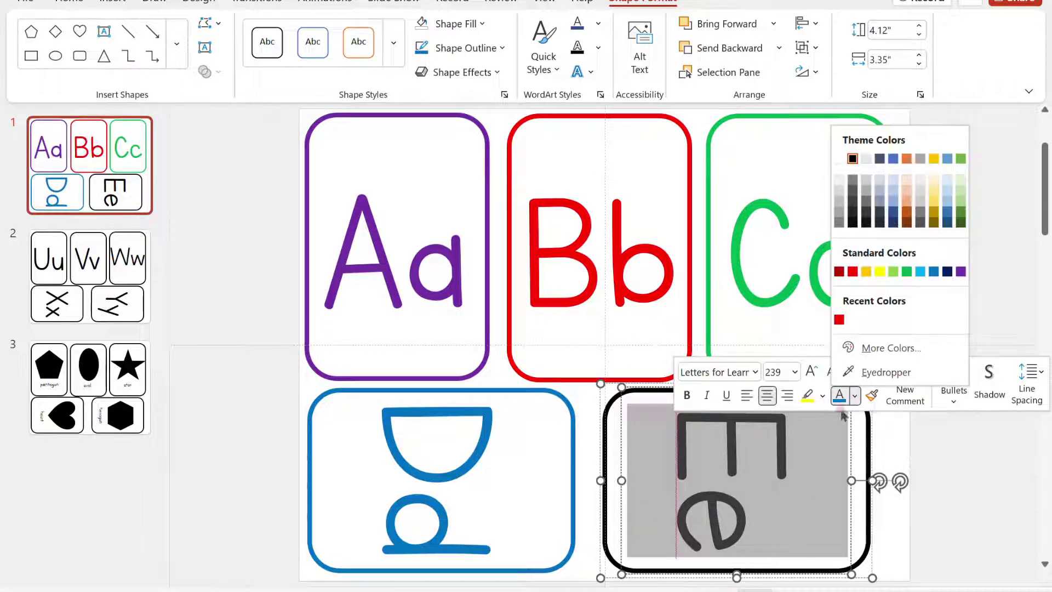
click(877, 271)
click(605, 421)
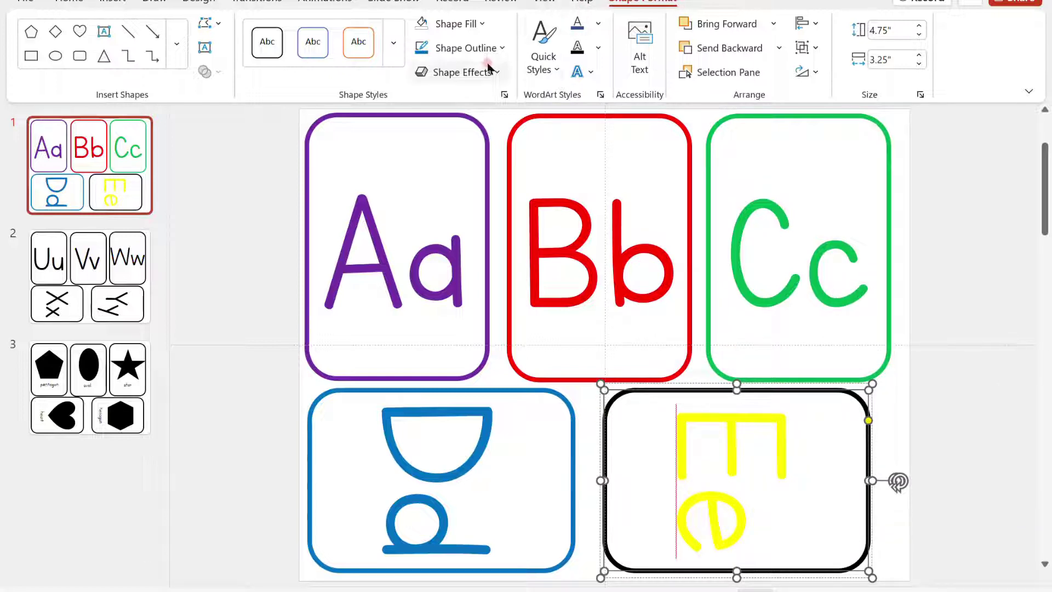
click(500, 49)
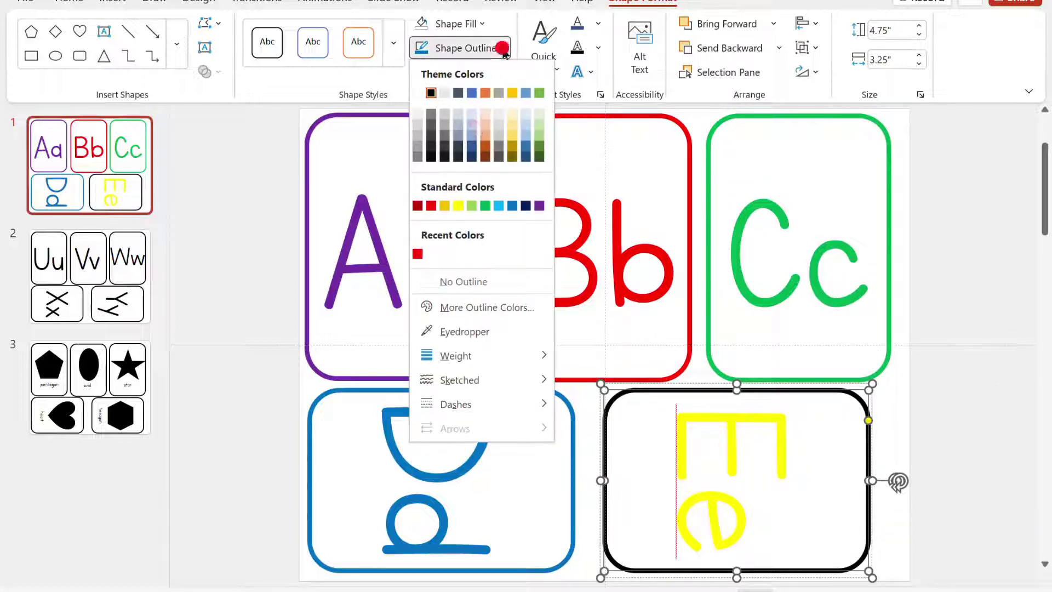
click(458, 207)
click(918, 376)
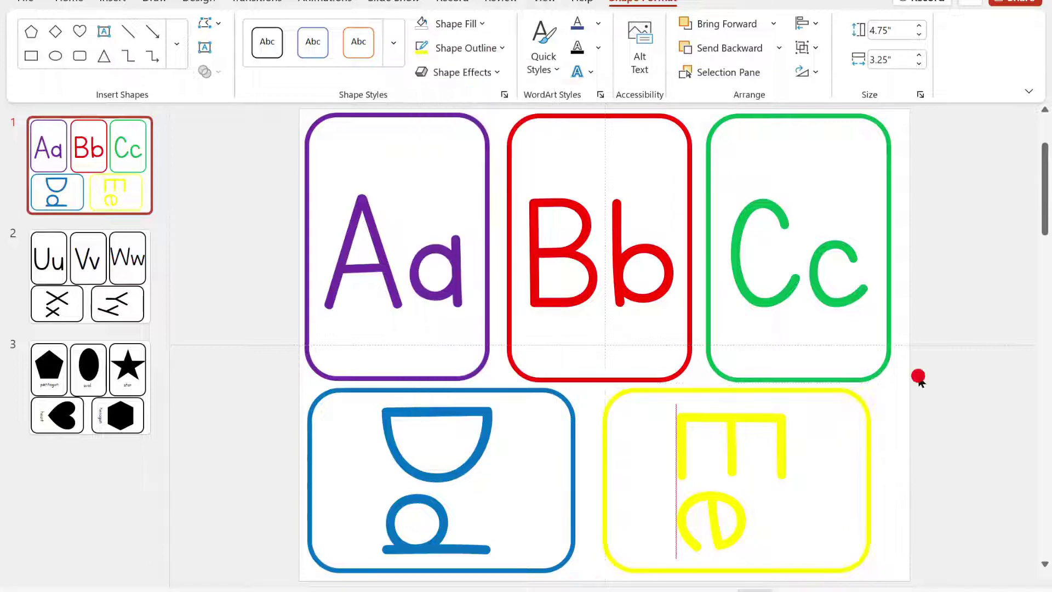
Insert a blank slide after slide 3 and switch to the new slide 4.
click(94, 291)
click(78, 149)
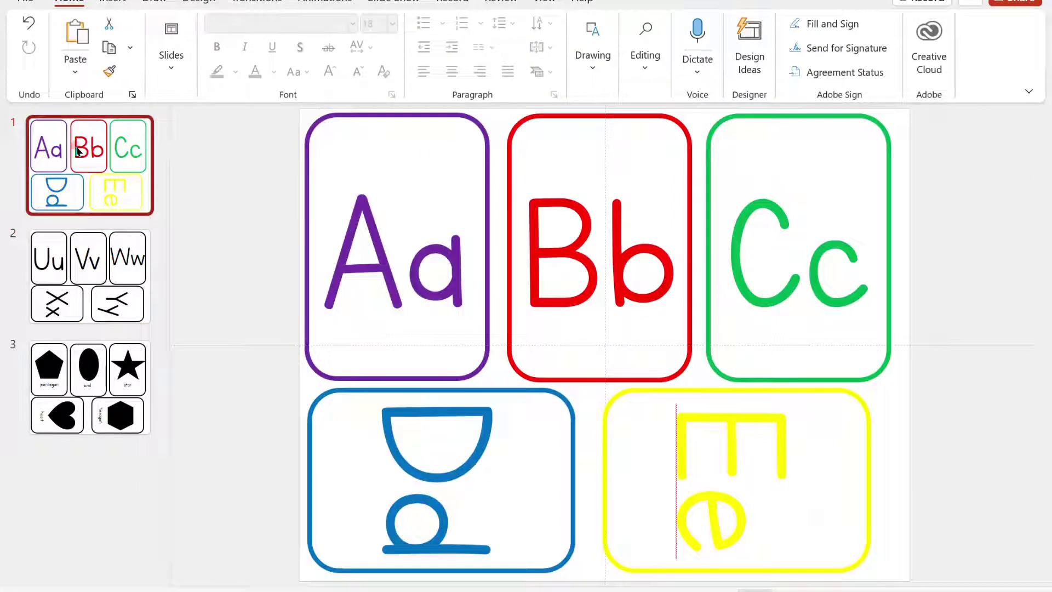
click(81, 371)
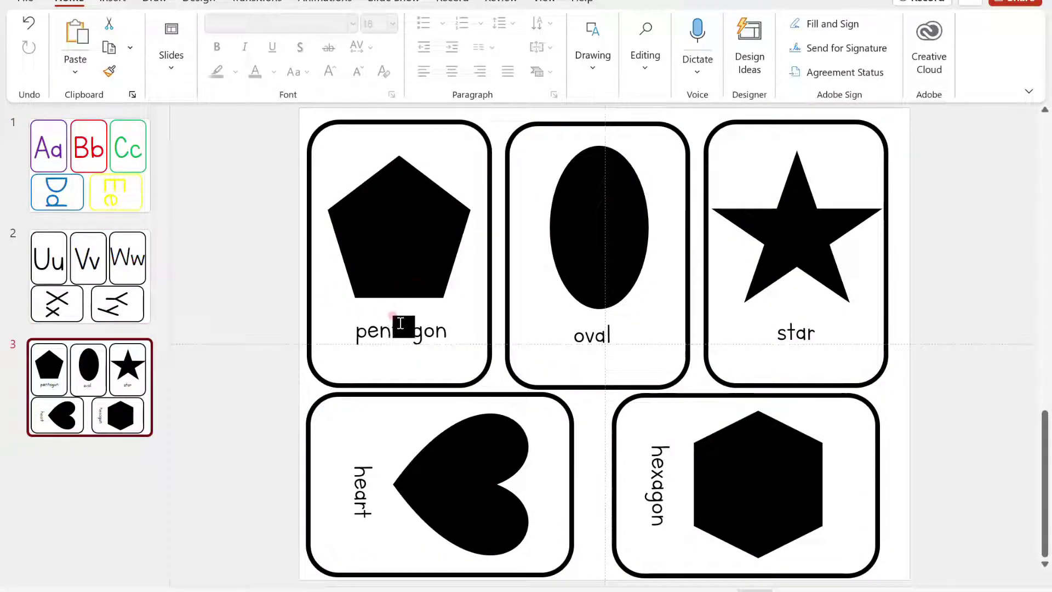
right_click(67, 430)
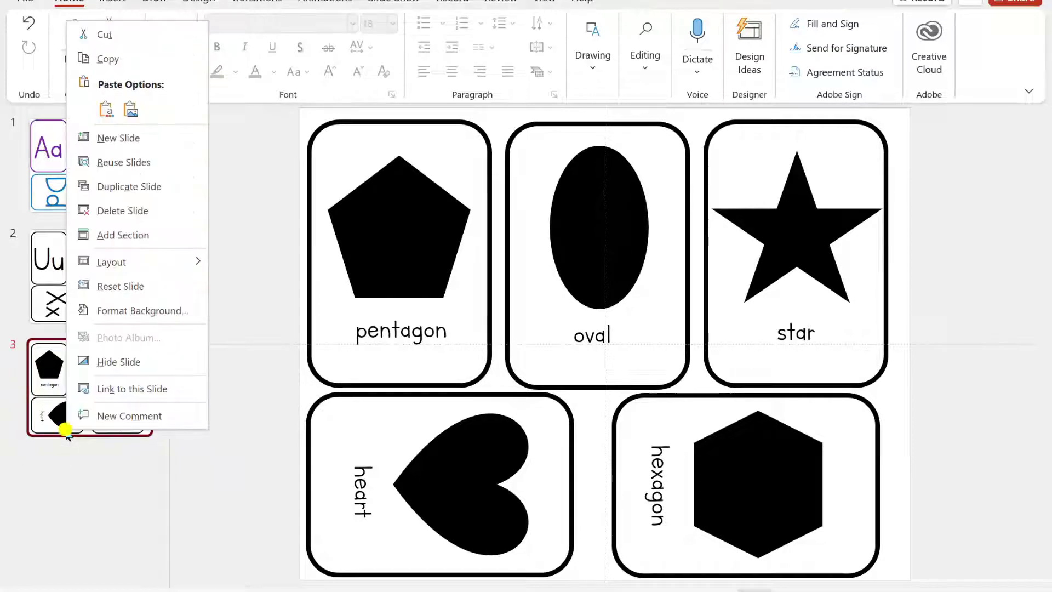
click(128, 136)
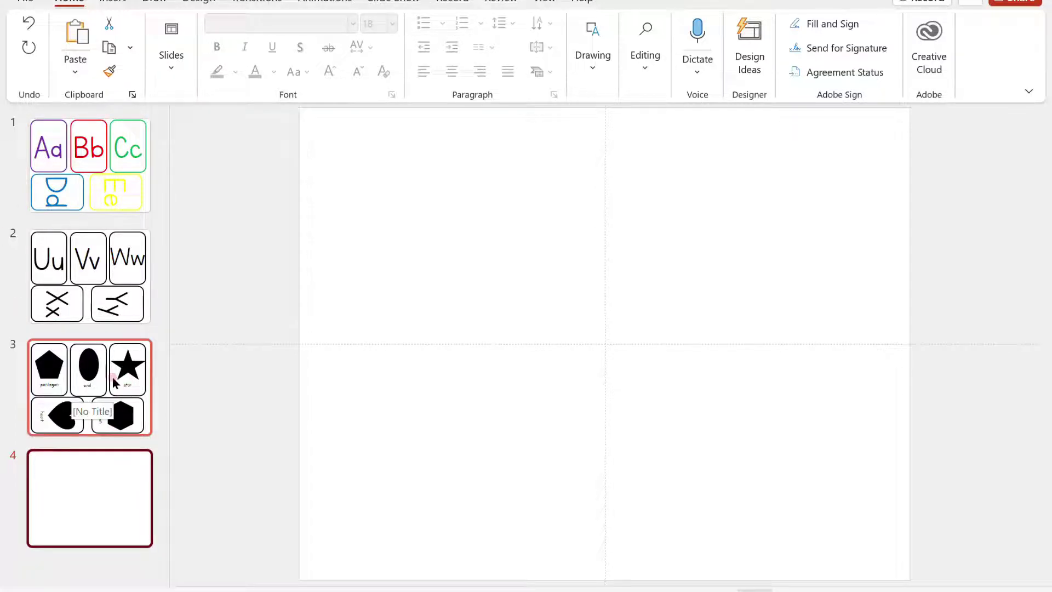
click(102, 457)
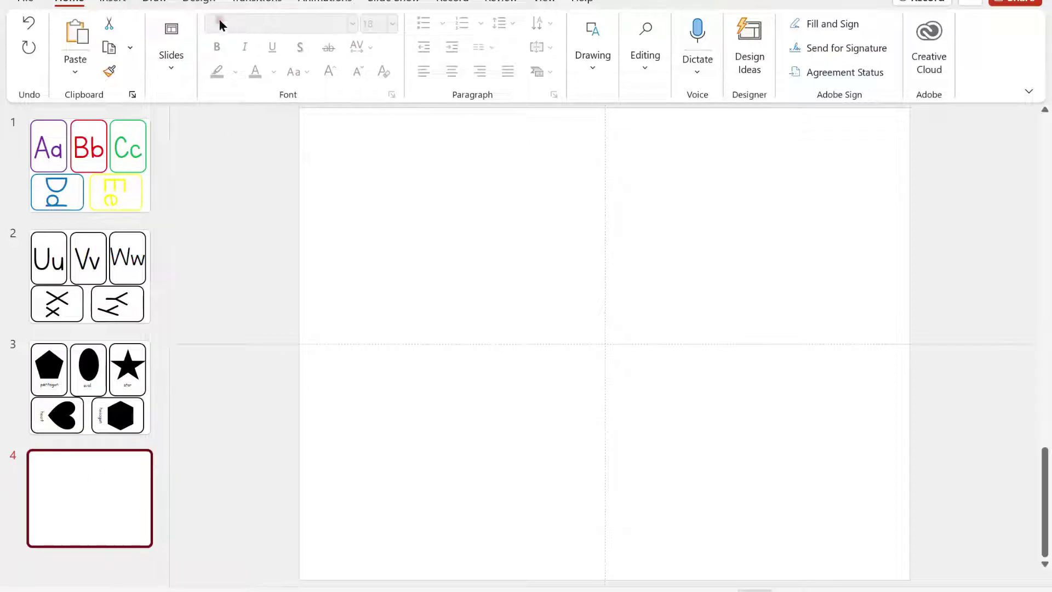
Draw a rounded rectangle card in slide 4's top-left corner.
click(127, 4)
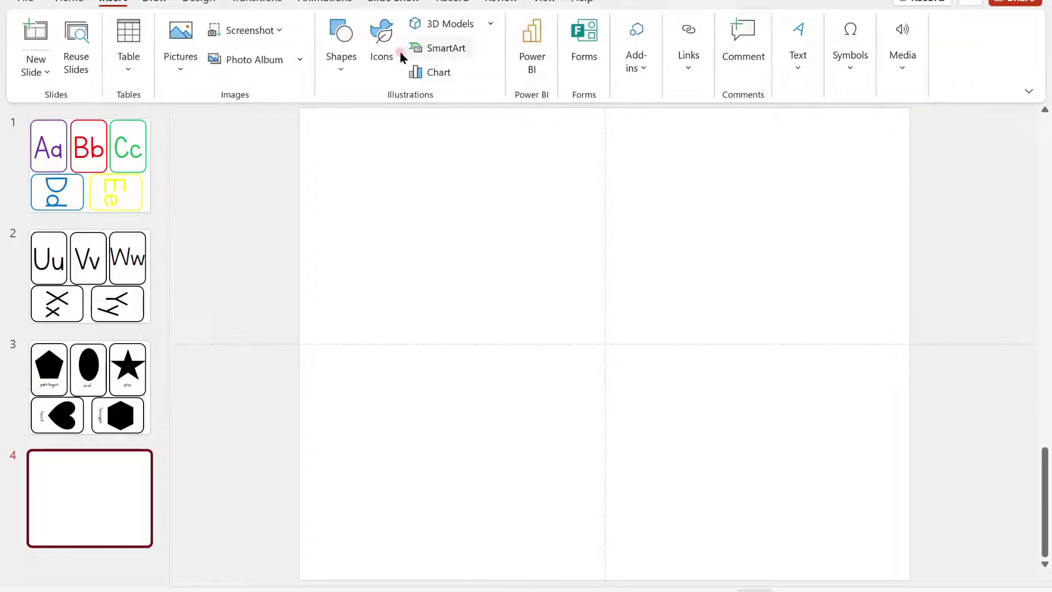
click(338, 48)
click(395, 181)
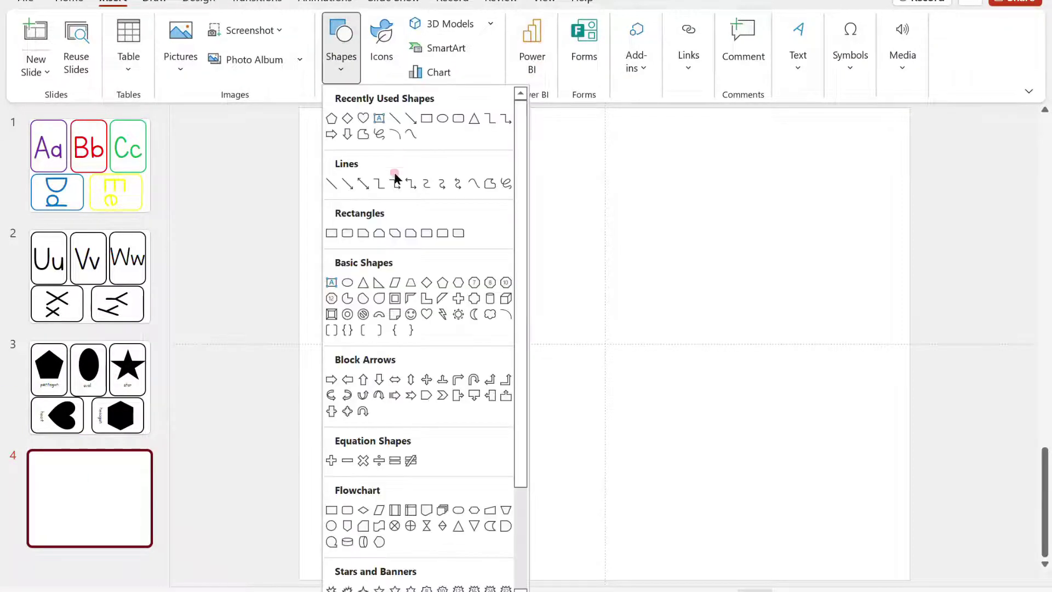
click(457, 128)
mouse_move(316, 126)
mouse_down()
mouse_move(481, 289)
mouse_move(485, 389)
mouse_up()
click(426, 312)
mouse_move(419, 305)
mouse_down()
mouse_move(409, 289)
mouse_move(414, 300)
mouse_up()
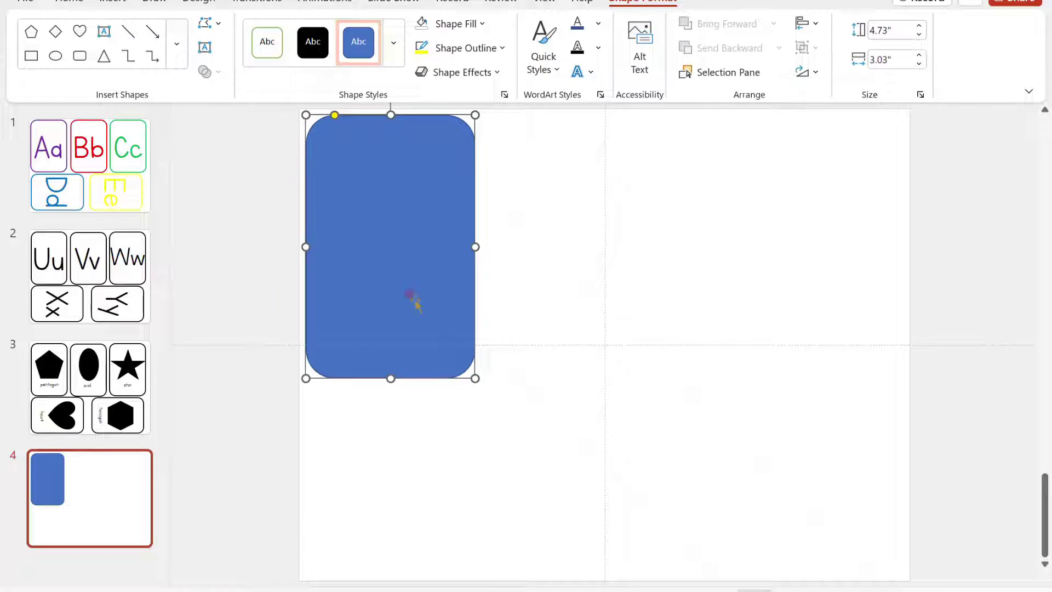
Size the card to 4.75" high and 3.25" wide.
click(889, 31)
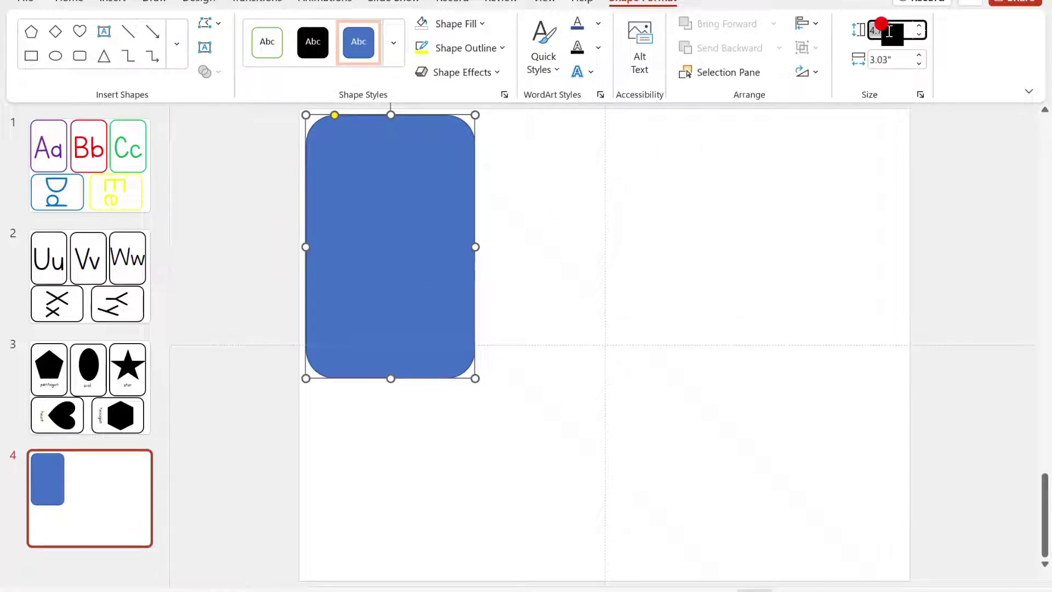
text(4.75)
key(Return)
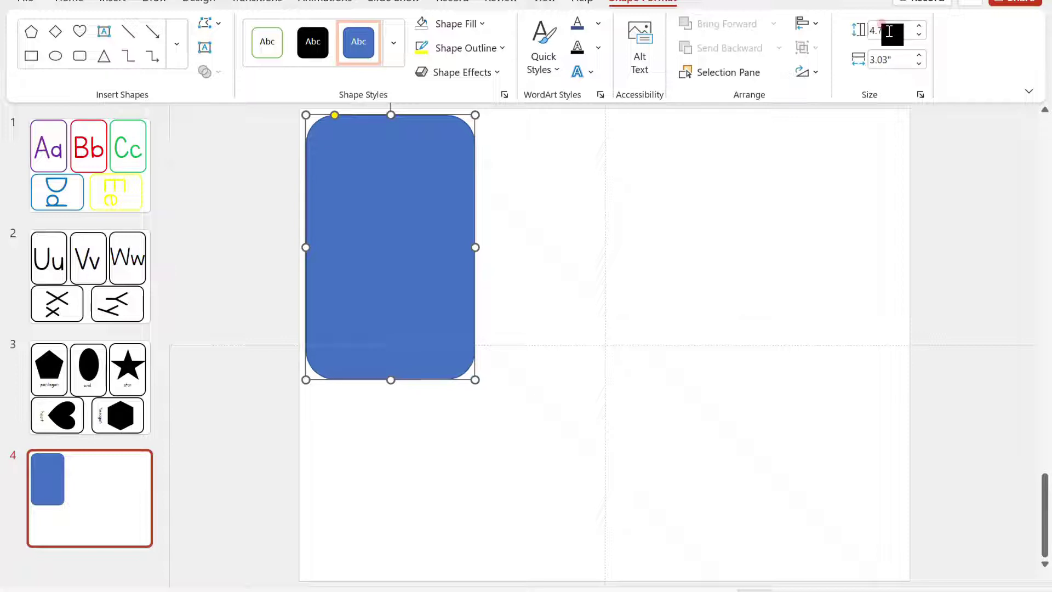
click(887, 58)
text(3)
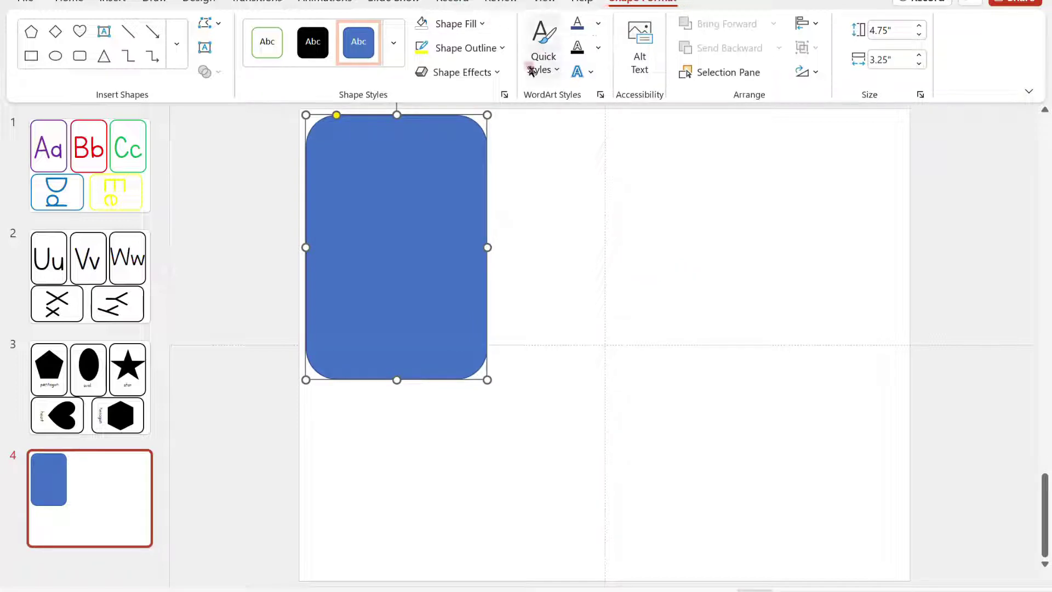
Remove the card's fill and give it a thick 6 pt outline.
click(487, 25)
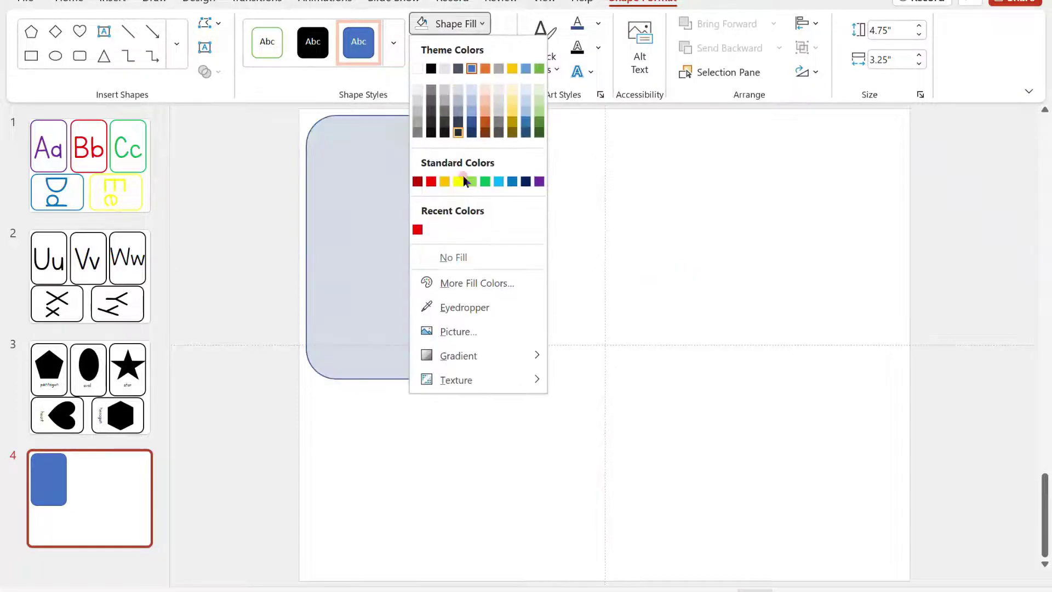
click(465, 258)
click(502, 48)
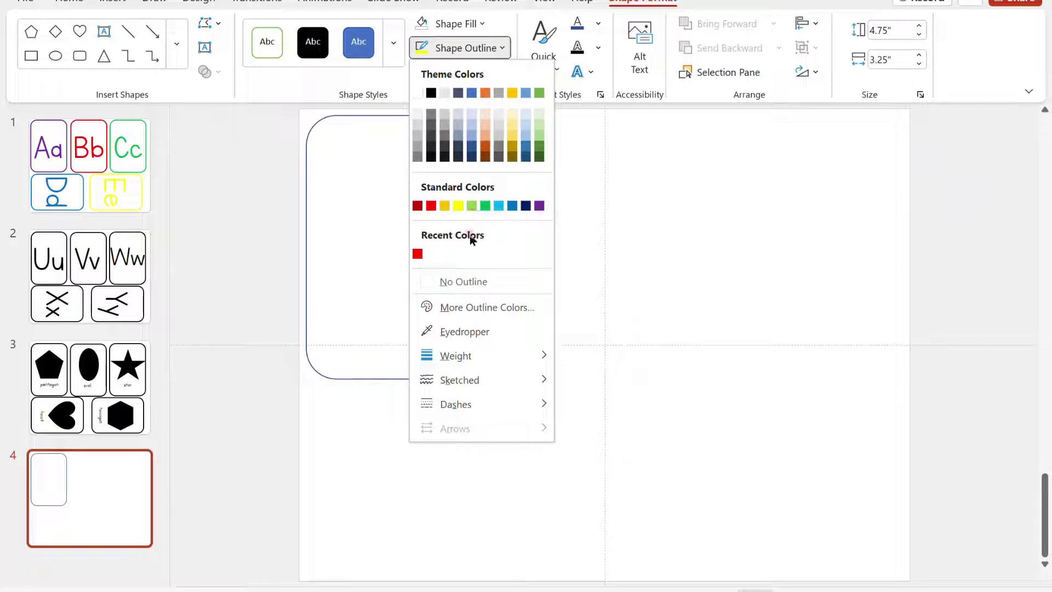
mouse_move(462, 351)
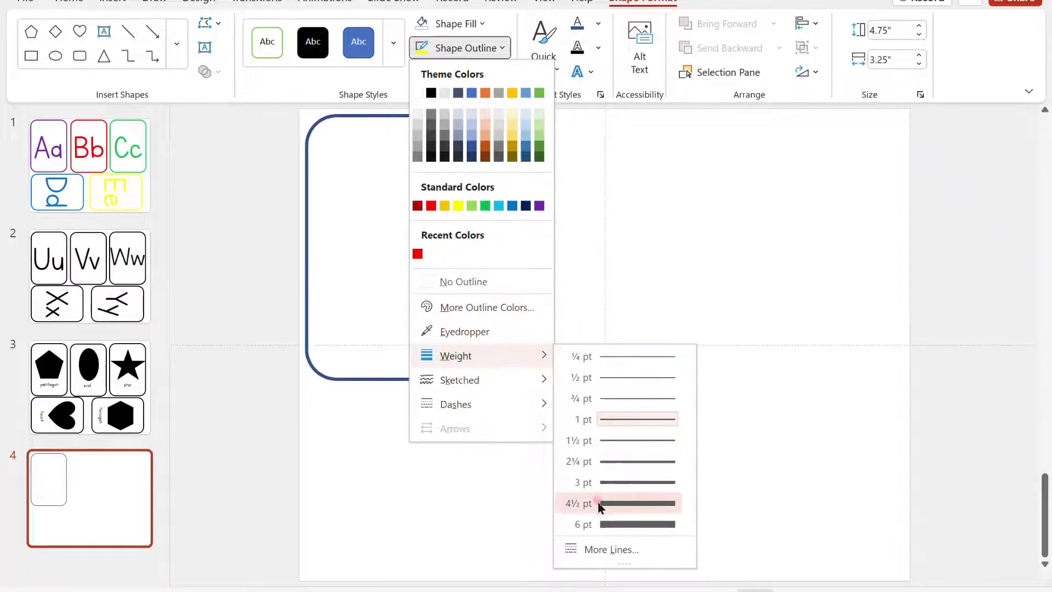
click(599, 524)
right_click(599, 525)
click(70, 376)
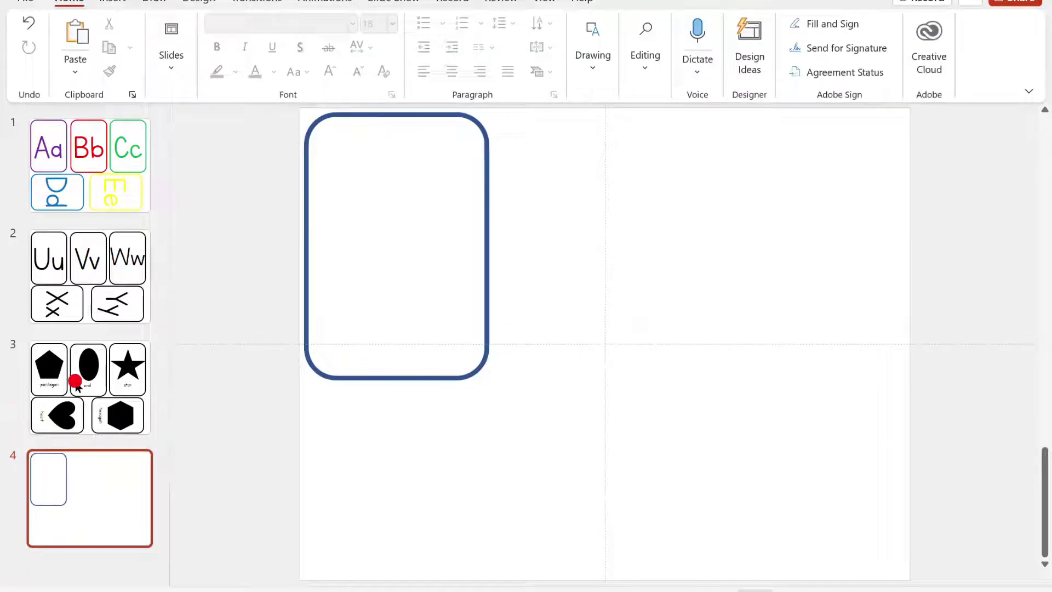
click(140, 387)
click(395, 228)
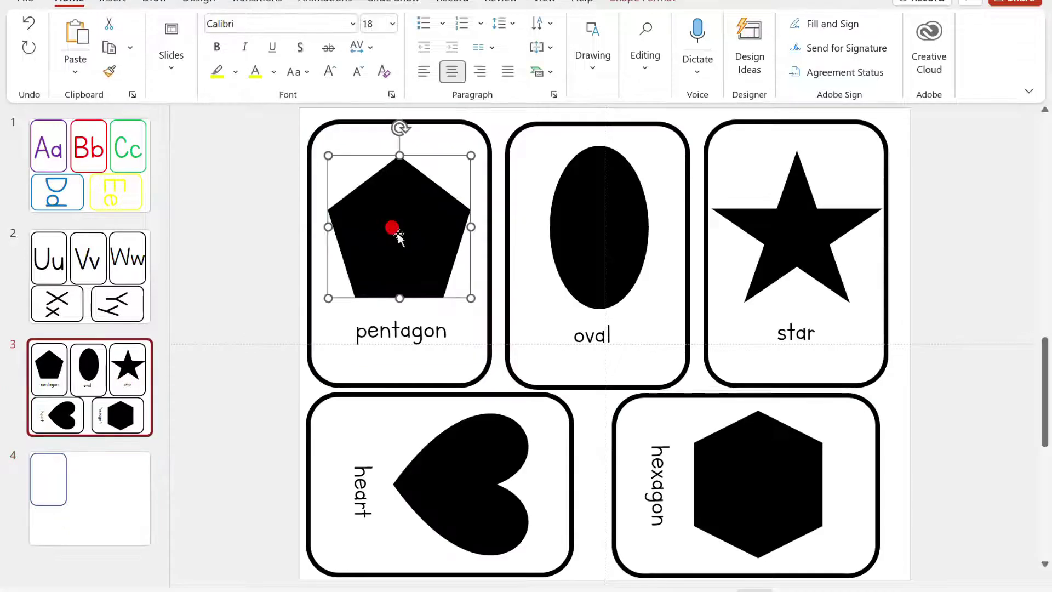
click(670, 4)
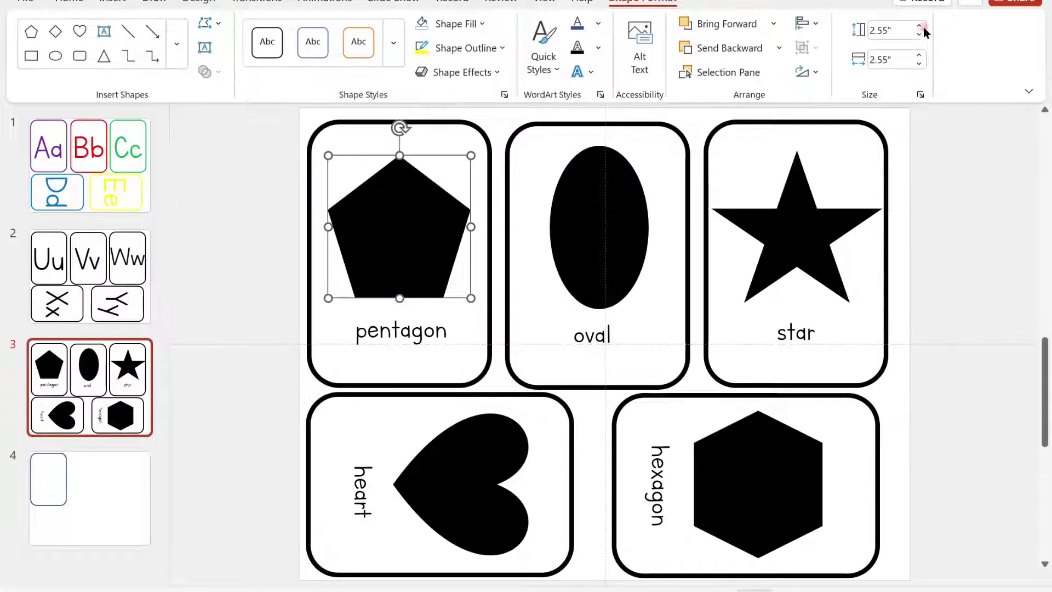
click(623, 199)
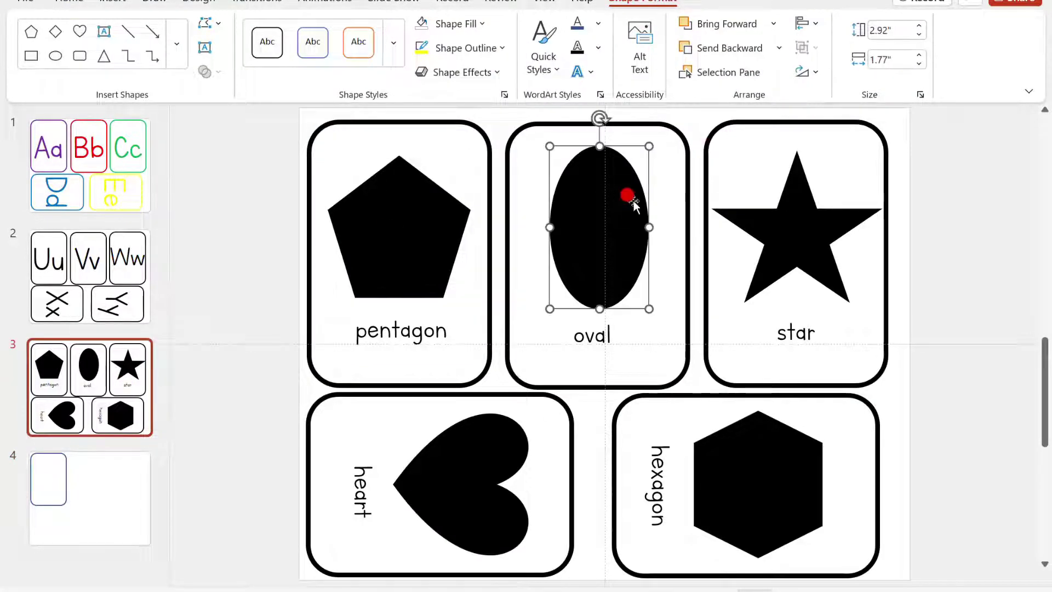
click(782, 187)
click(491, 464)
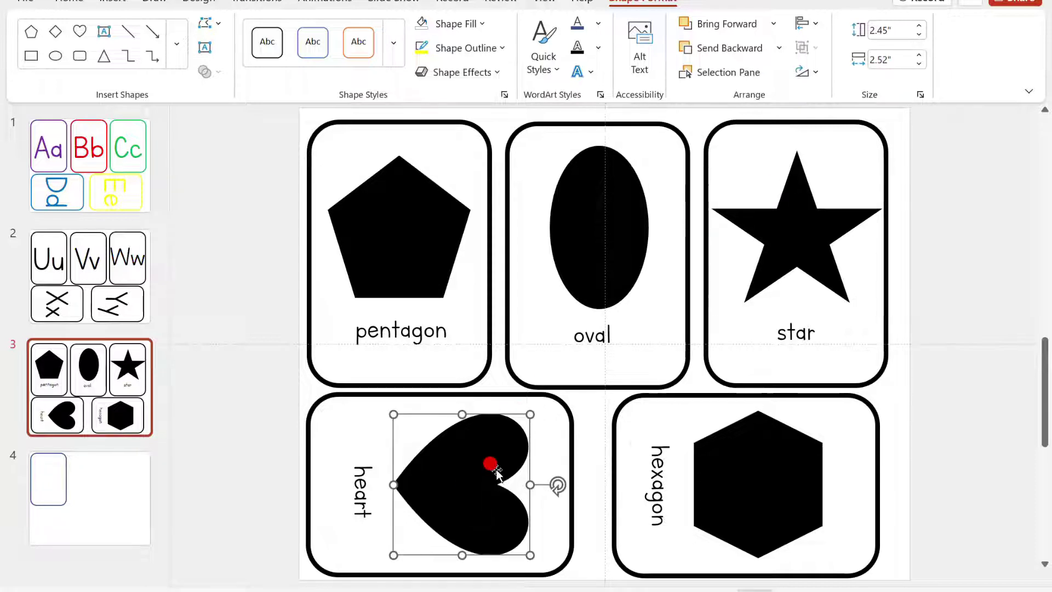
click(708, 465)
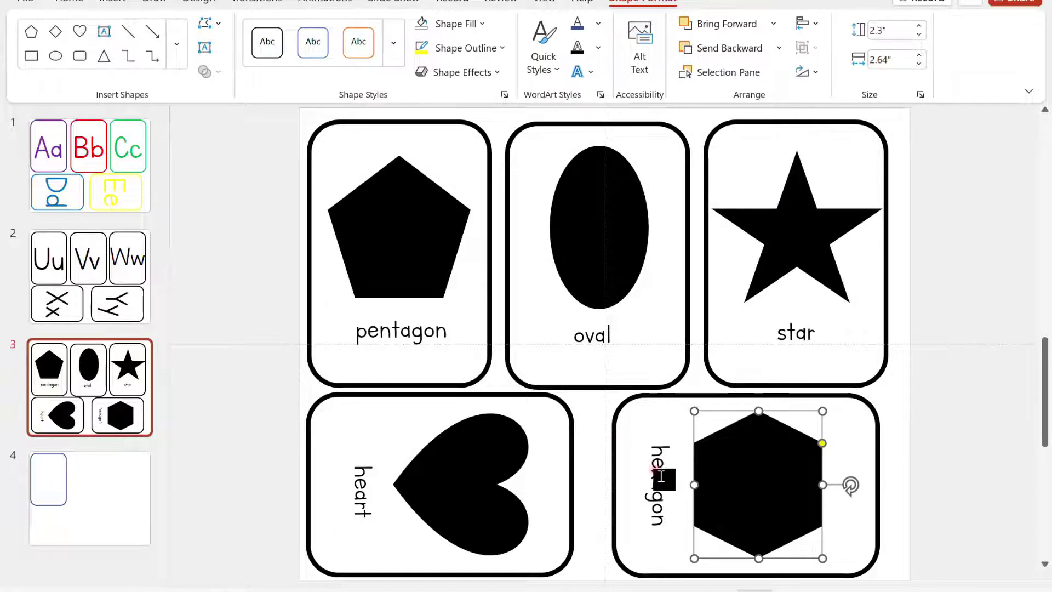
click(654, 469)
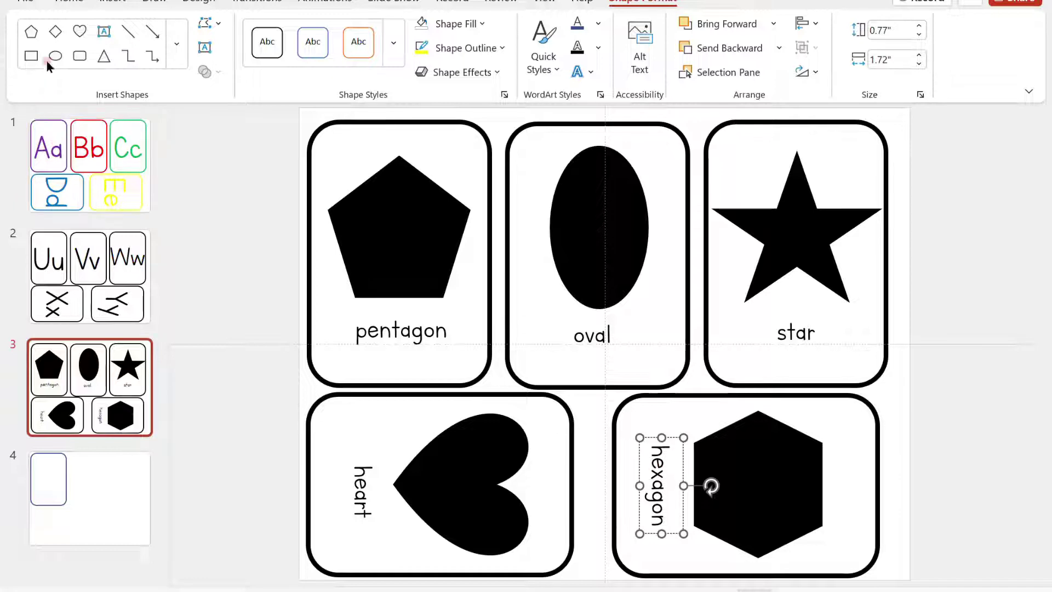
click(63, 5)
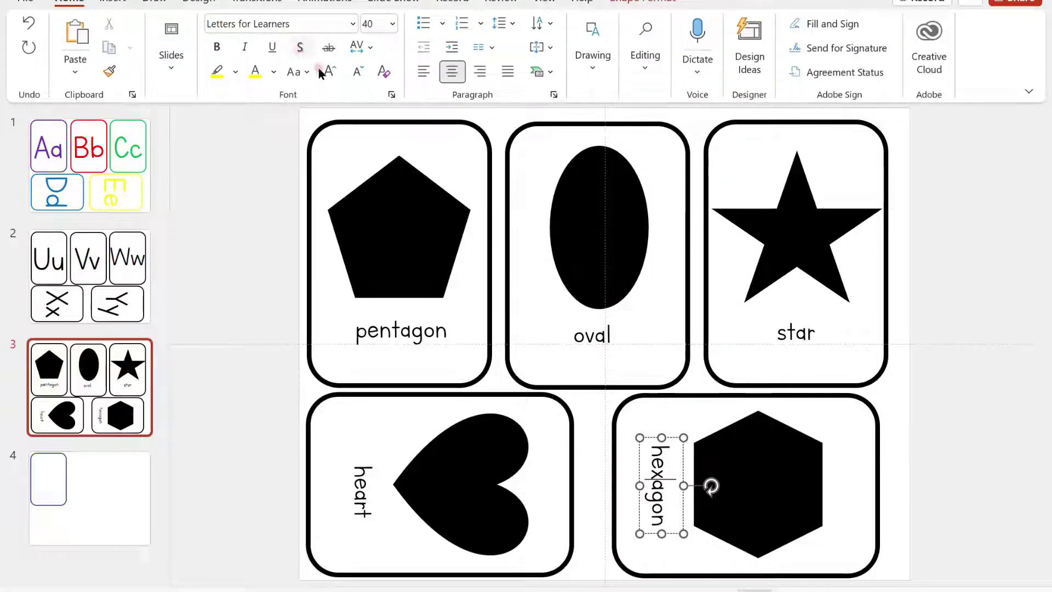
click(82, 496)
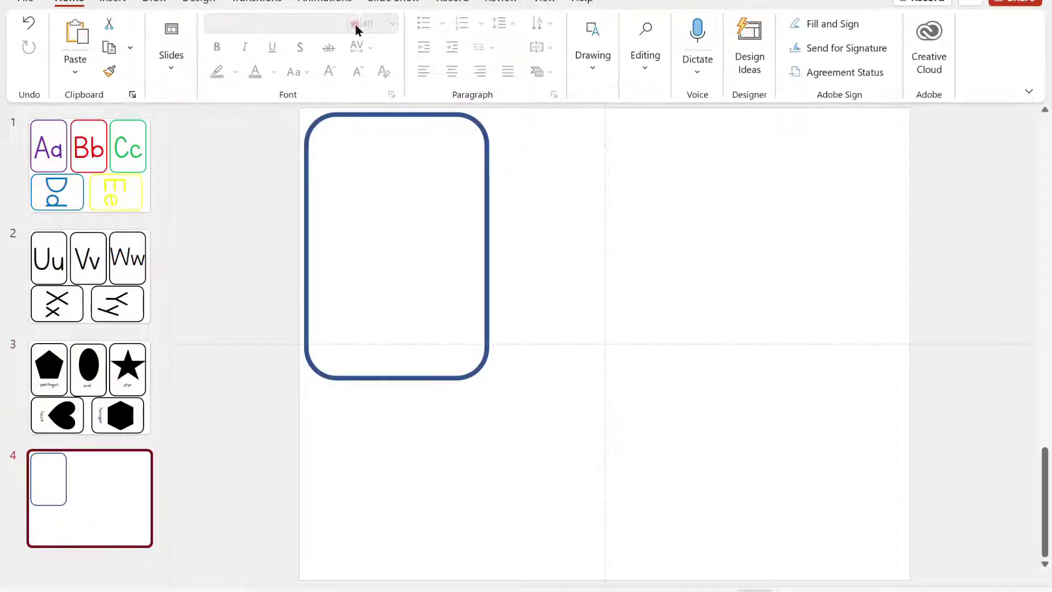
Draw a triangle centred in the upper part of the card.
click(112, 1)
click(328, 65)
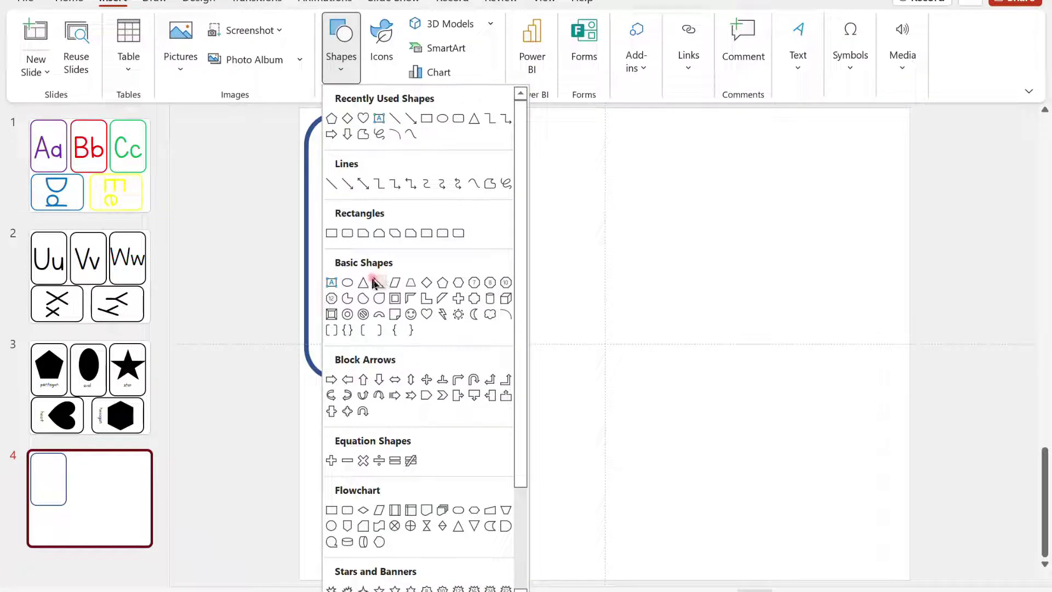
click(364, 282)
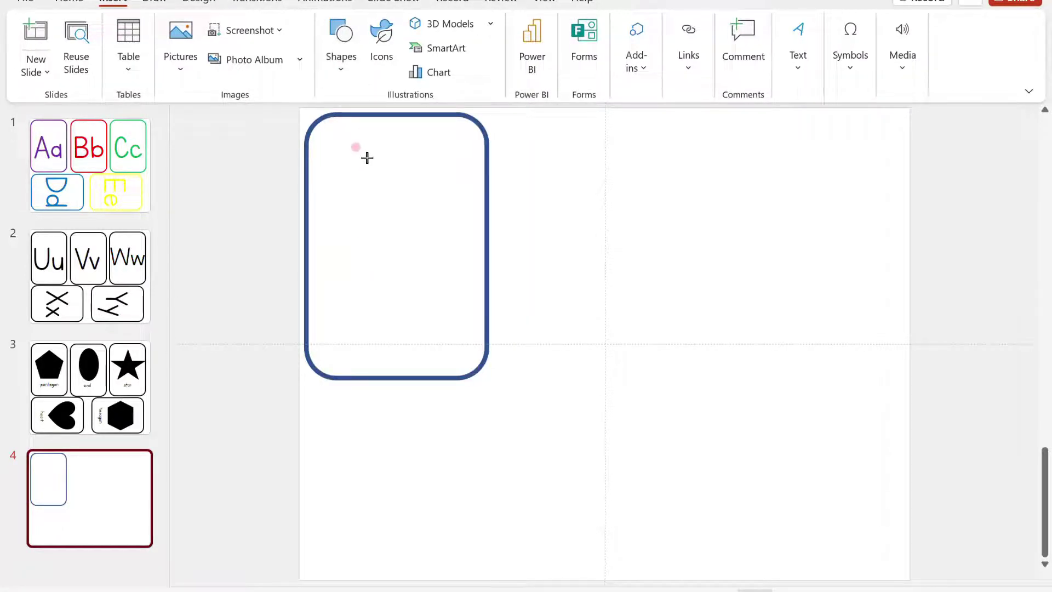
drag(367, 157, 480, 288)
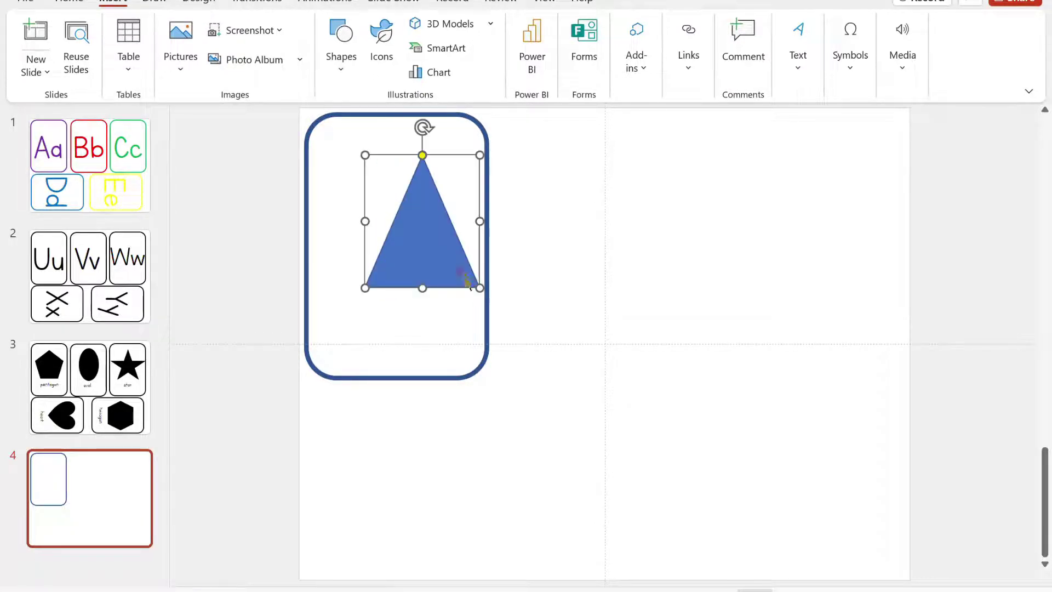
drag(437, 234, 406, 228)
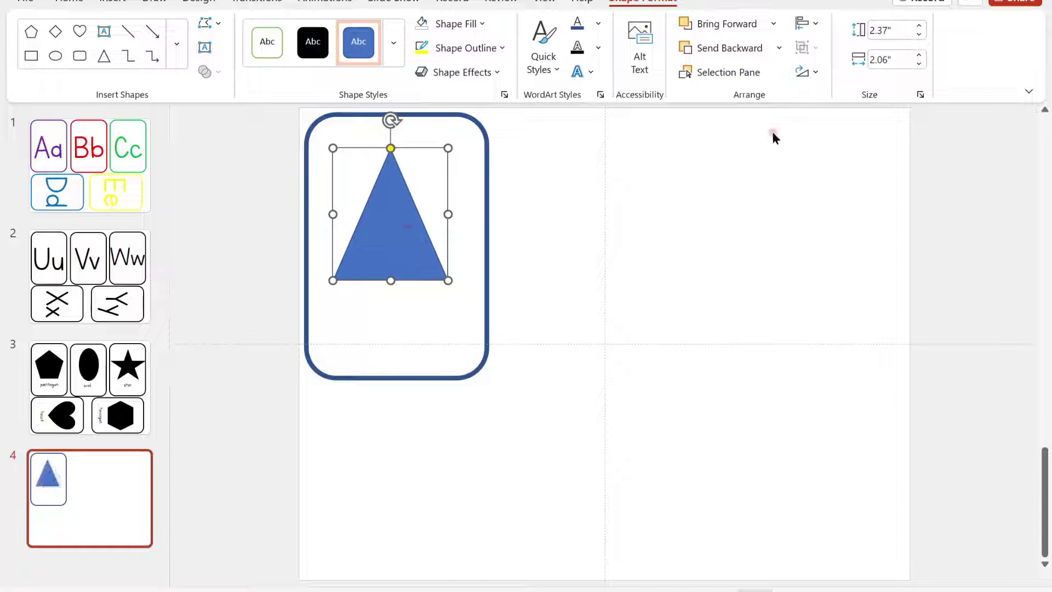
Set the triangle's height to 2.5" and nudge its width up to 2.3".
click(876, 32)
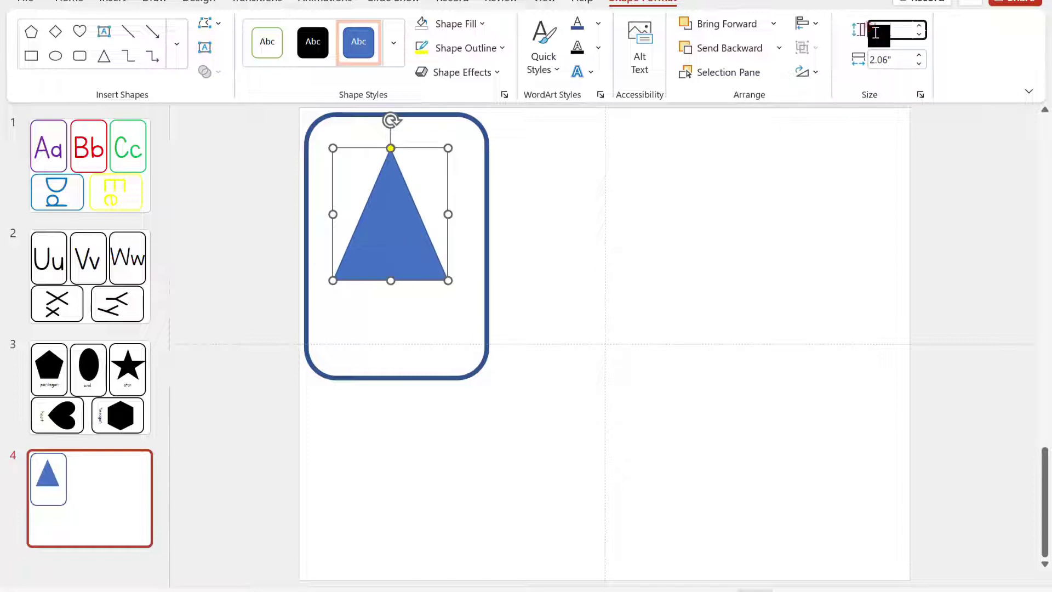
text(2.5)
key(Return)
click(930, 54)
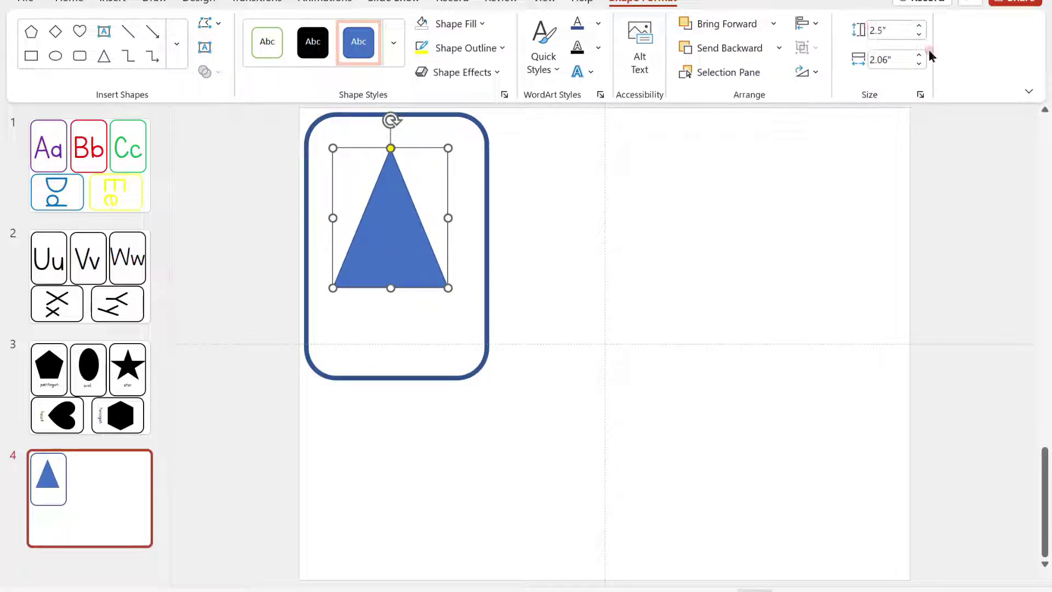
click(920, 55)
click(919, 56)
click(919, 55)
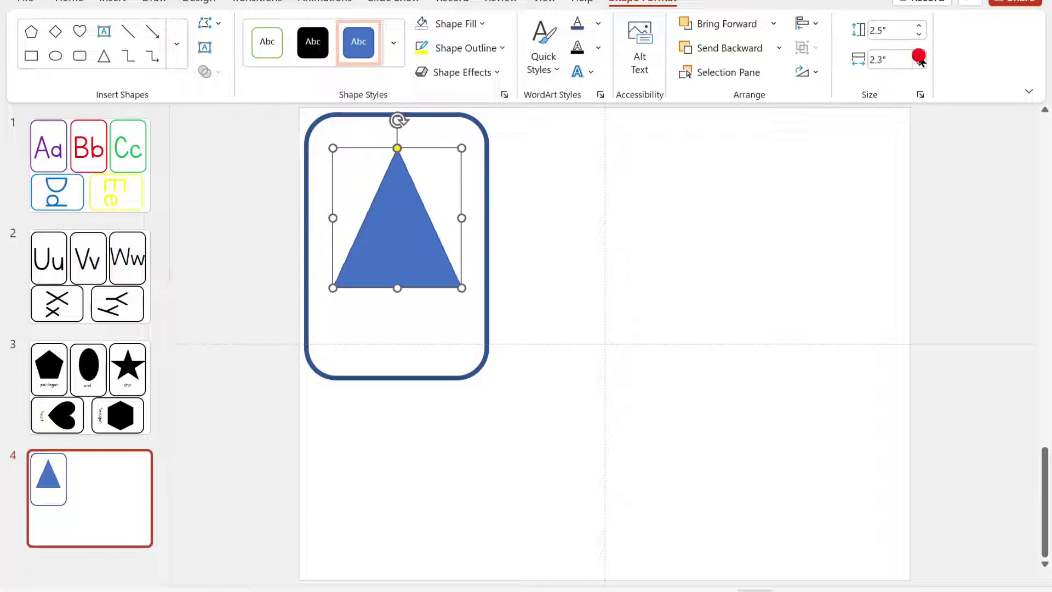
click(408, 336)
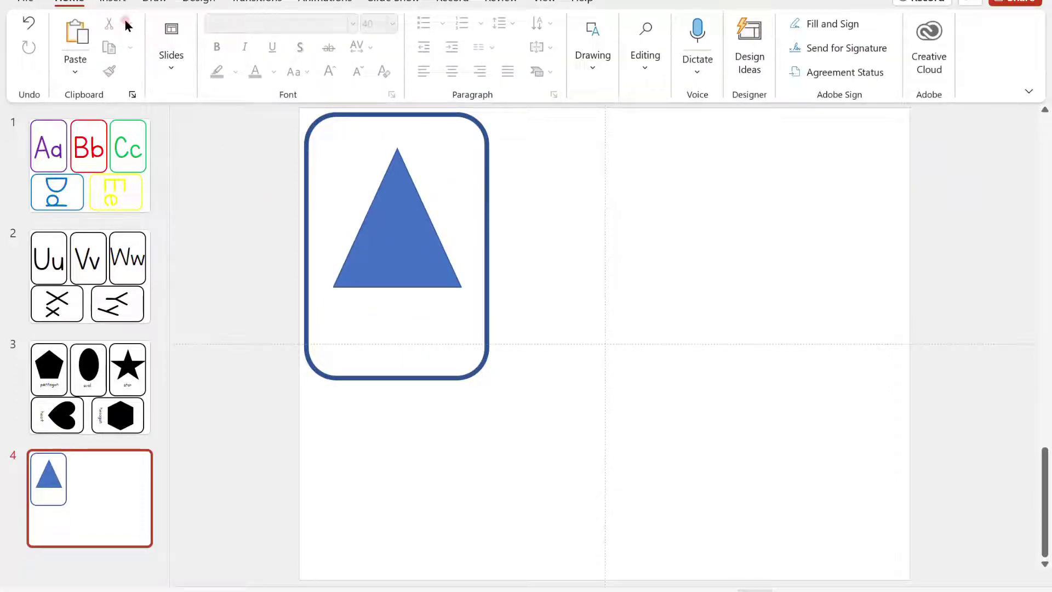
Draw a text box below the triangle and type 'triangle'.
click(117, 3)
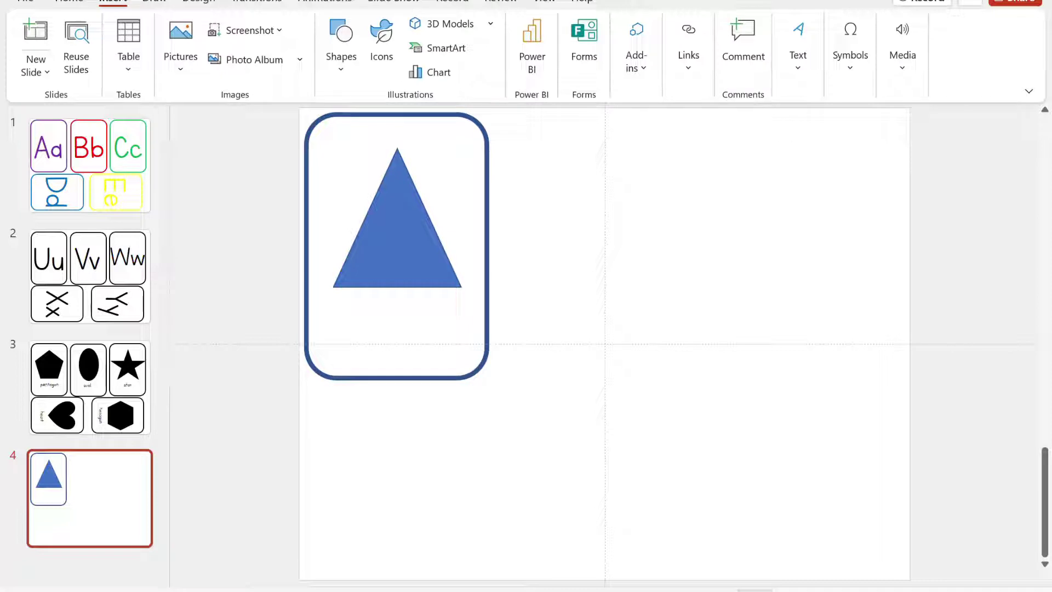
click(798, 68)
click(795, 137)
click(324, 309)
drag(334, 324, 467, 362)
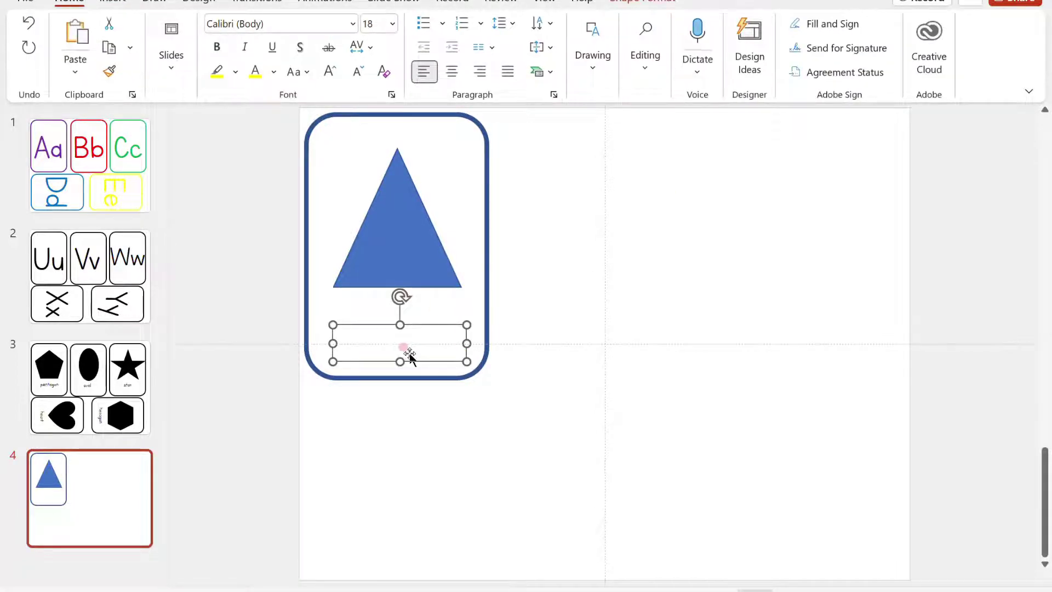
text(triangle)
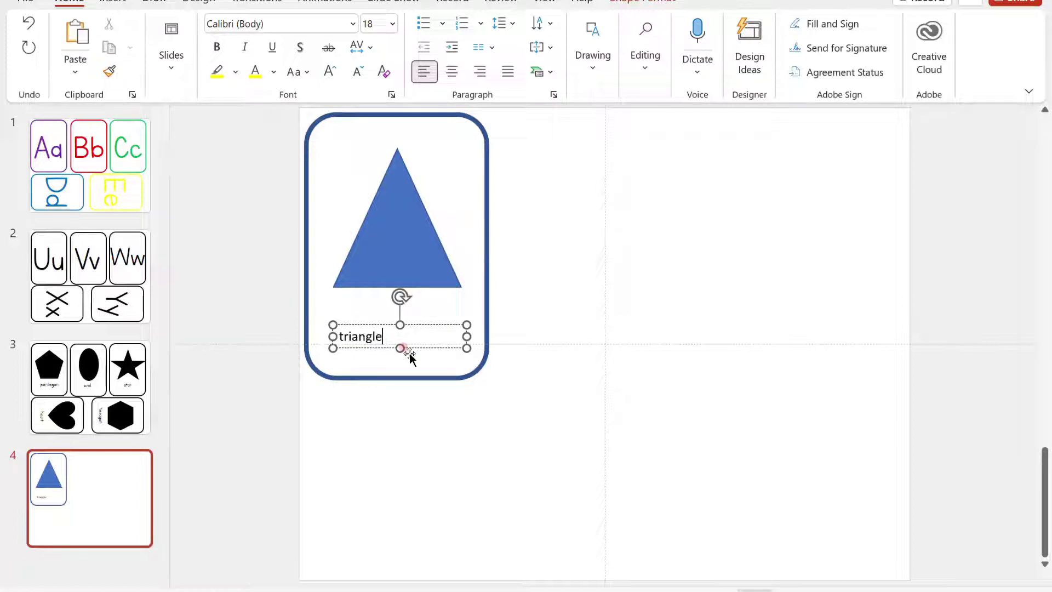
Centre the label and set it in Letters for Learners at size 40.
double_click(348, 334)
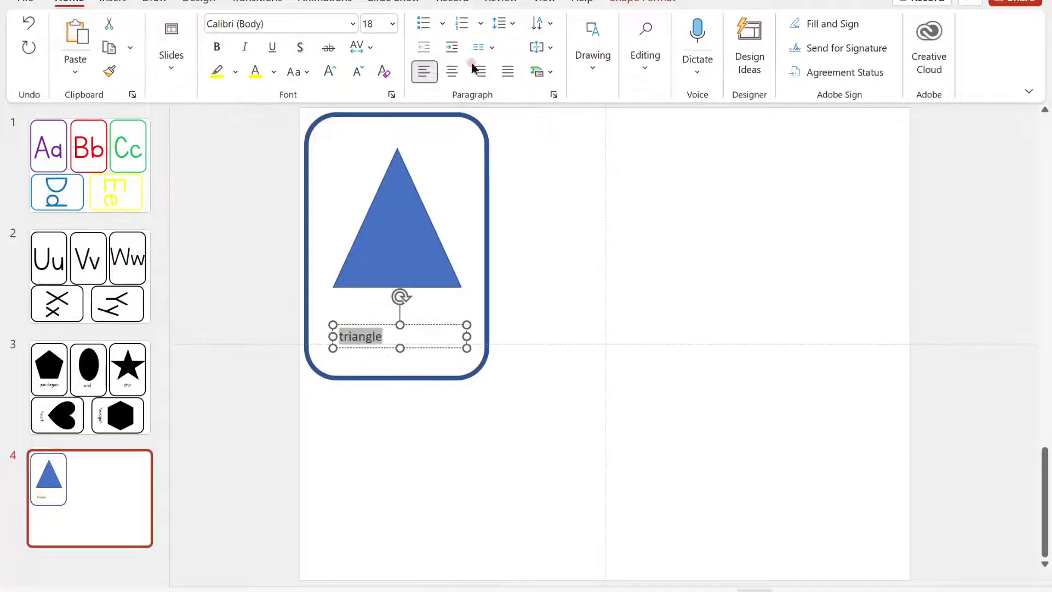
click(446, 76)
click(323, 21)
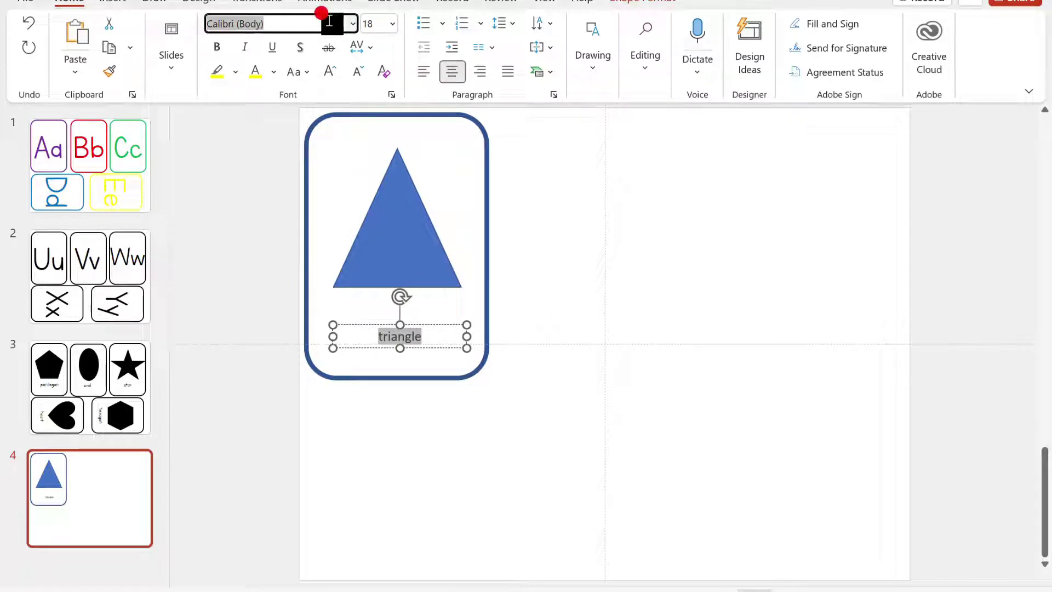
text(Letters for Learners)
key(Return)
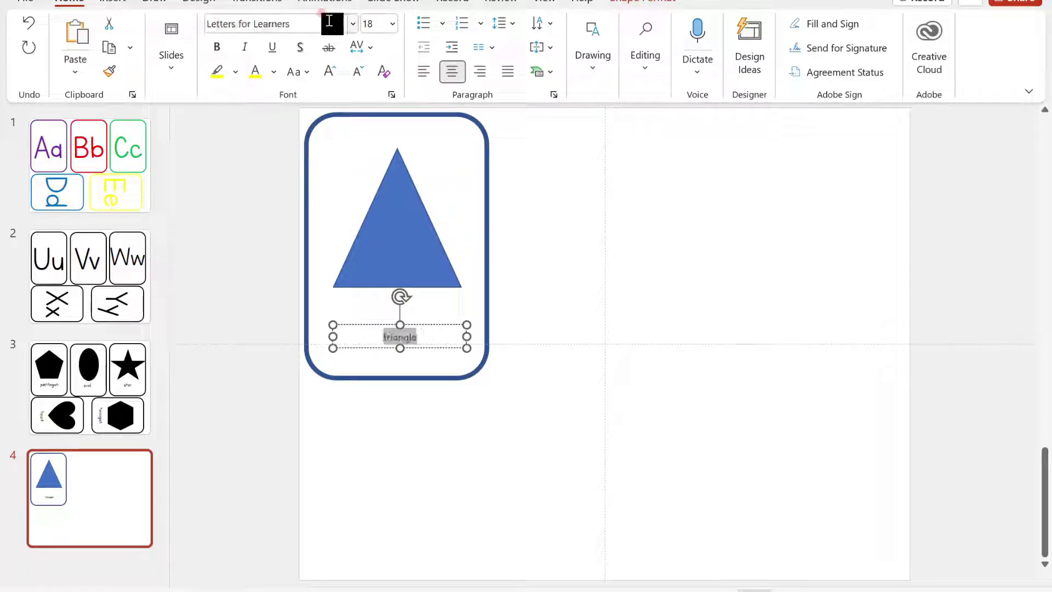
click(330, 72)
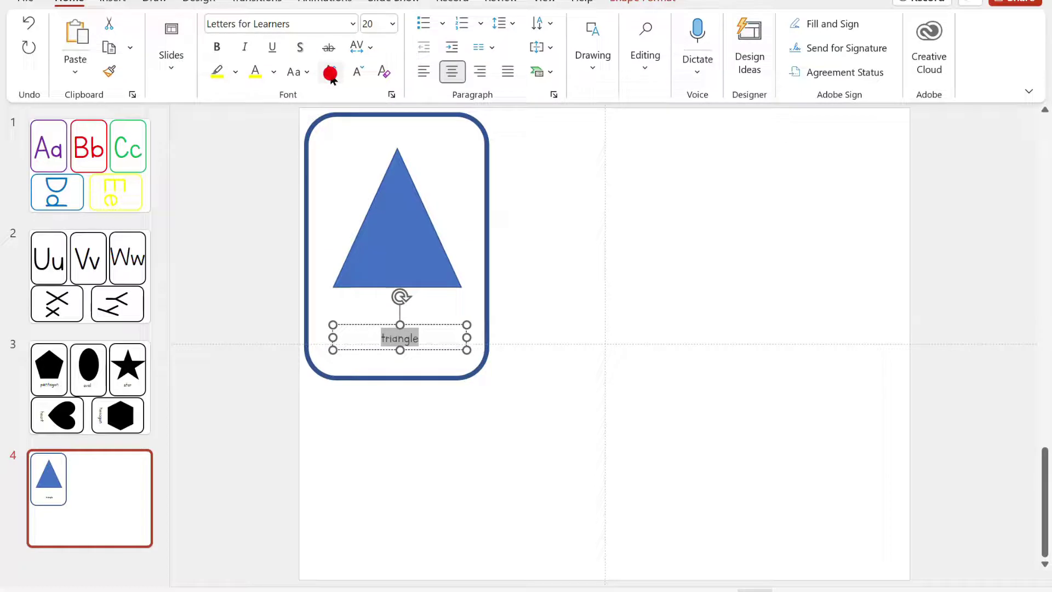
click(330, 72)
click(330, 72)
click(329, 72)
click(330, 72)
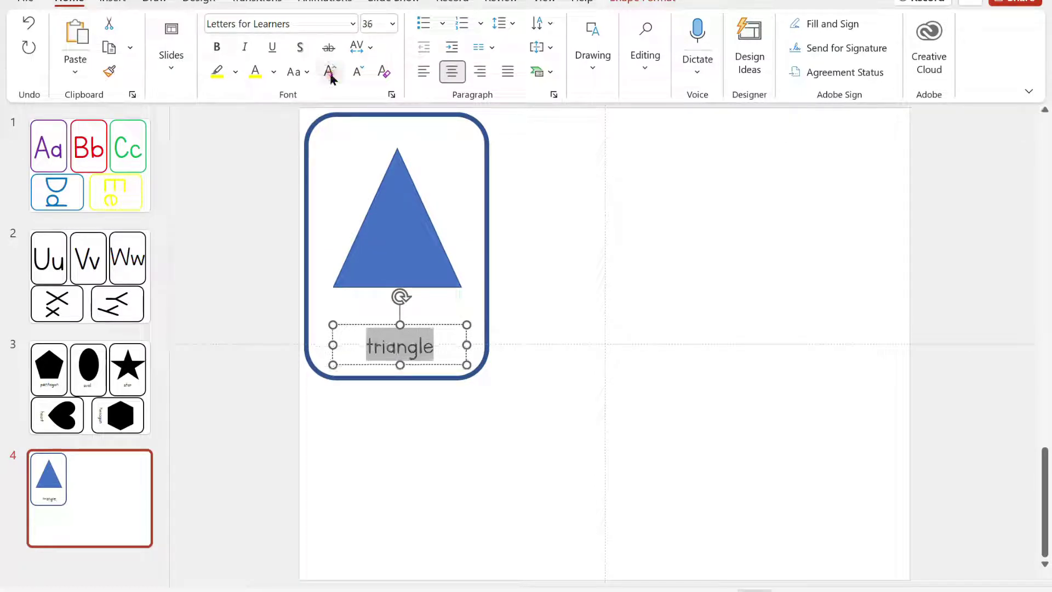
click(330, 71)
Move the label up so it sits centred under the triangle.
click(644, 266)
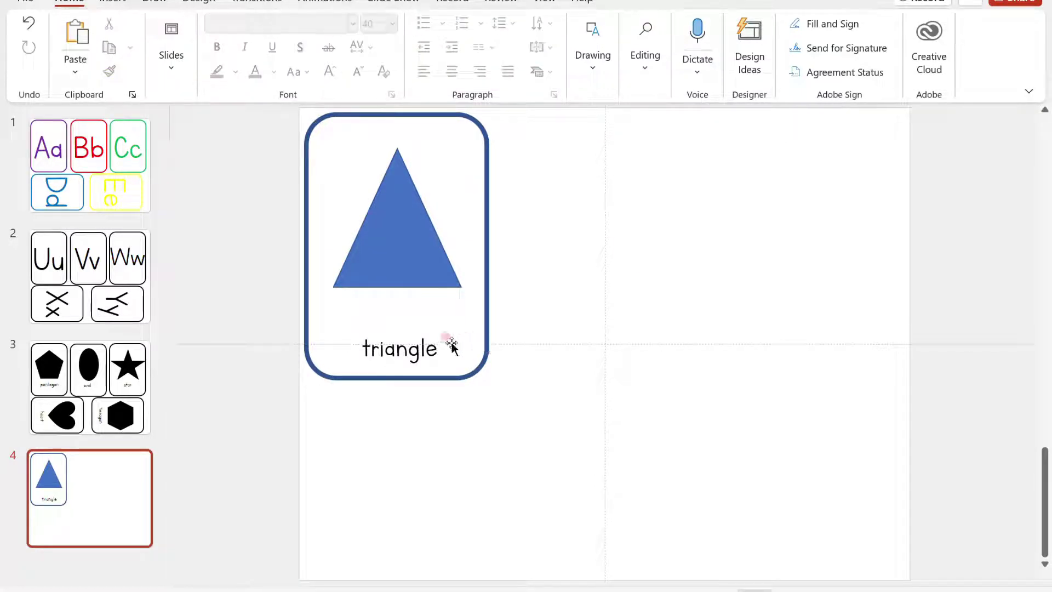
click(418, 329)
drag(420, 329, 419, 317)
Marquee-select the card outline, triangle and 'triangle' label, then group them.
click(569, 338)
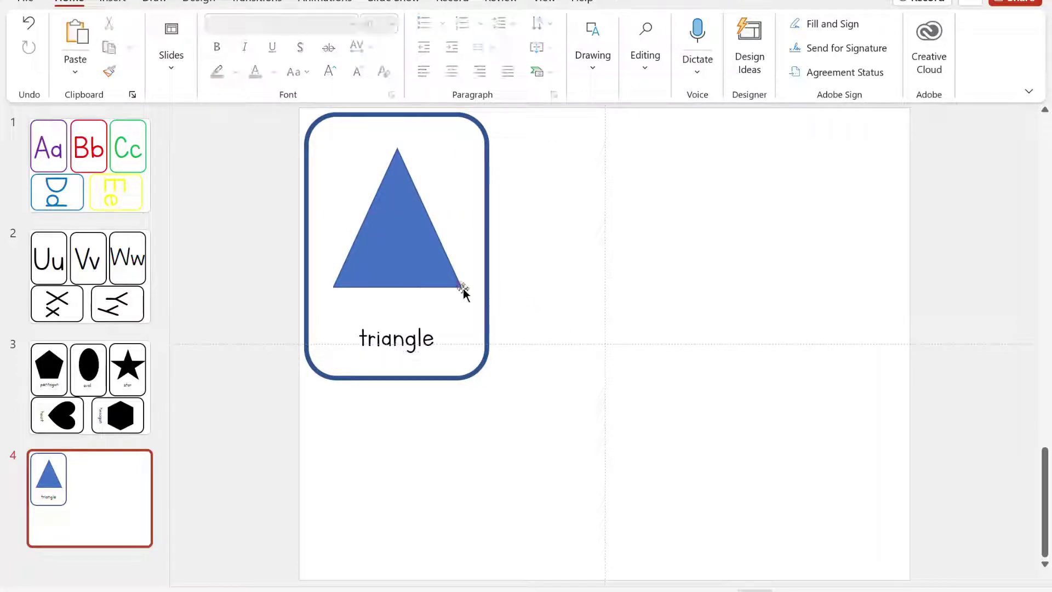
click(349, 245)
drag(302, 109, 533, 468)
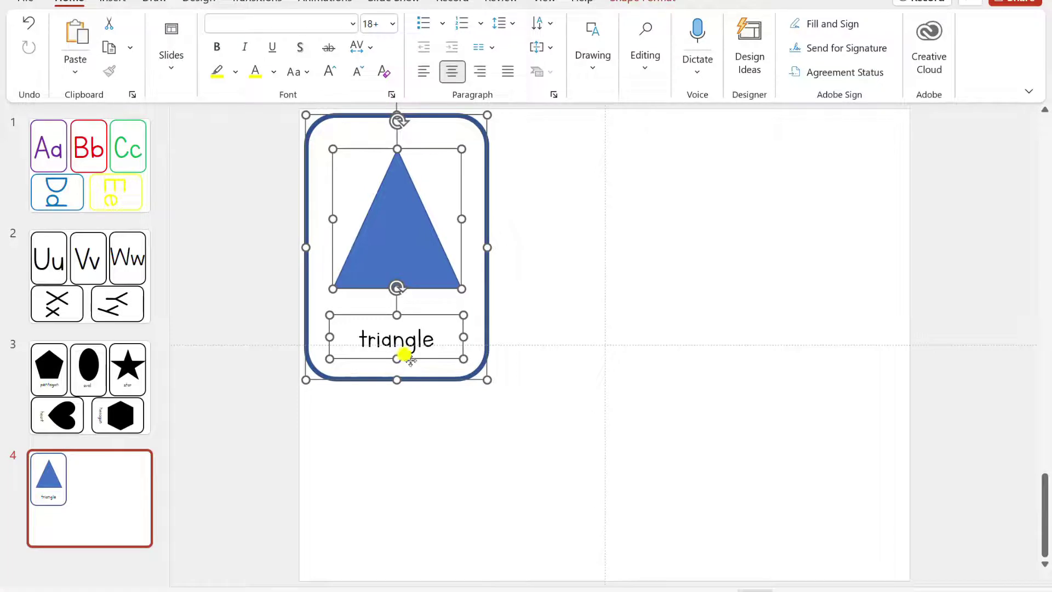
right_click(410, 361)
click(460, 117)
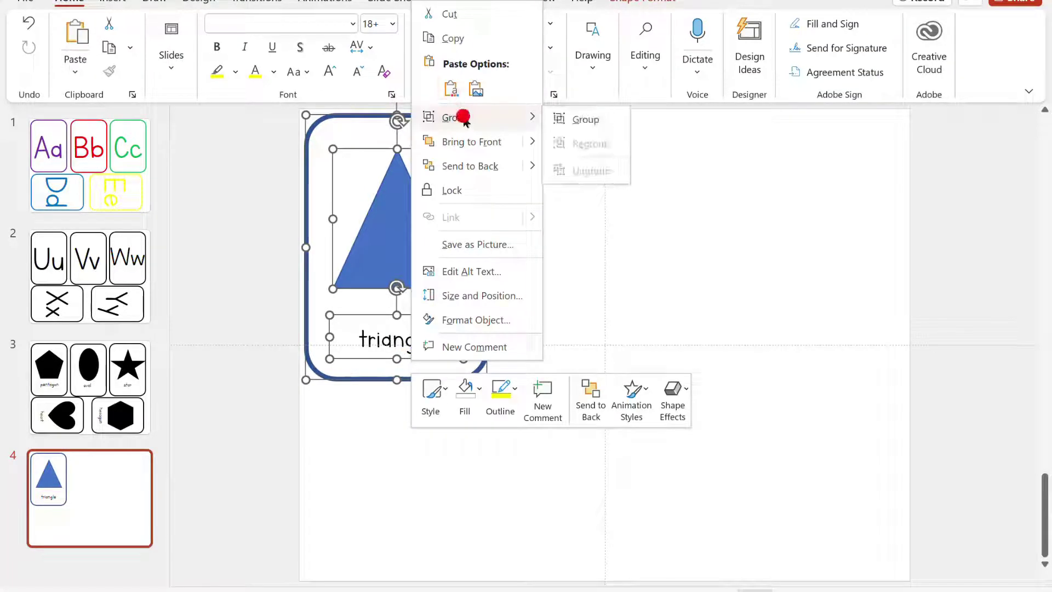
click(559, 120)
right_click(531, 172)
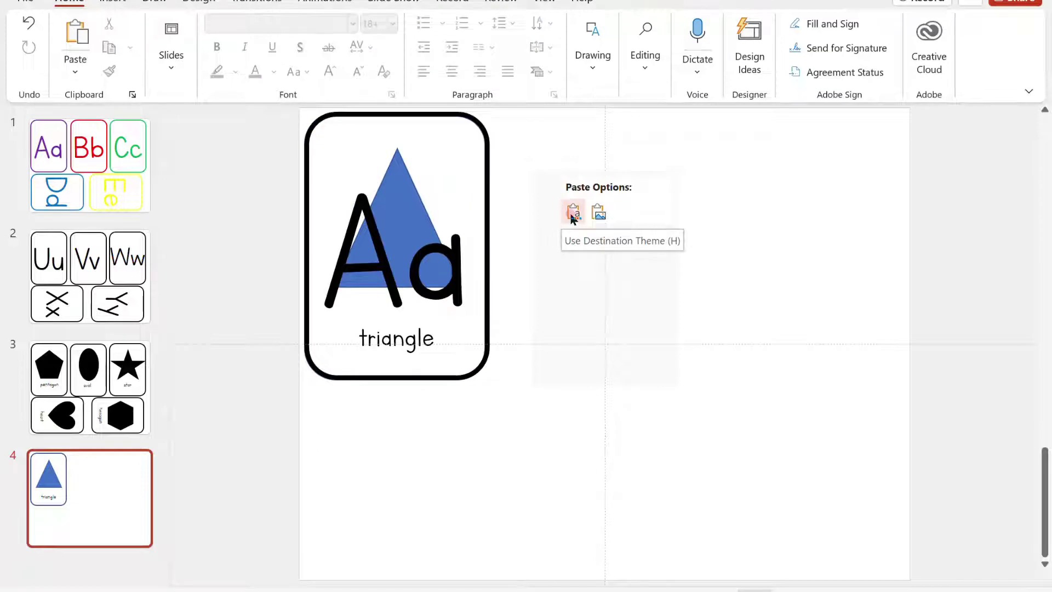
Select the grouped triangle card and copy it.
click(502, 340)
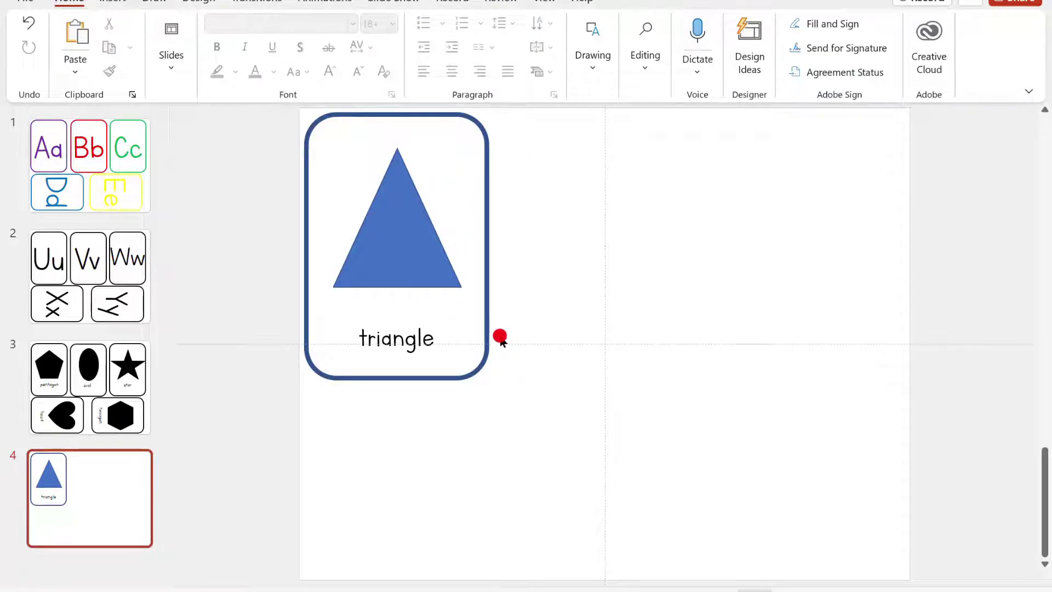
drag(302, 114, 548, 444)
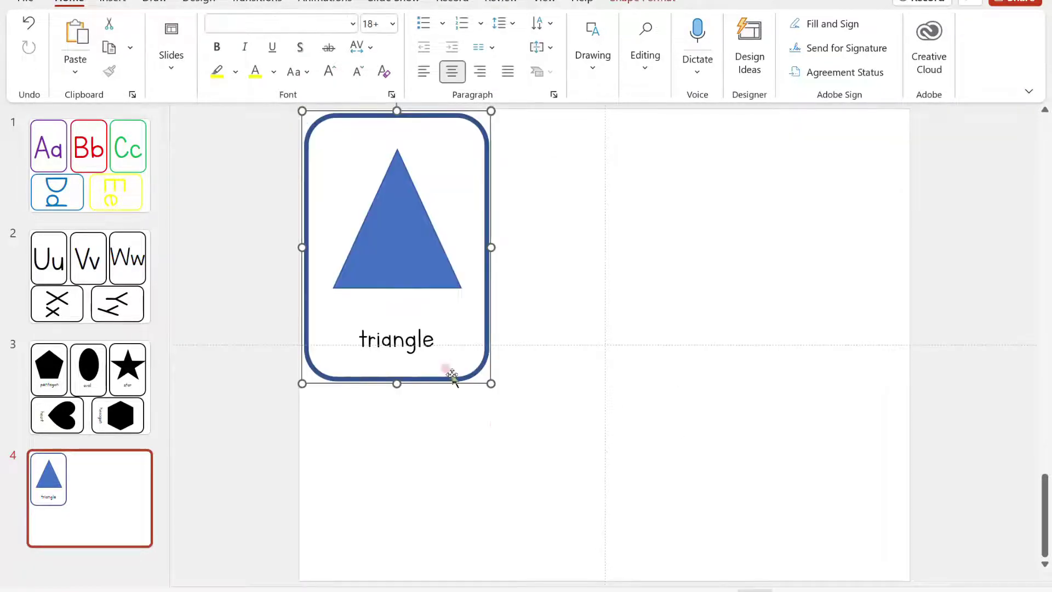
right_click(436, 353)
click(478, 28)
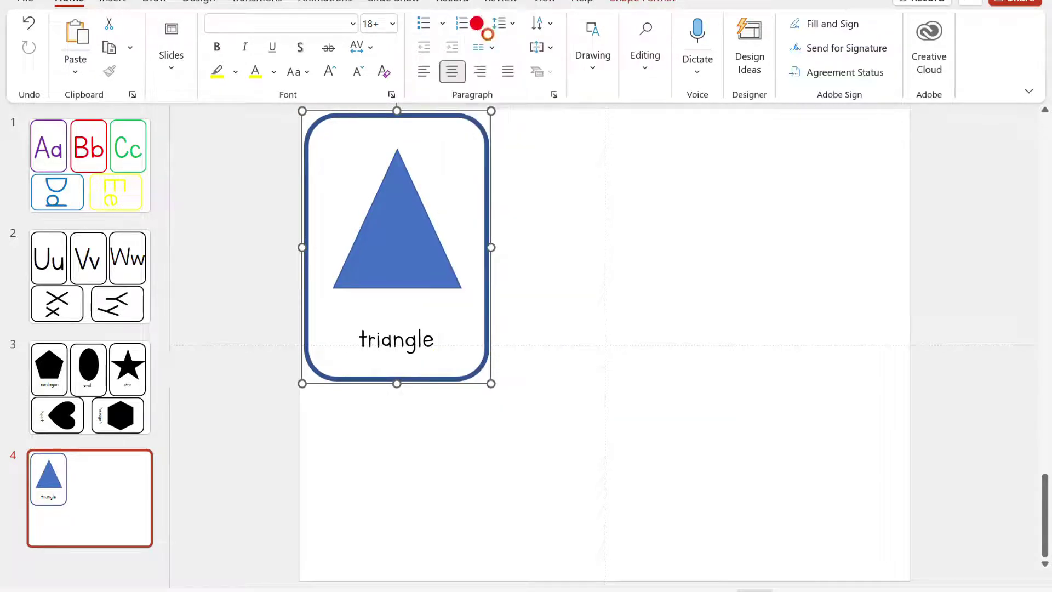
click(560, 213)
Paste two copies and line all three triangle cards up in a row across the slide.
right_click(559, 214)
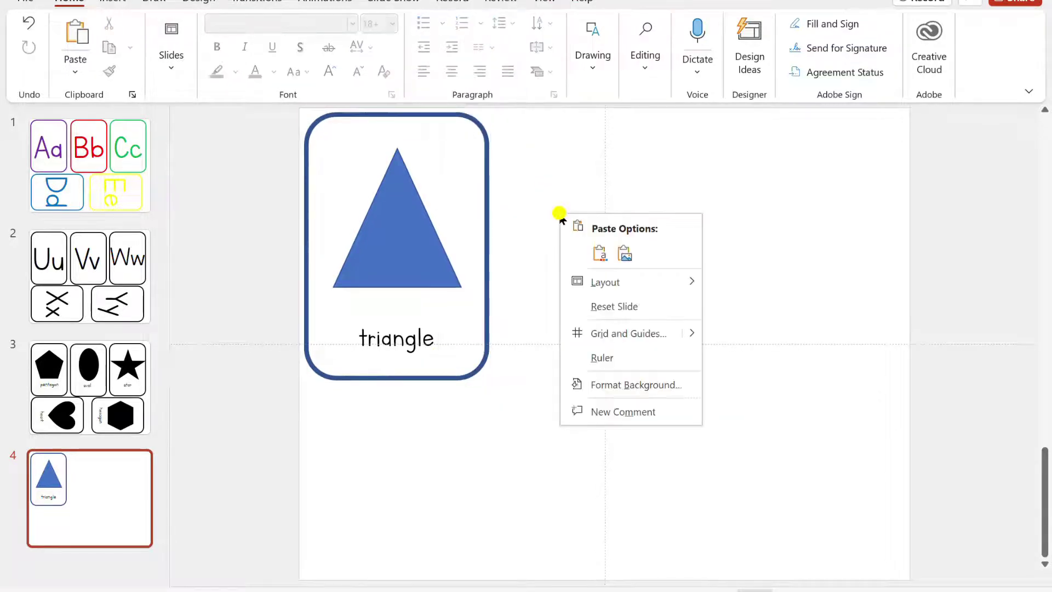
click(604, 246)
drag(439, 230, 629, 233)
right_click(628, 232)
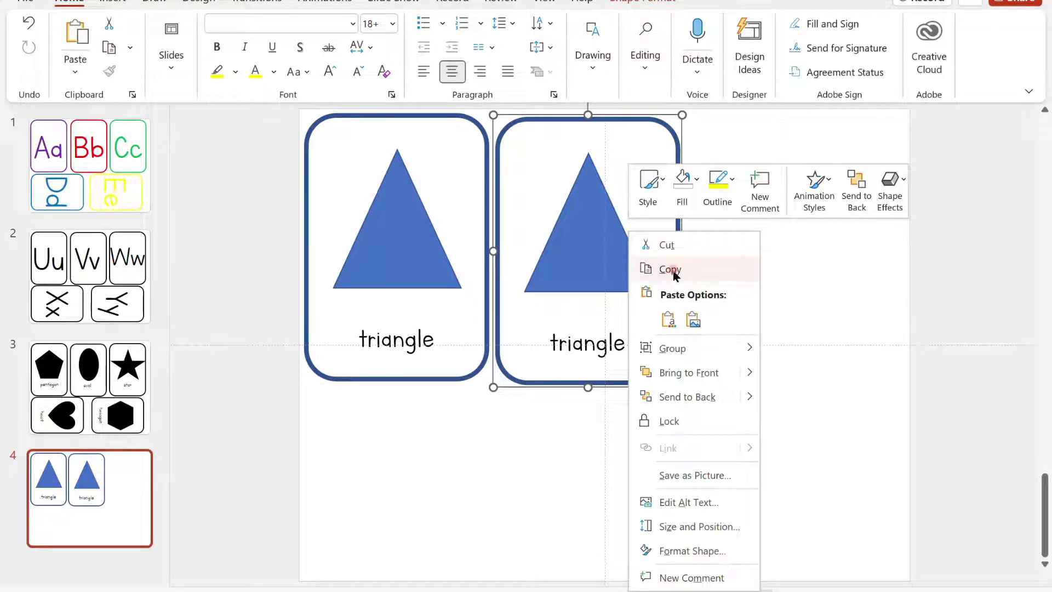
click(670, 317)
drag(446, 252, 823, 244)
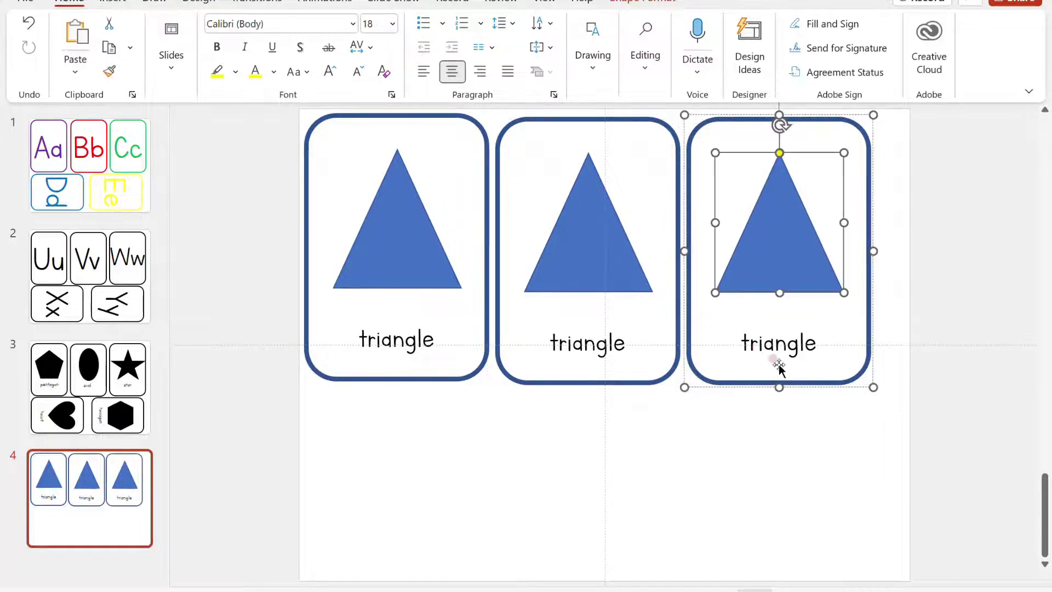
Delete the middle card, undo the deletion, and select the whole middle card group.
click(636, 569)
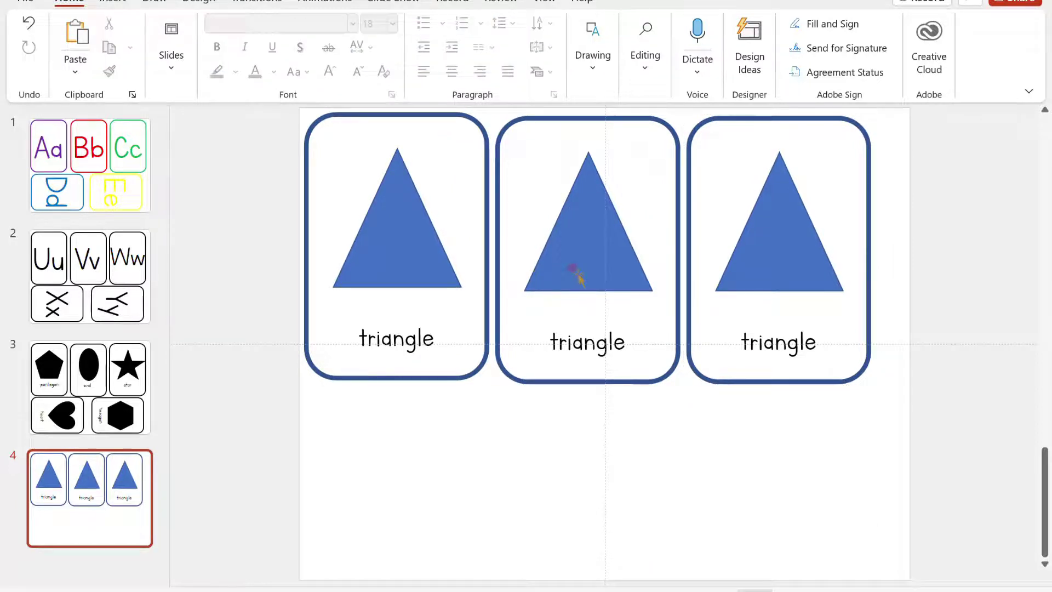
click(579, 275)
key(Delete)
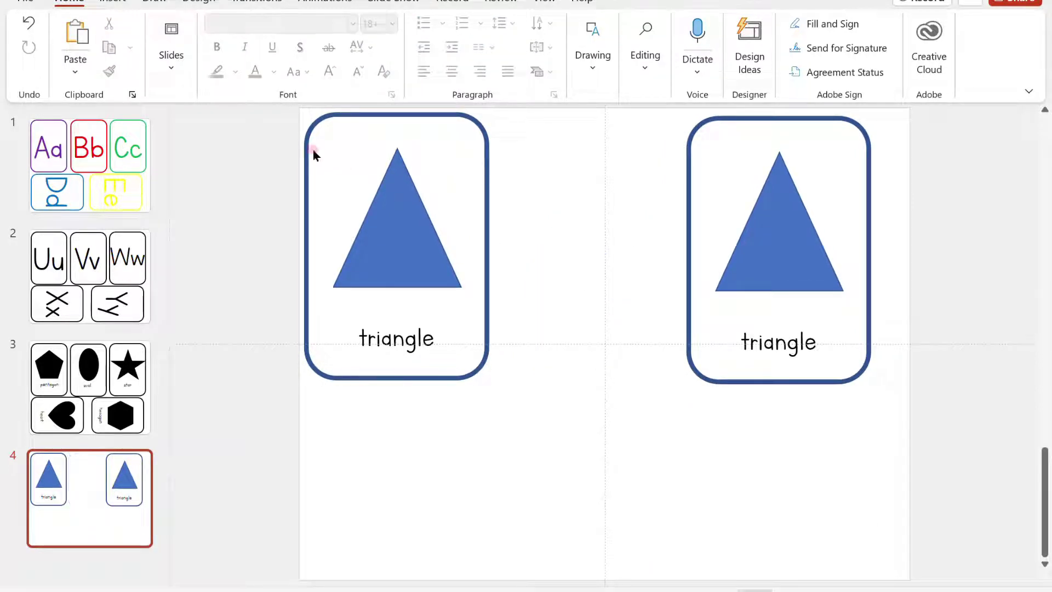
click(31, 23)
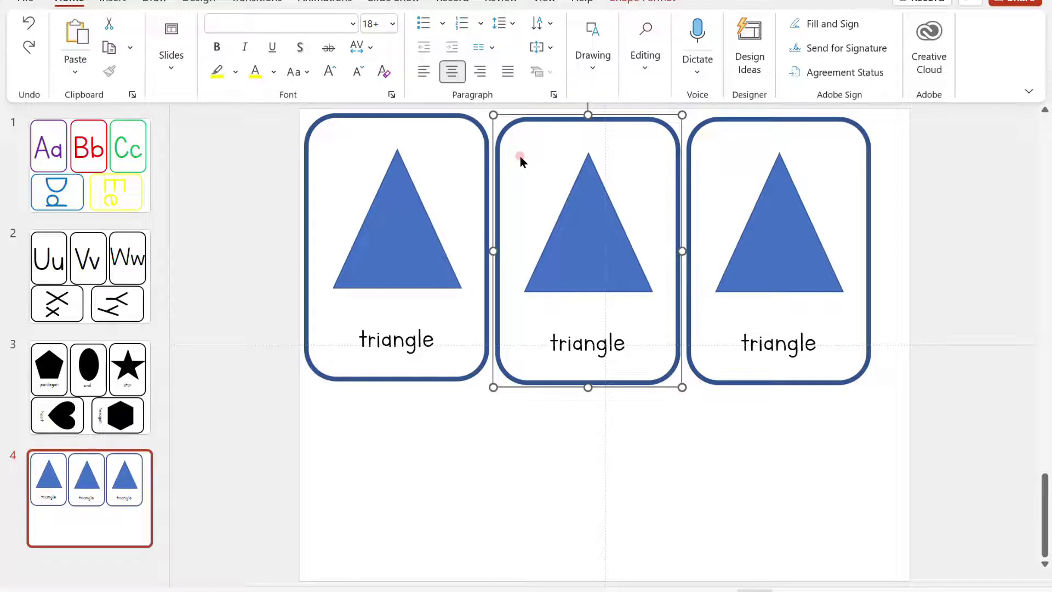
click(598, 206)
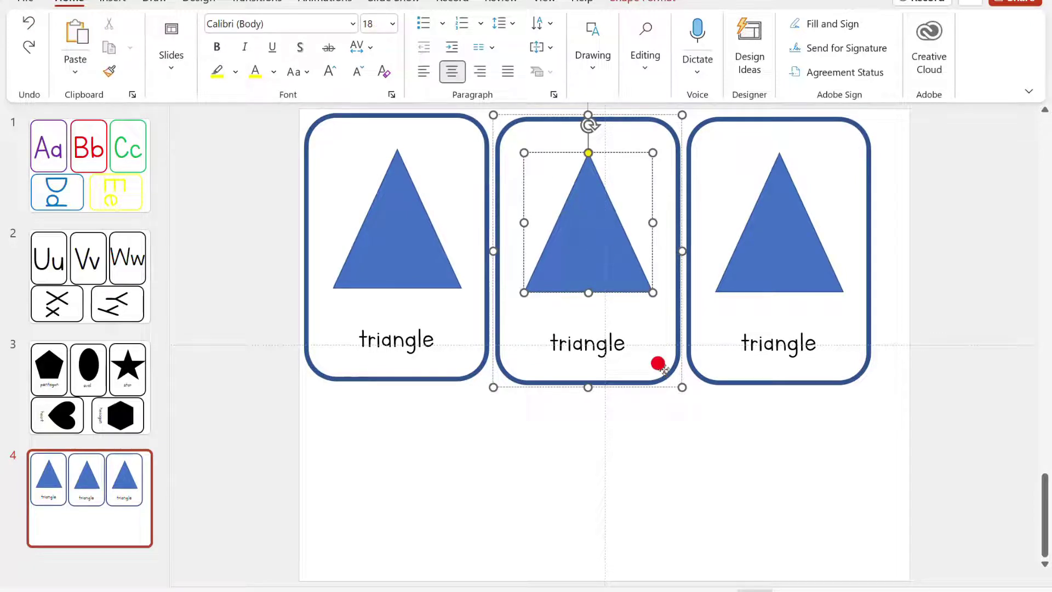
click(657, 364)
right_click(658, 363)
click(623, 376)
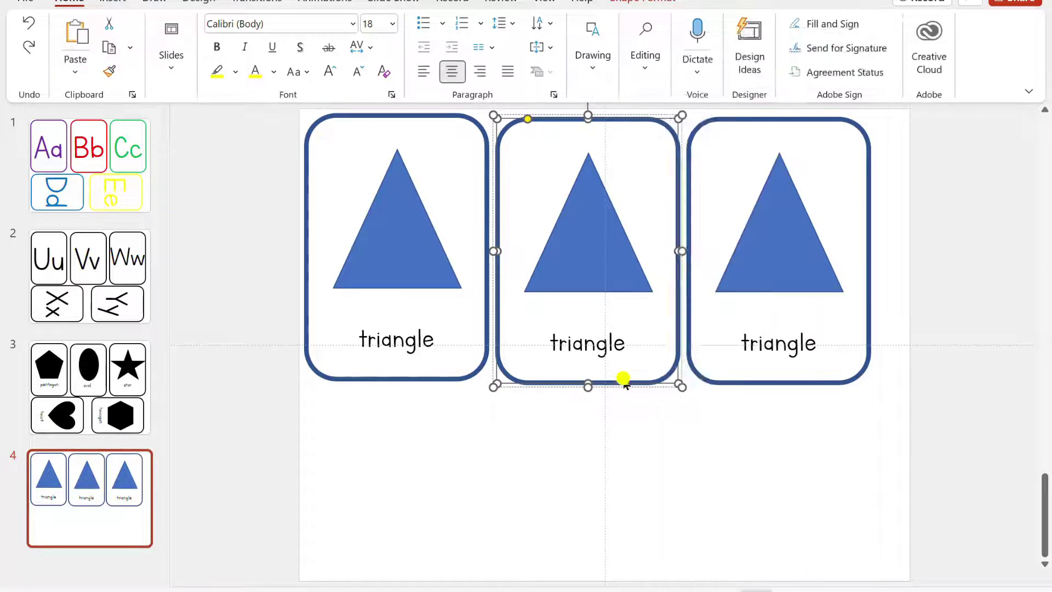
right_click(622, 377)
key(Escape)
click(608, 573)
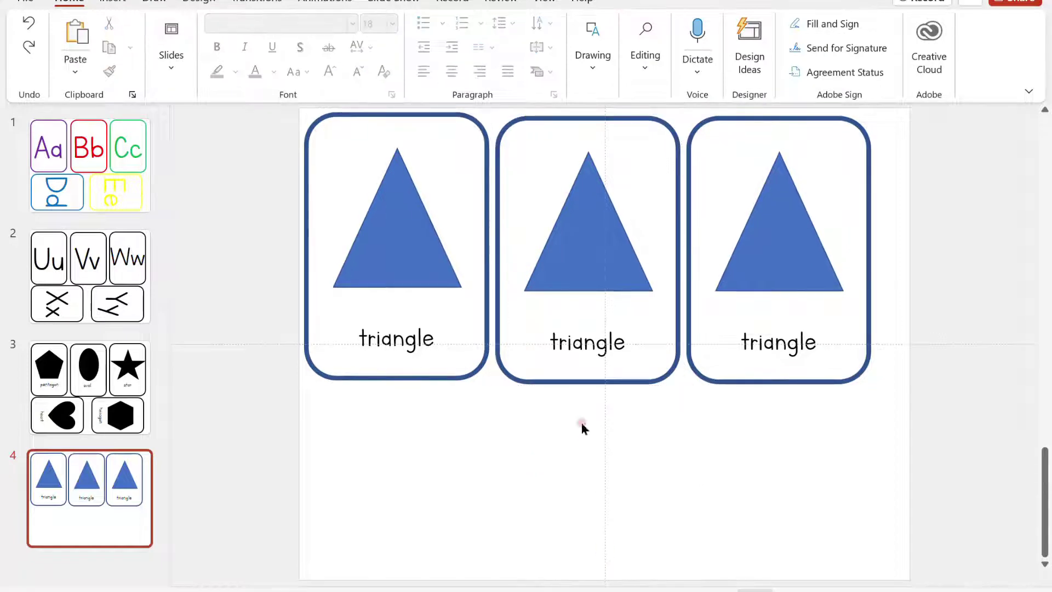
click(557, 367)
Ungroup the middle card and delete its triangle.
right_click(558, 369)
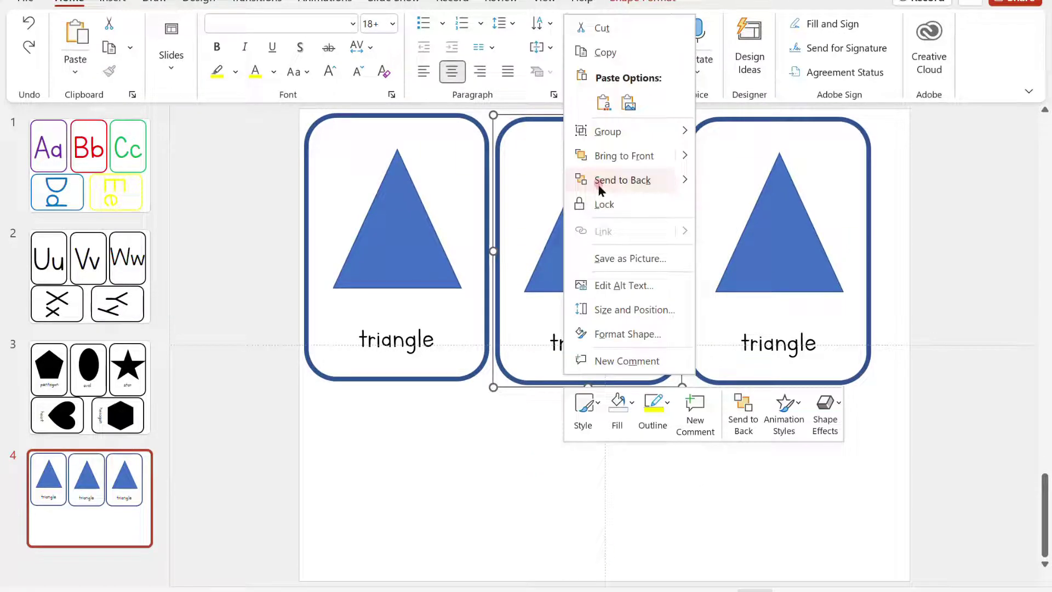
mouse_move(613, 133)
click(743, 186)
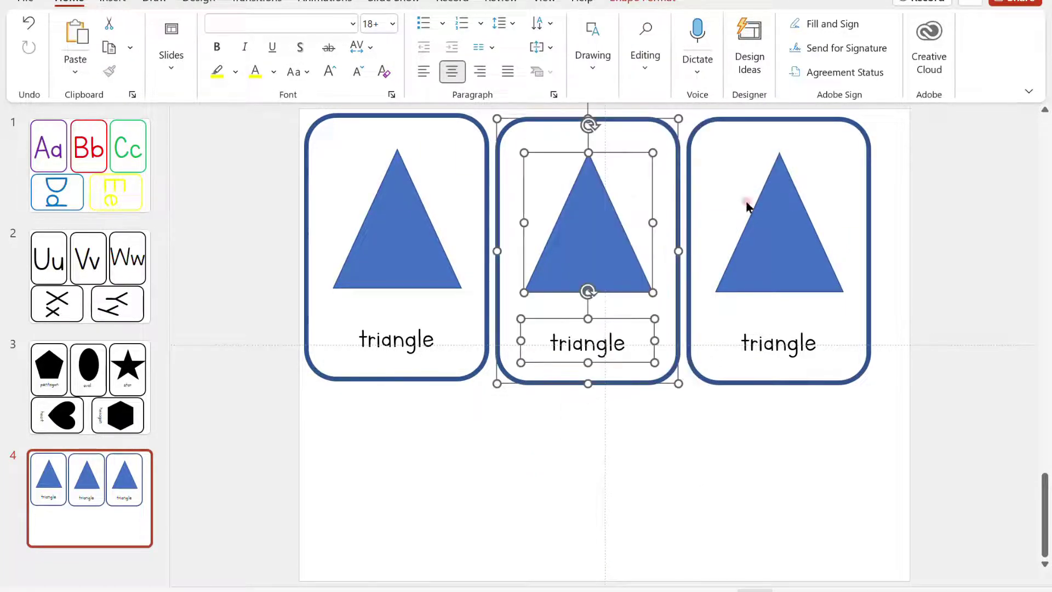
click(721, 486)
click(582, 246)
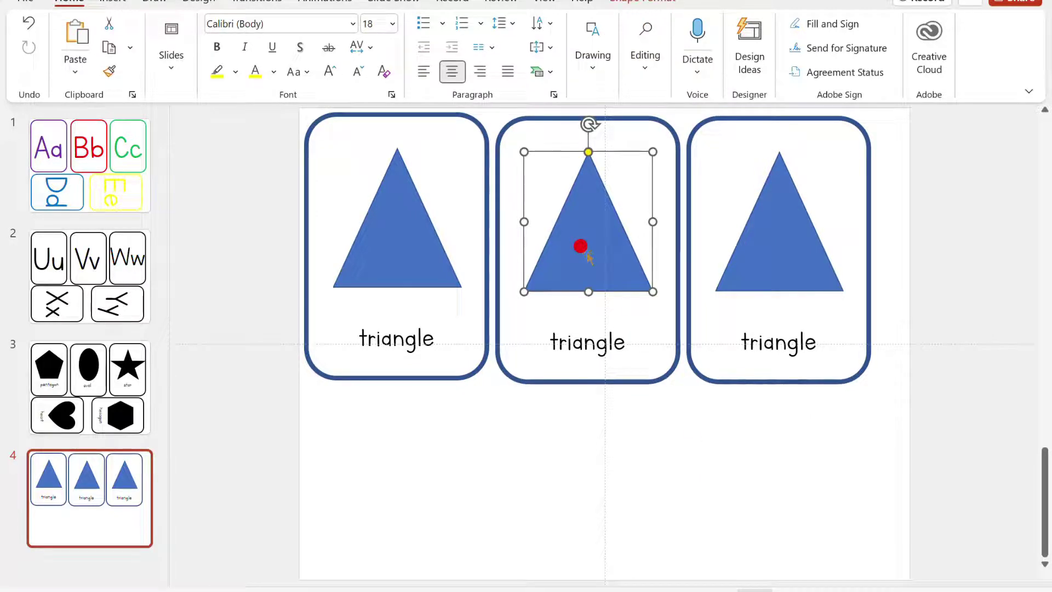
key(Delete)
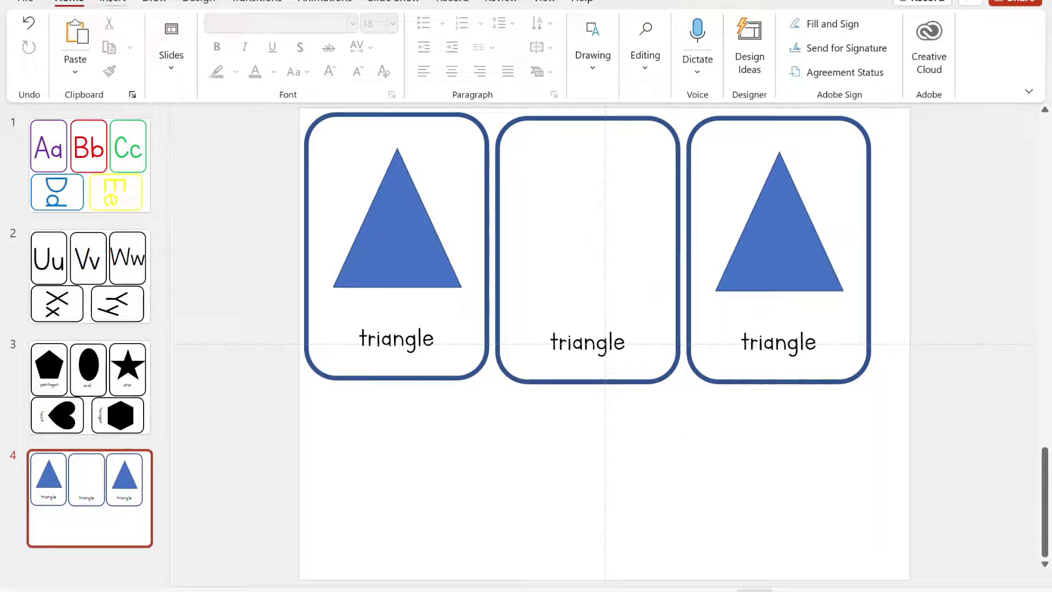
Draw an oval circle on the empty middle card.
click(113, 2)
click(340, 44)
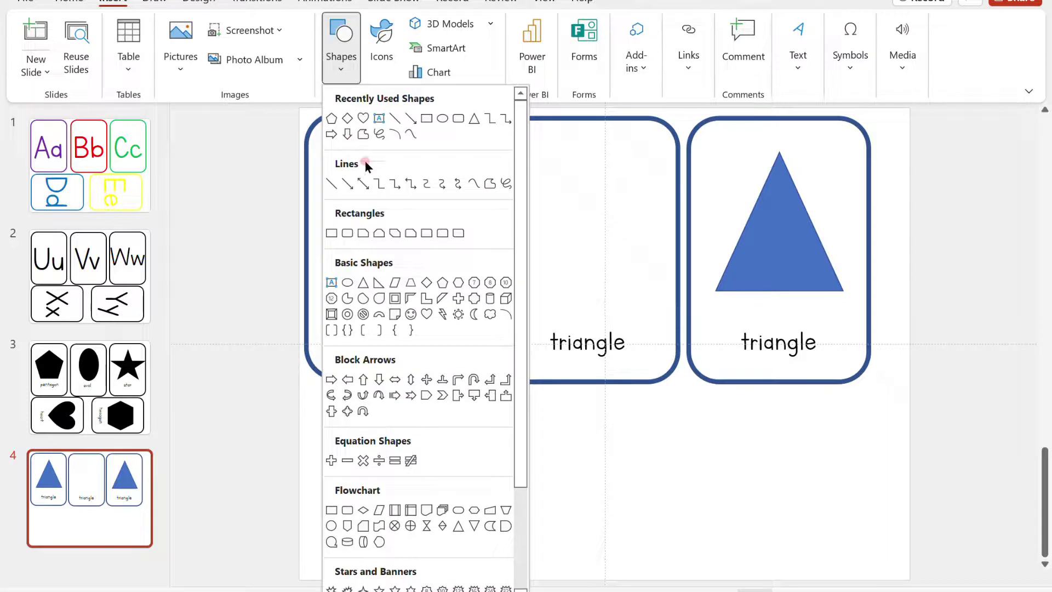
click(362, 282)
drag(578, 209, 668, 303)
right_click(668, 304)
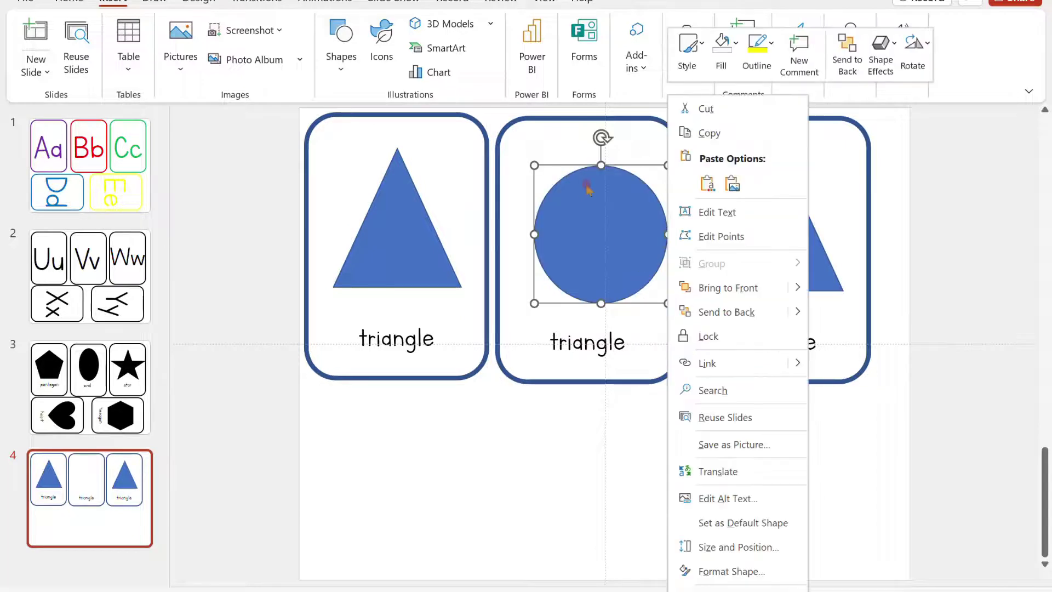
click(579, 208)
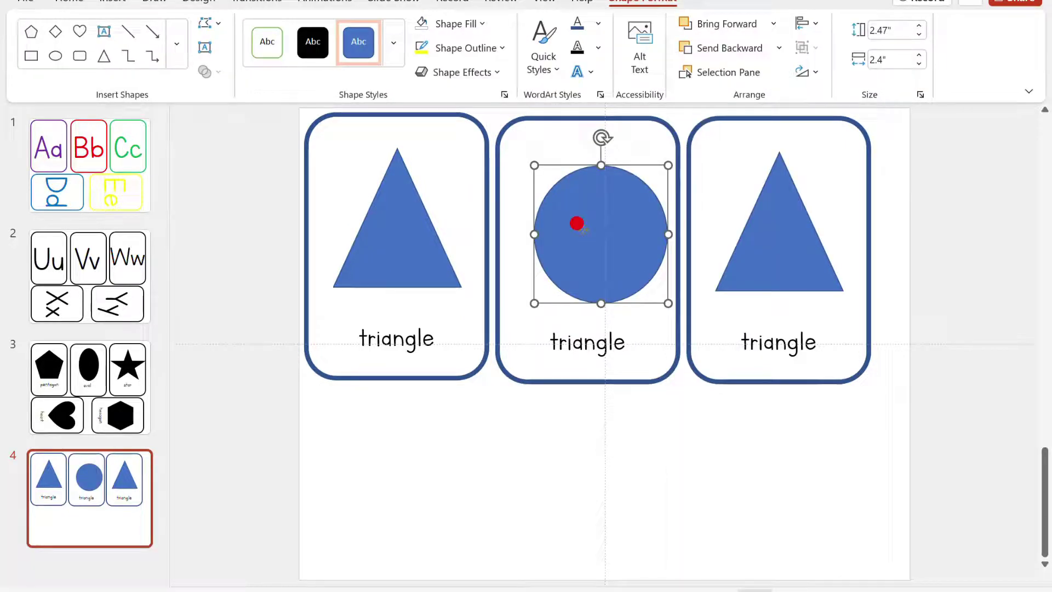
drag(577, 223, 566, 223)
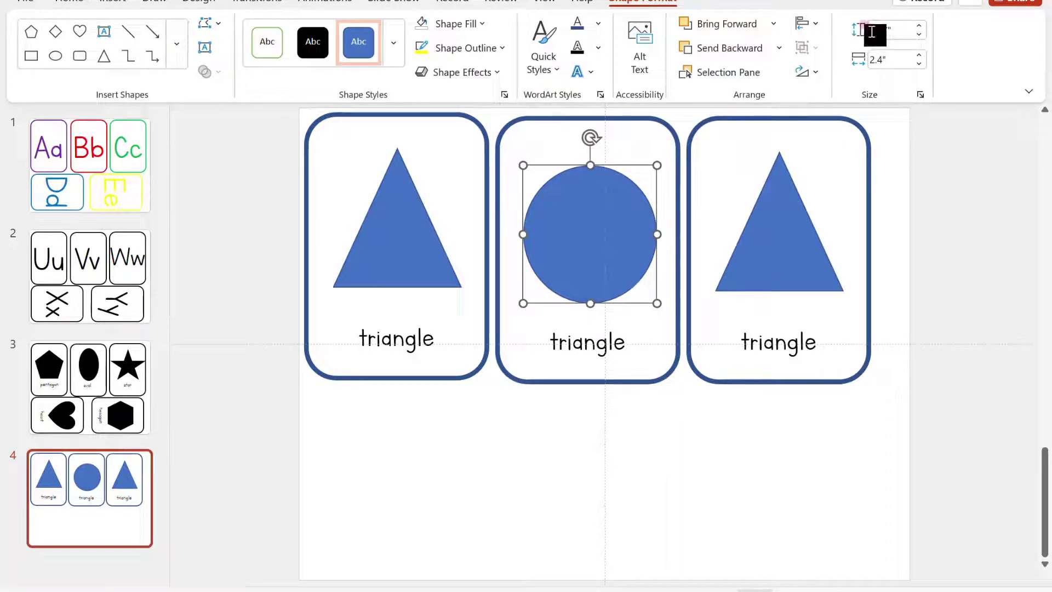
Size the circle to 2.5 inches high and wide, and nudge it into place.
click(872, 31)
text(2.5)
key(Return)
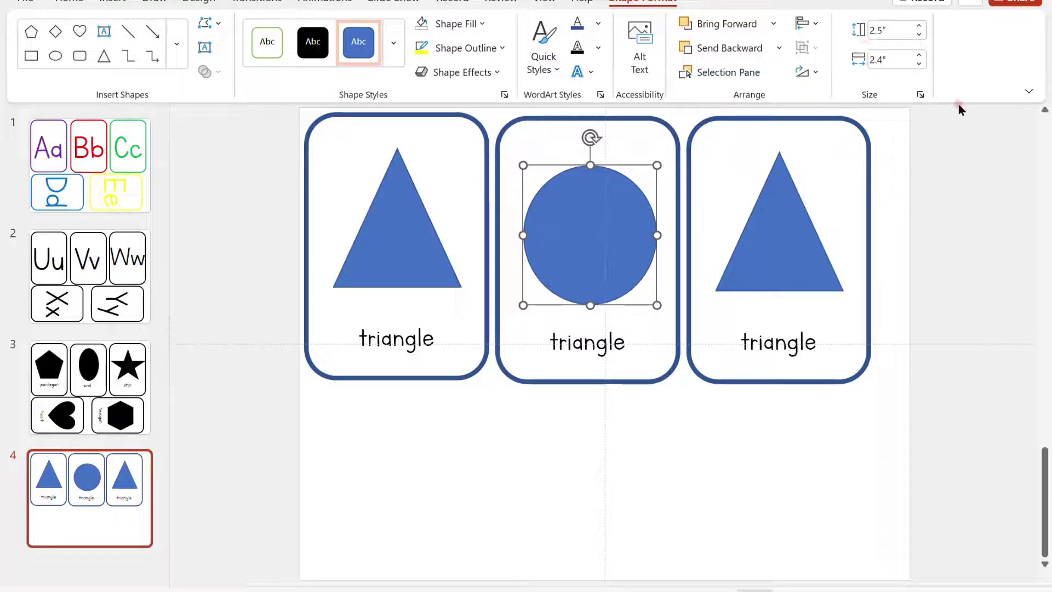
click(920, 55)
drag(606, 232, 604, 230)
click(596, 253)
Change the middle card's label from 'triangle' to 'circle'.
double_click(603, 336)
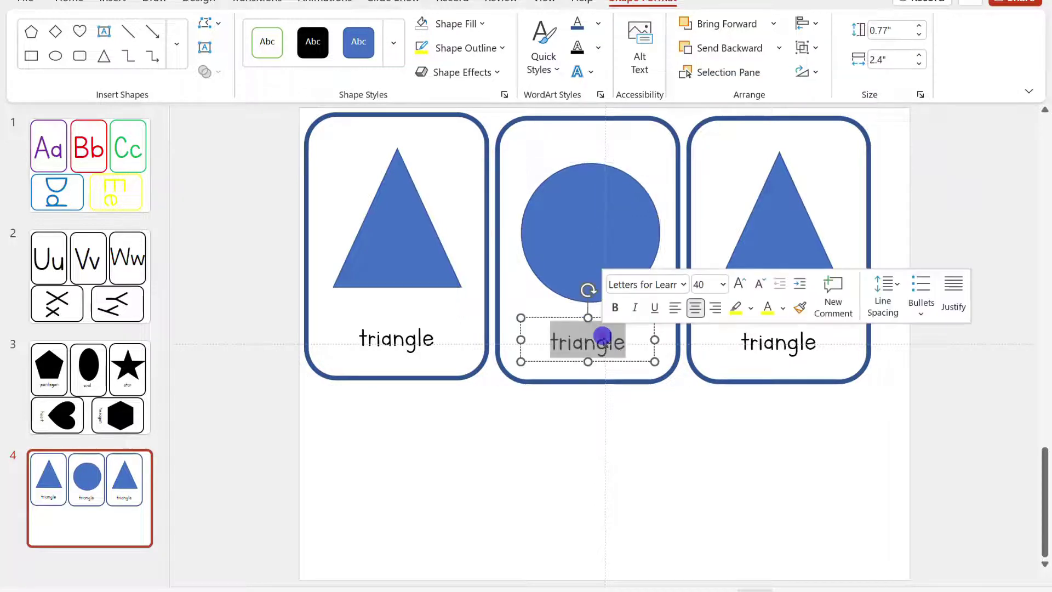
text(circle)
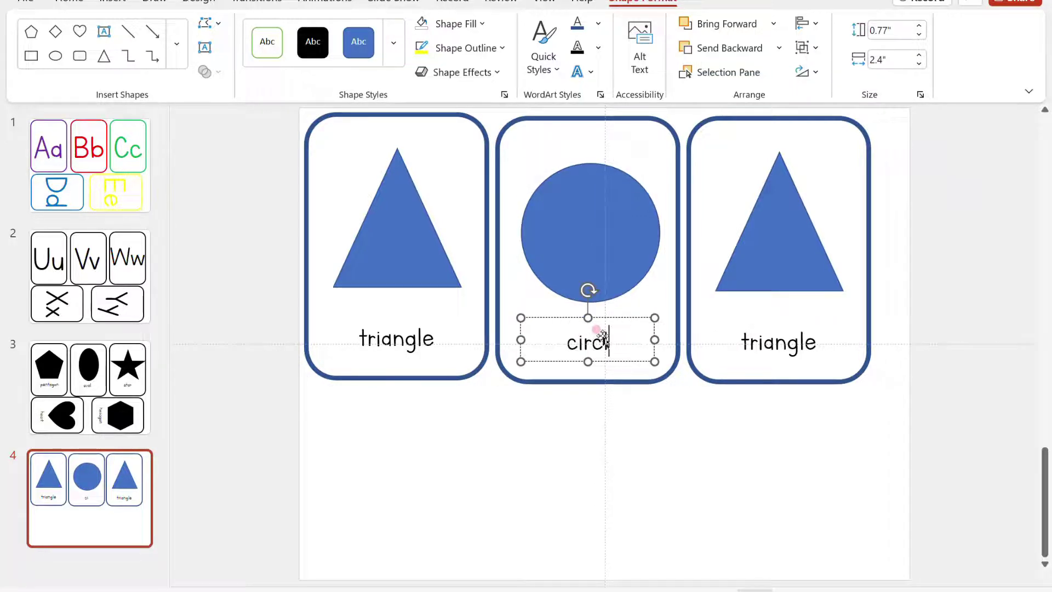
click(789, 257)
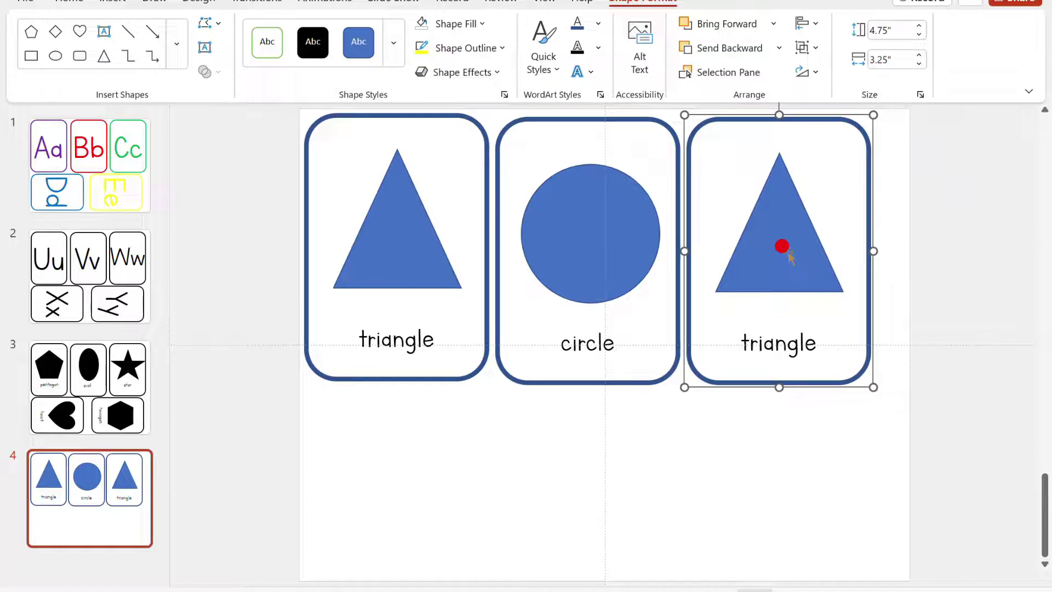
Delete the triangle from the third card.
right_click(782, 247)
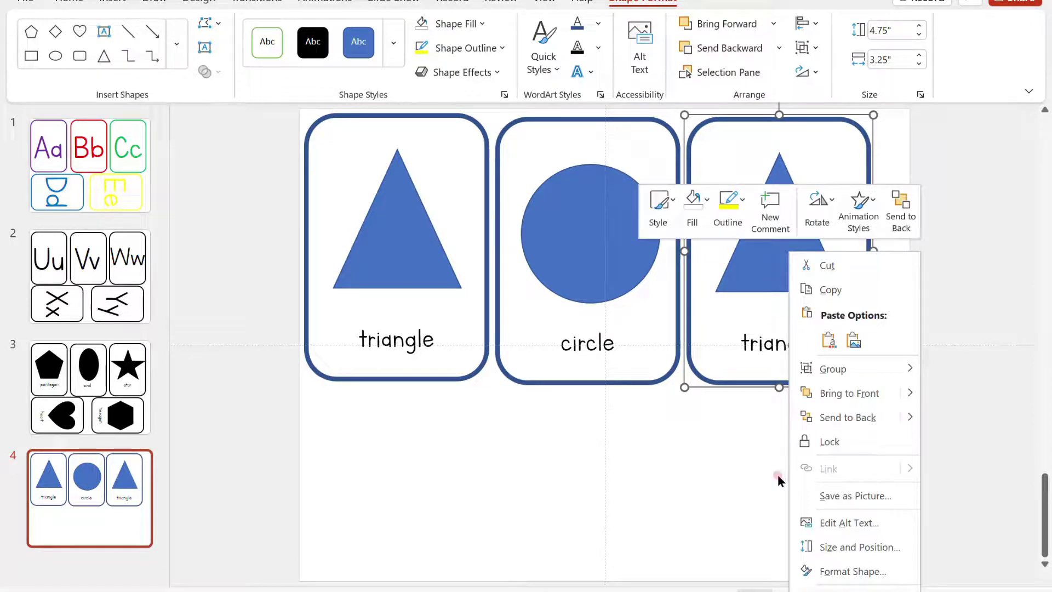
click(775, 254)
click(762, 227)
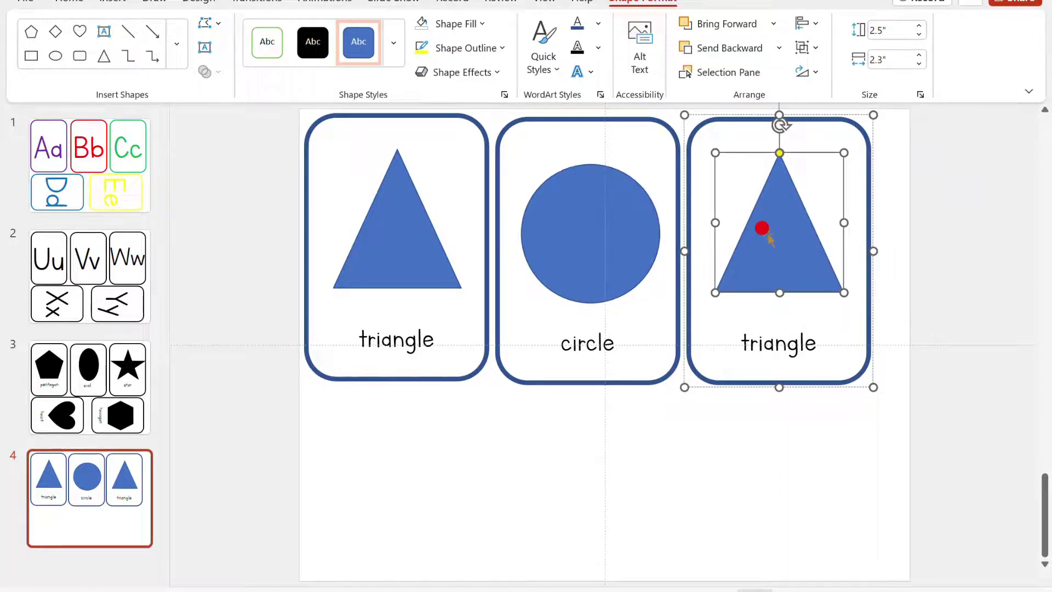
key(Delete)
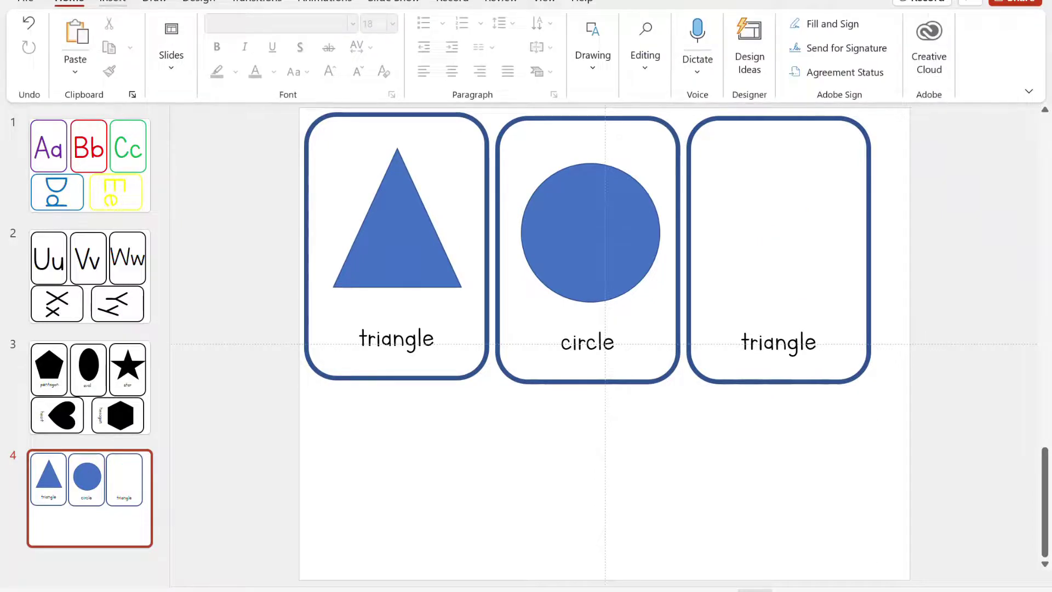
Draw a heart shape in the third card, widen it to 2.5 inches, and move it up.
click(112, 2)
click(342, 57)
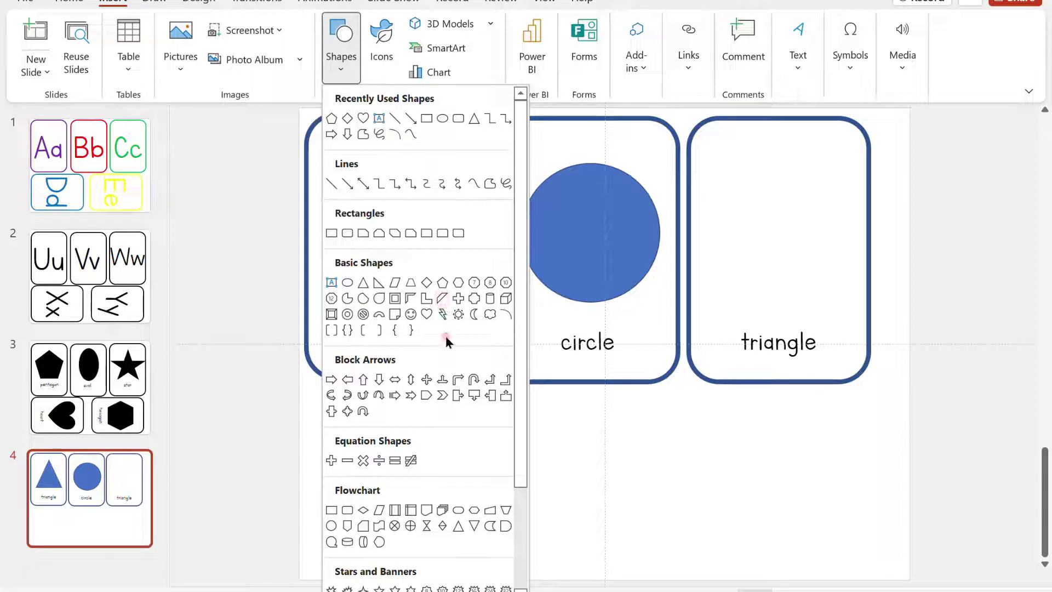
click(427, 314)
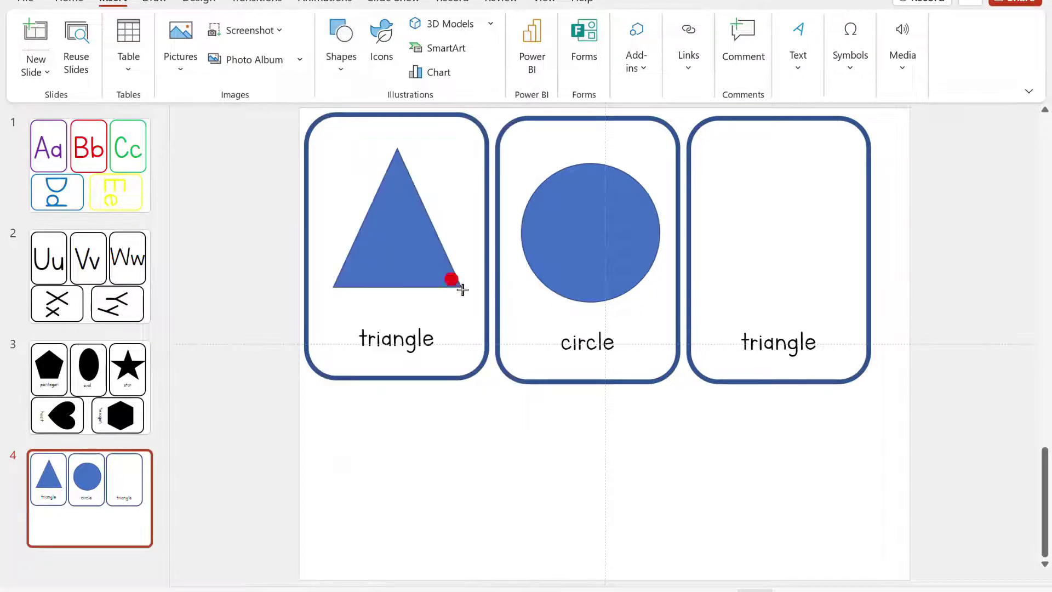
drag(721, 189, 846, 338)
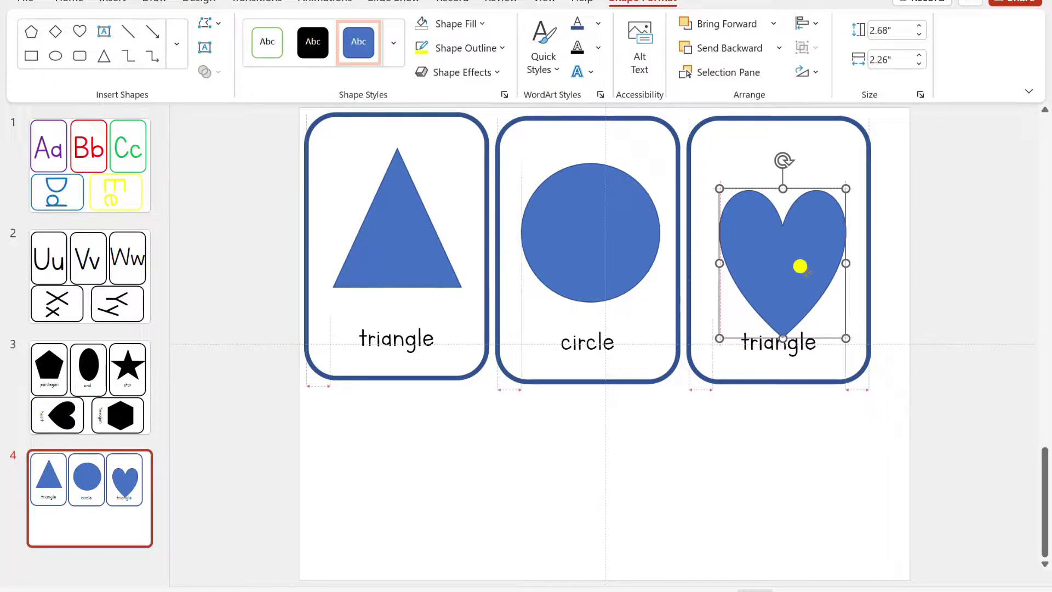
drag(802, 265, 796, 235)
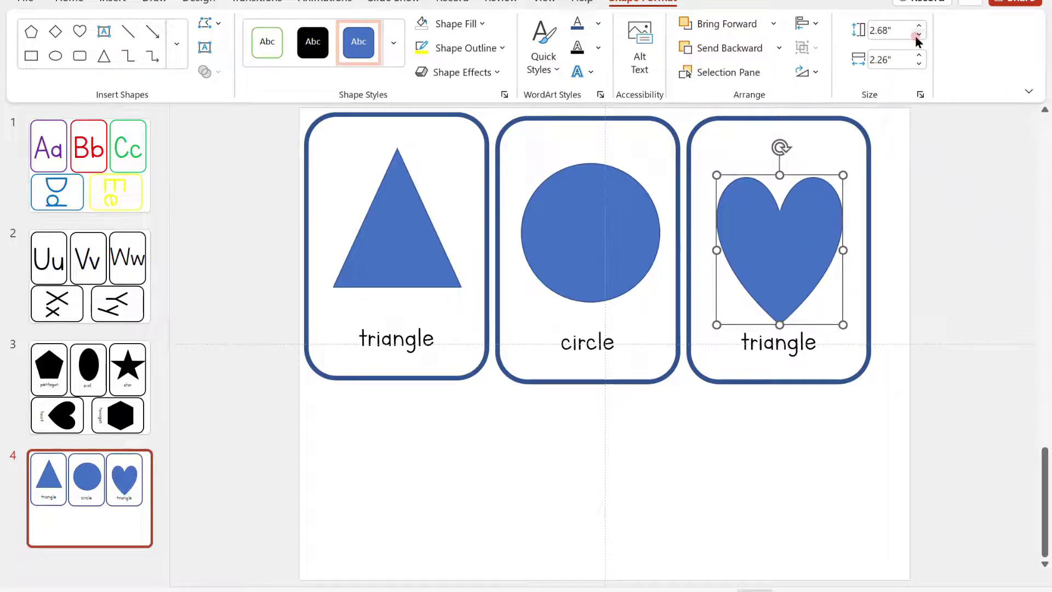
click(919, 56)
click(919, 56)
click(919, 56)
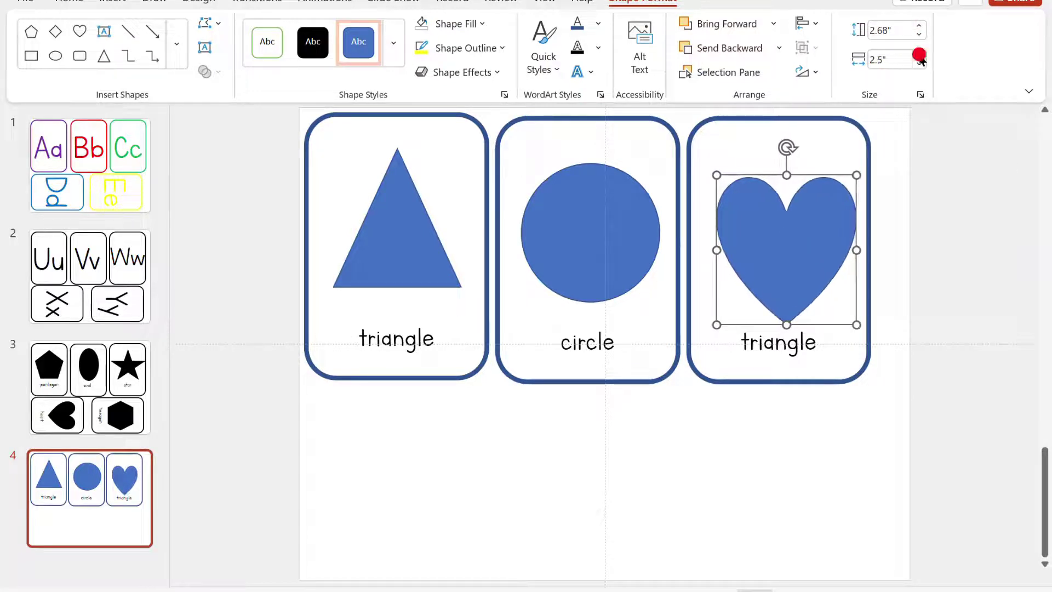
drag(777, 237, 778, 229)
Change the third card's label from 'triangle' to 'heart'.
double_click(756, 346)
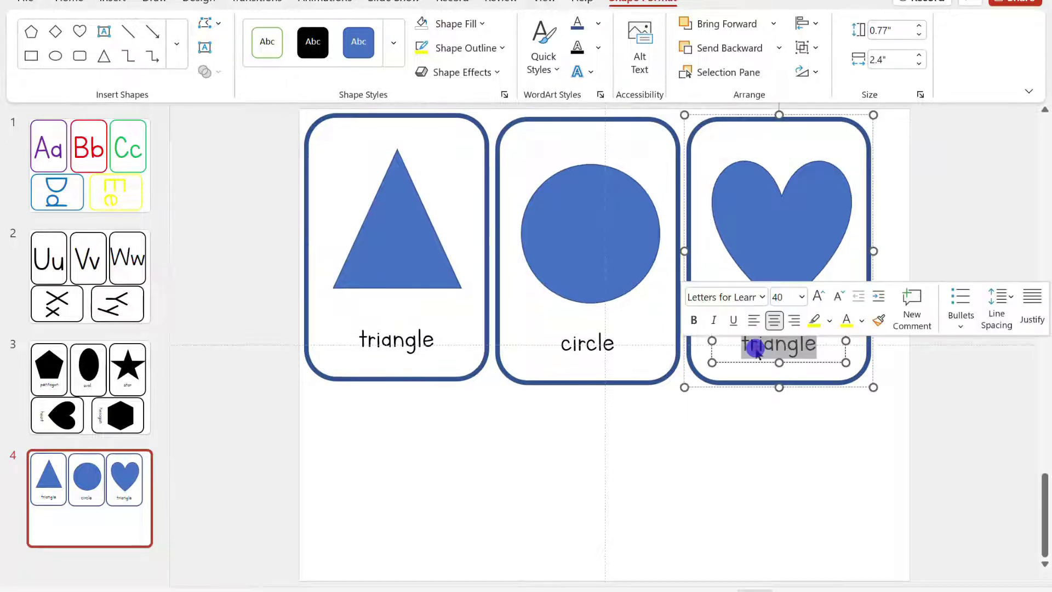
text(hea)
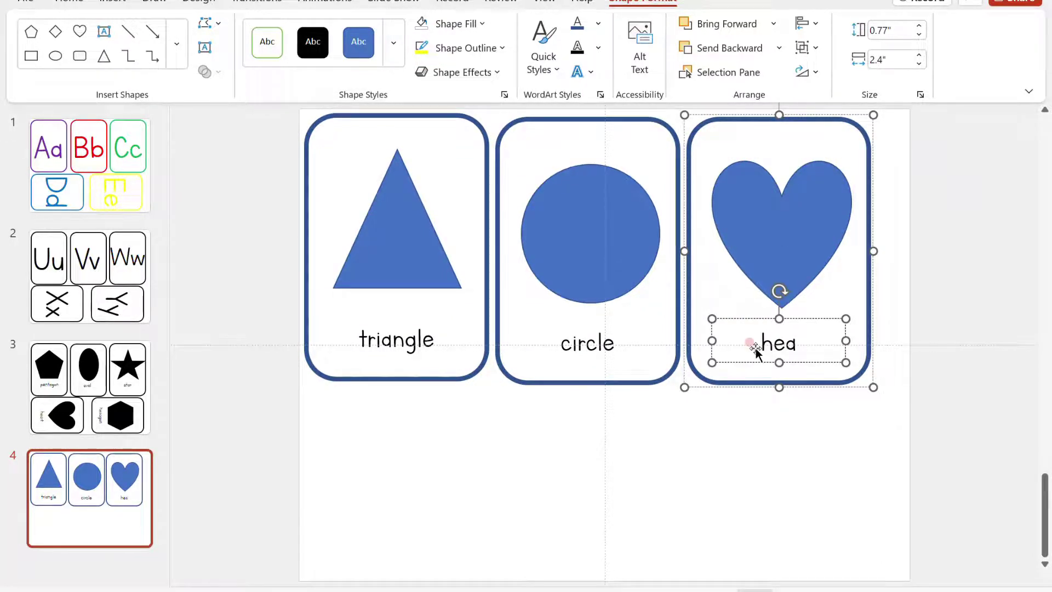
text(rt)
click(785, 455)
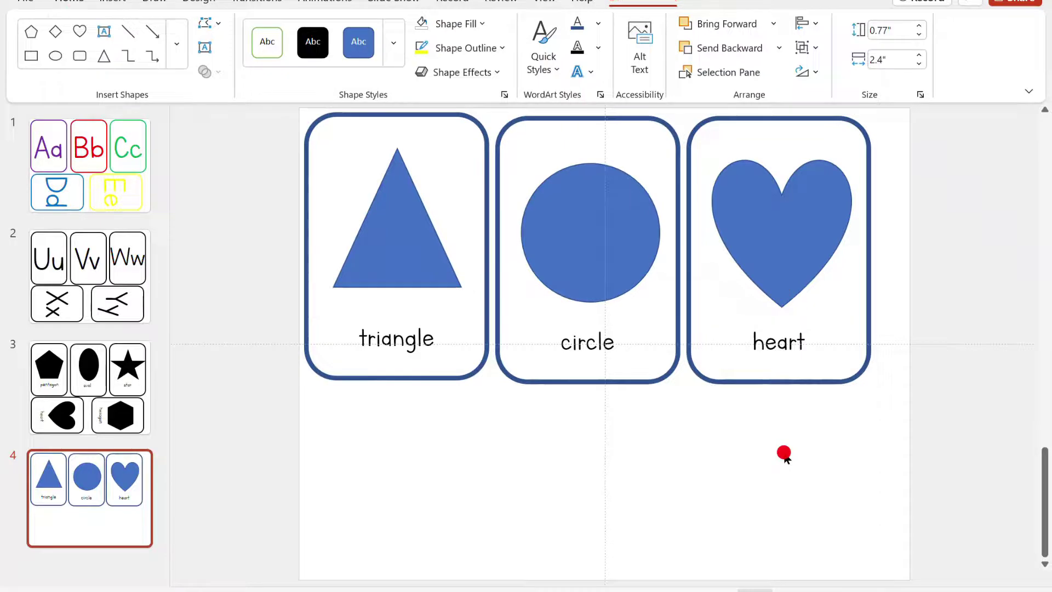
click(408, 199)
Paste a triangle card copy below the original and rotate it 90° clockwise.
click(394, 217)
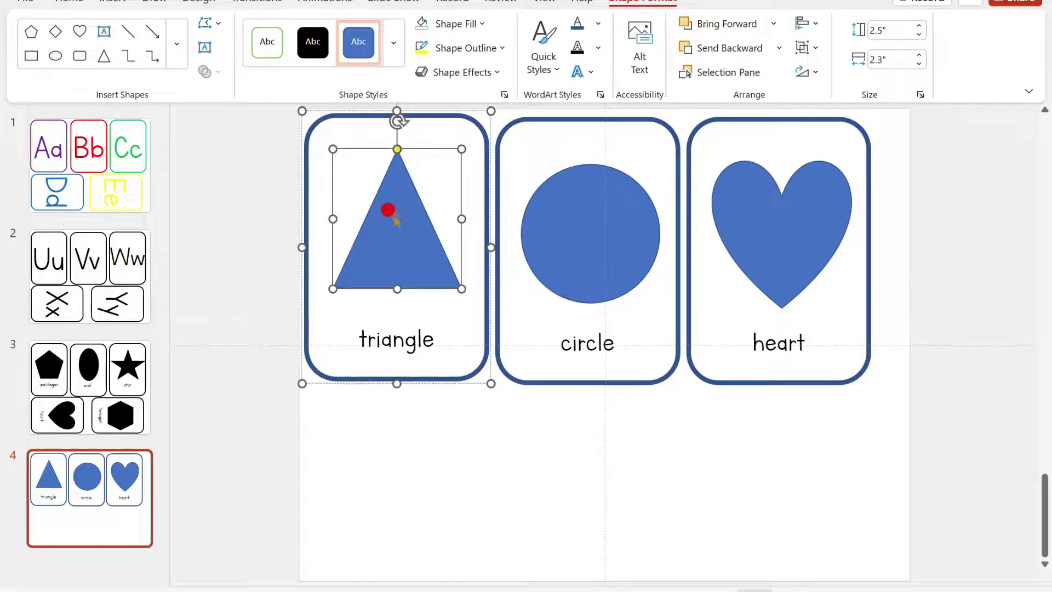
click(548, 425)
right_click(415, 453)
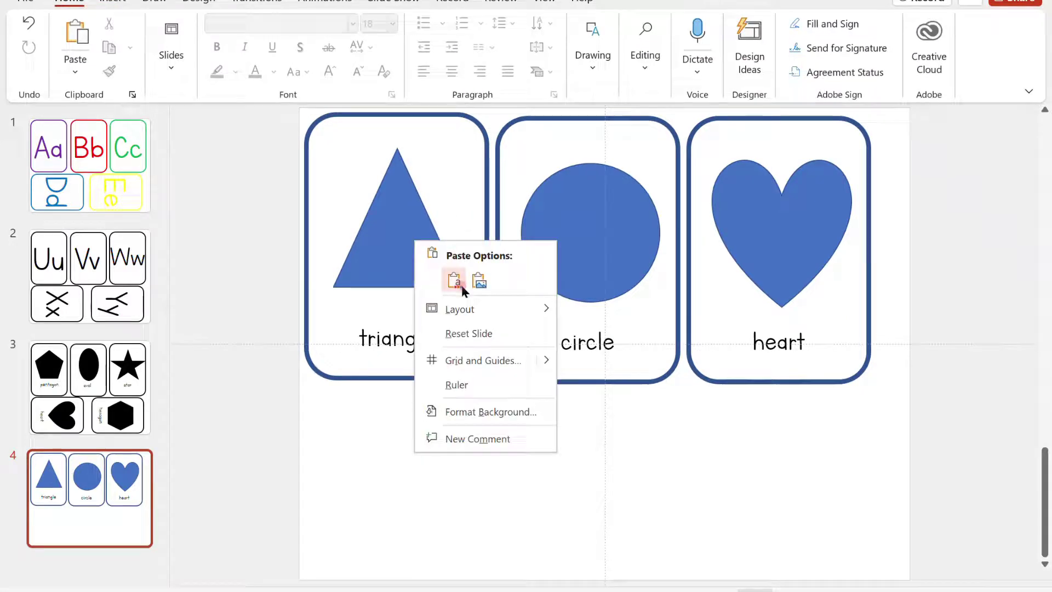
click(454, 281)
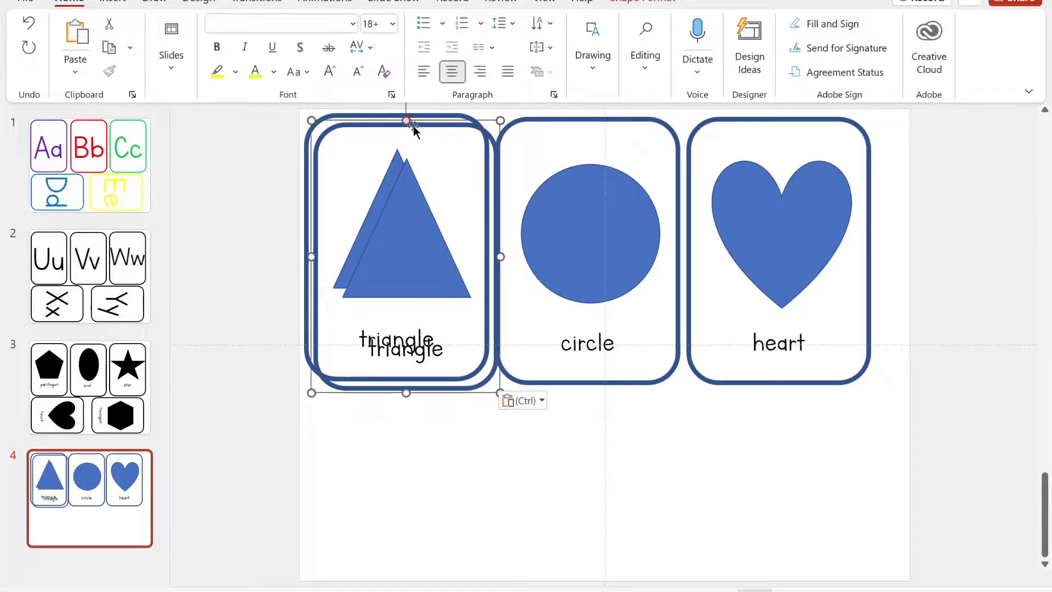
drag(428, 130, 444, 308)
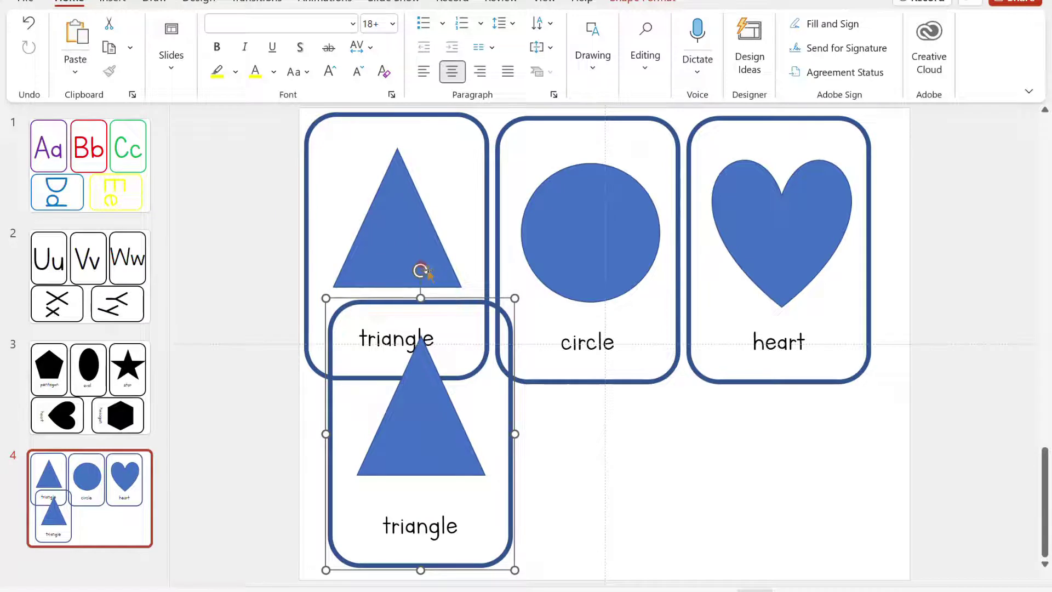
mouse_move(423, 271)
mouse_down()
mouse_move(540, 394)
mouse_move(483, 351)
mouse_move(431, 265)
mouse_up()
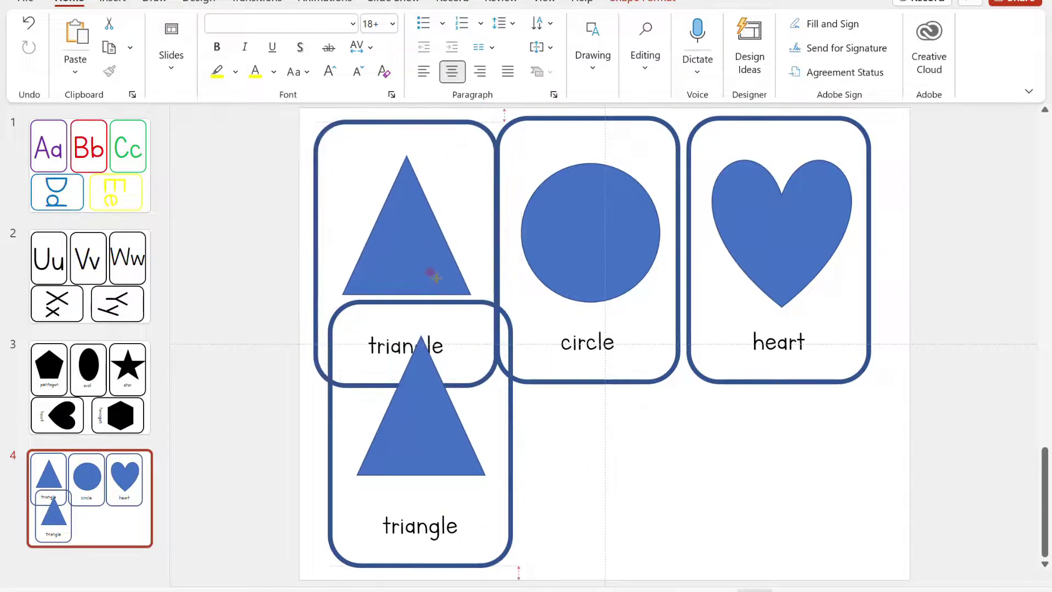
drag(436, 278, 425, 273)
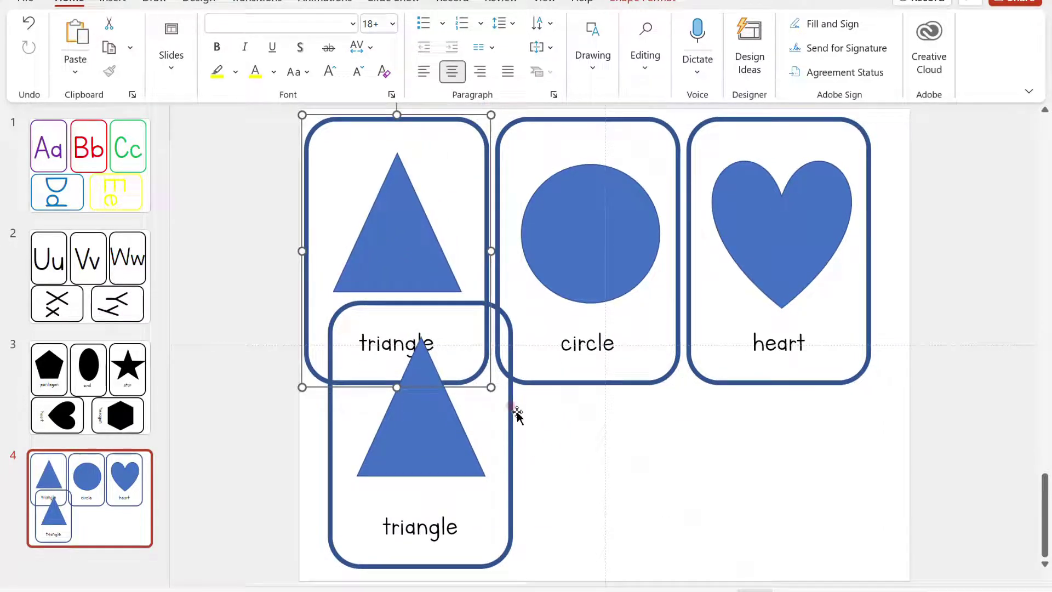
click(517, 443)
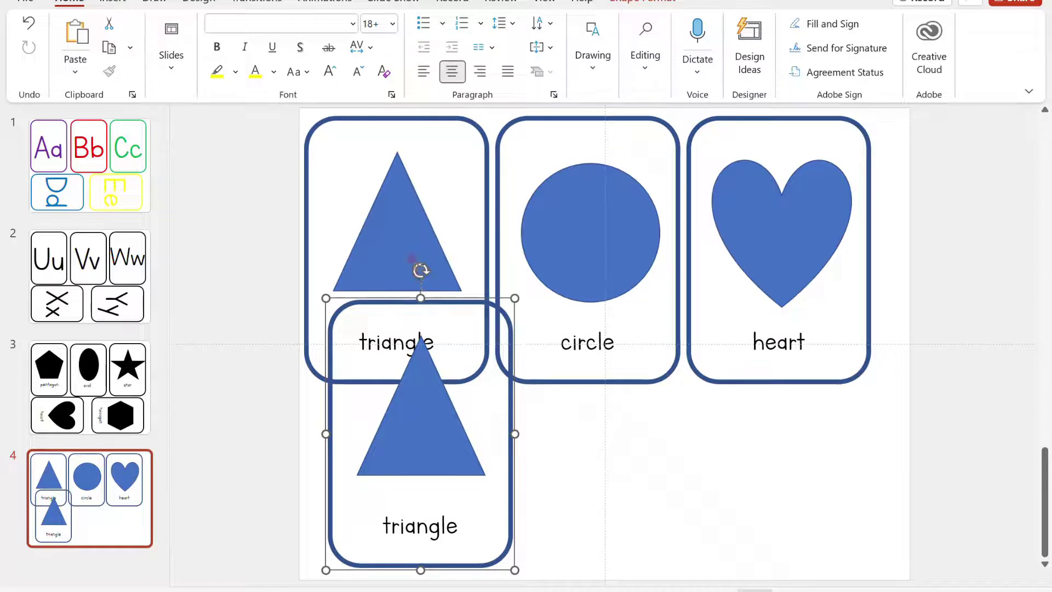
drag(420, 271, 461, 463)
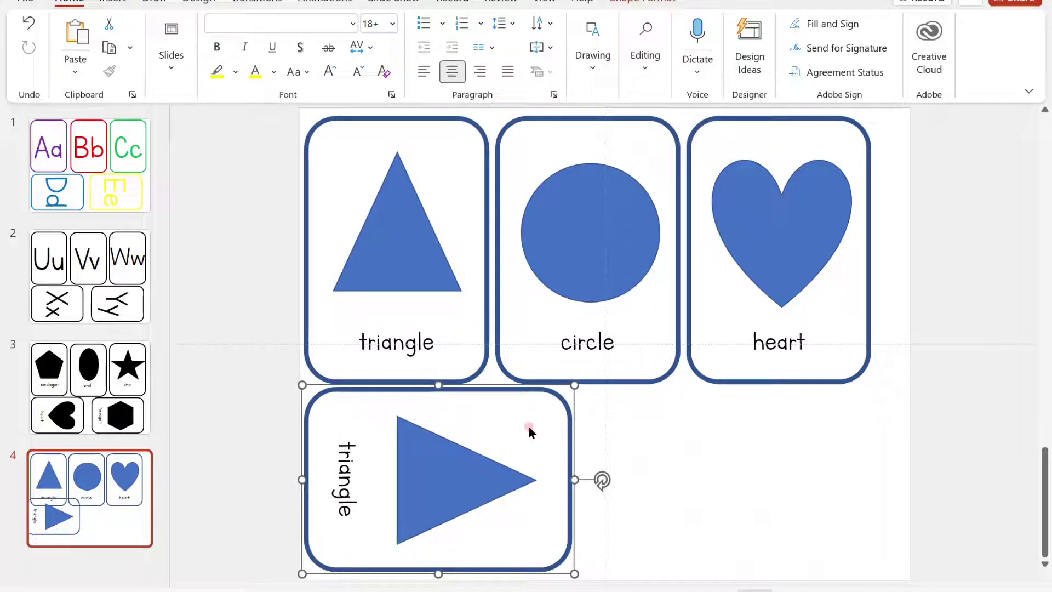
Paste a second copy, turn it 90°, and place it beside the first in the bottom row.
click(545, 454)
right_click(546, 454)
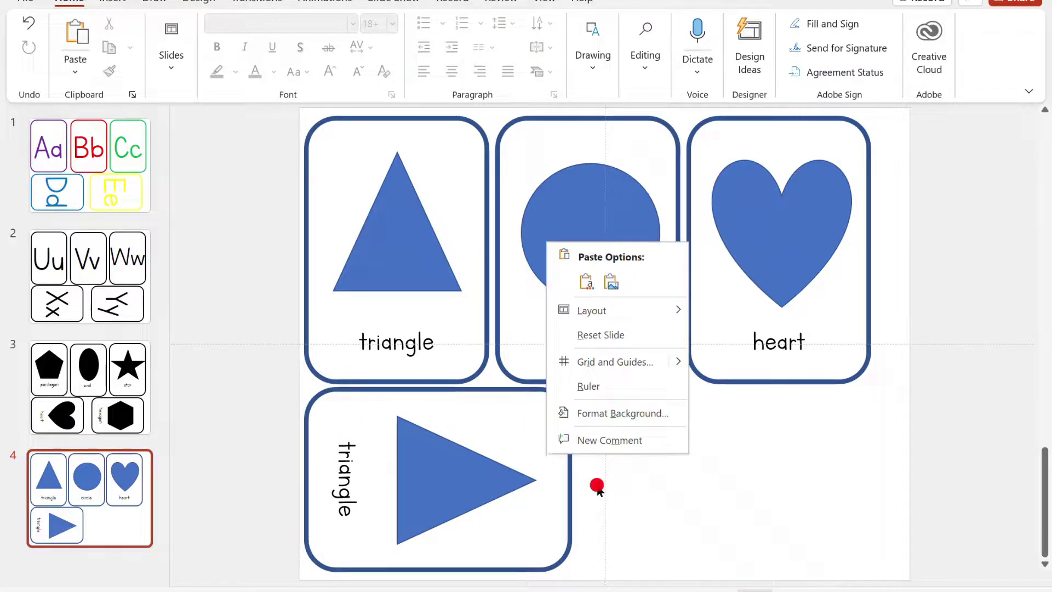
click(598, 488)
right_click(640, 469)
click(687, 294)
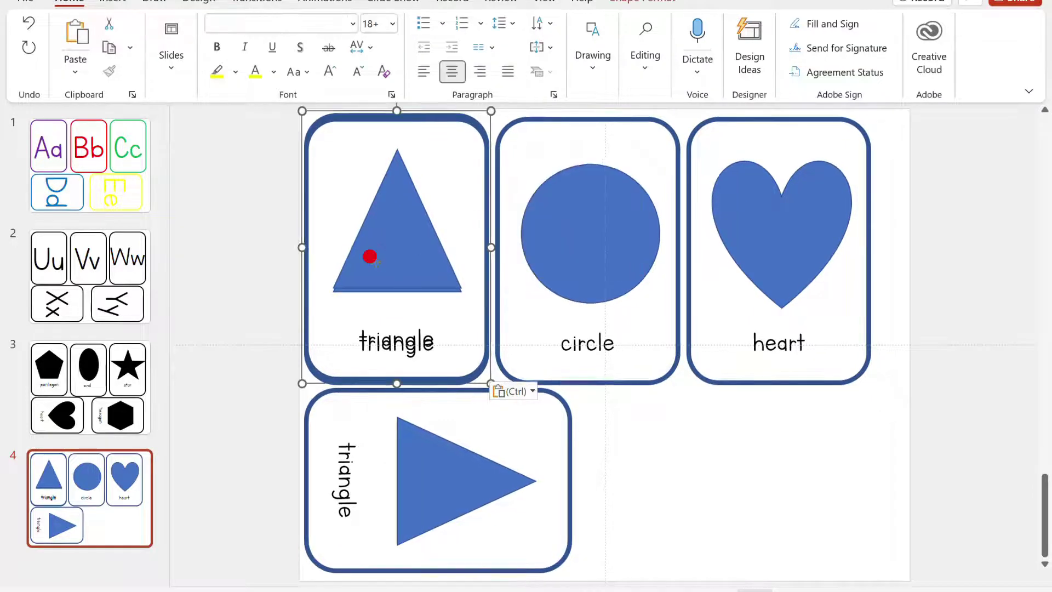
drag(369, 253, 599, 428)
right_click(599, 429)
click(608, 399)
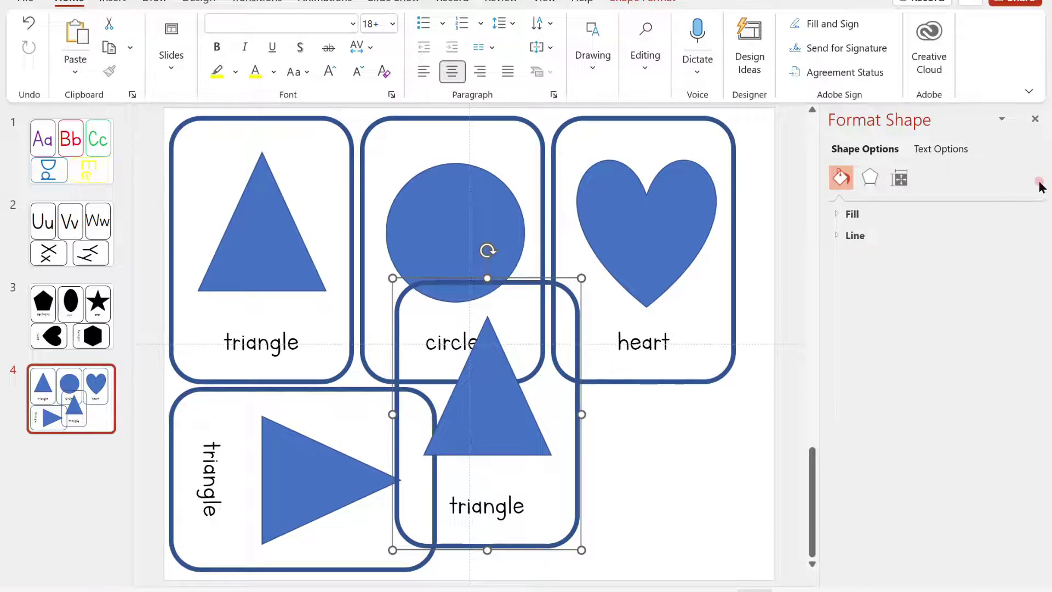
click(1036, 119)
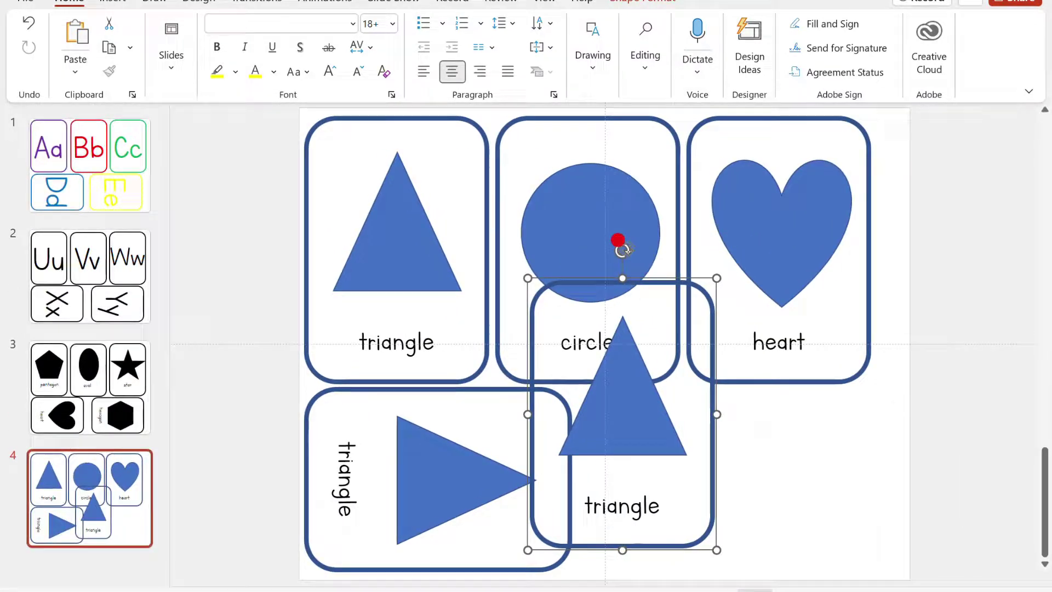
drag(623, 250, 746, 419)
drag(677, 416, 770, 479)
click(1004, 397)
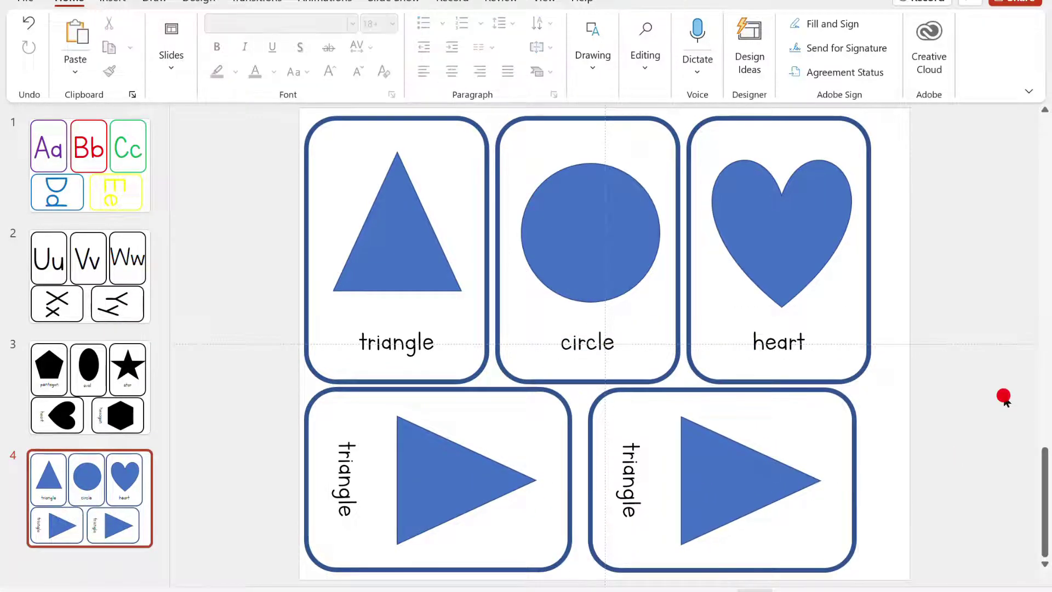
click(739, 512)
Delete the blue triangle and insert the Triangle Color picture from the Shapes folder.
click(733, 493)
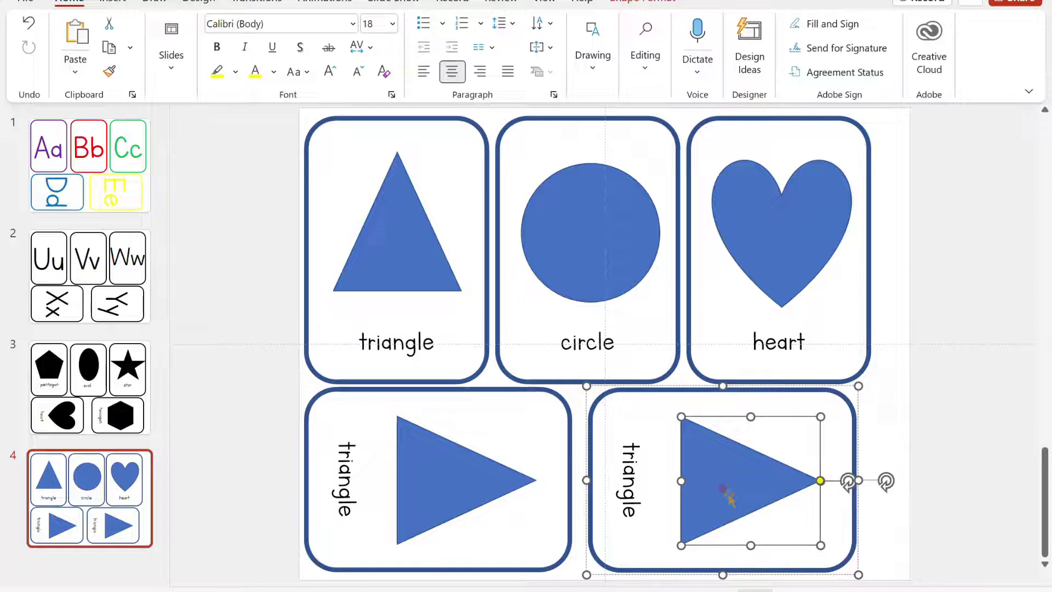
key(Delete)
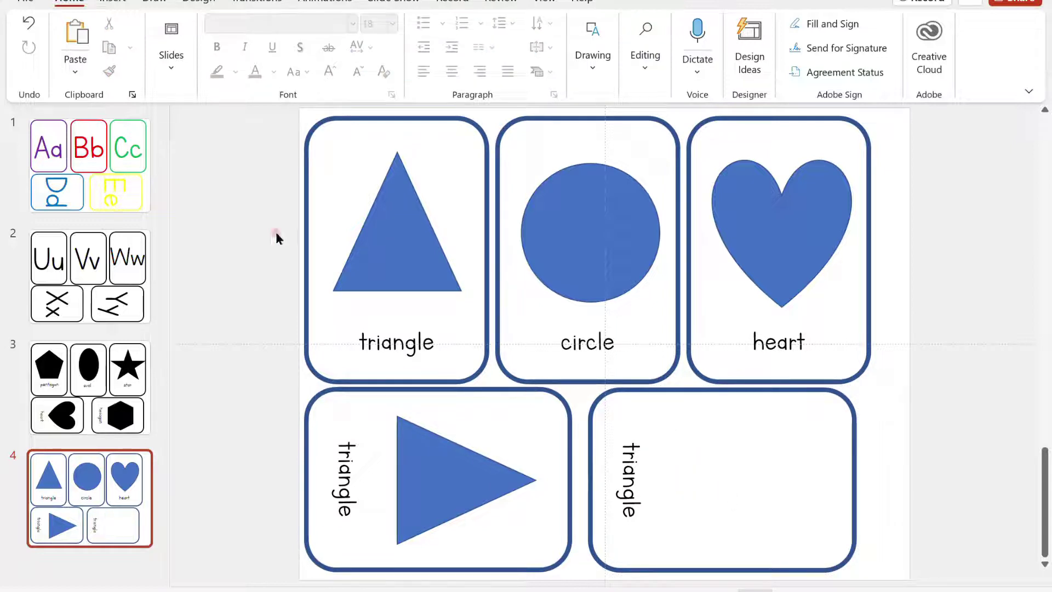
click(104, 2)
click(181, 41)
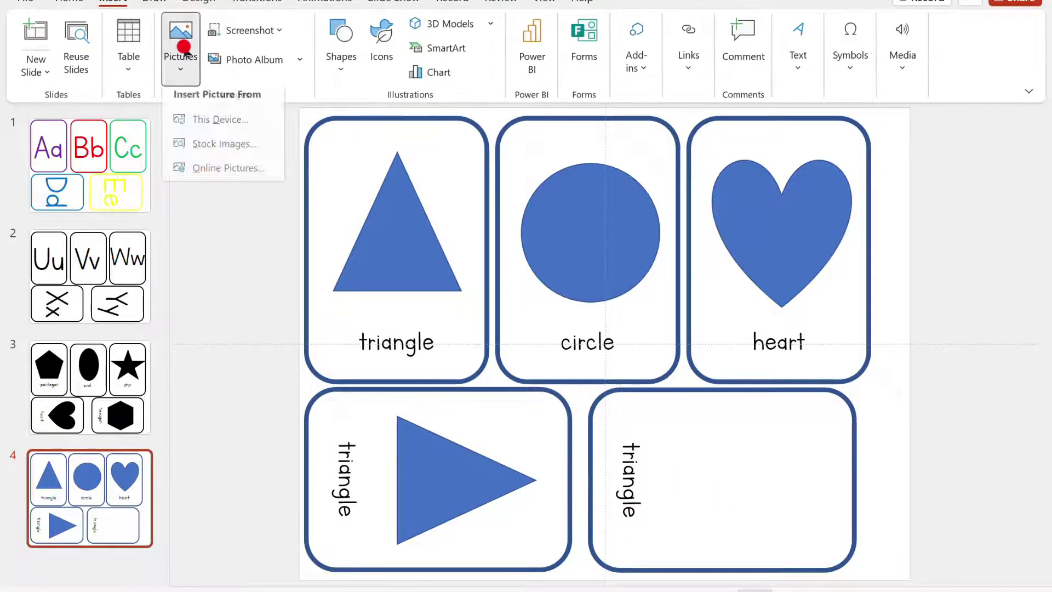
click(214, 127)
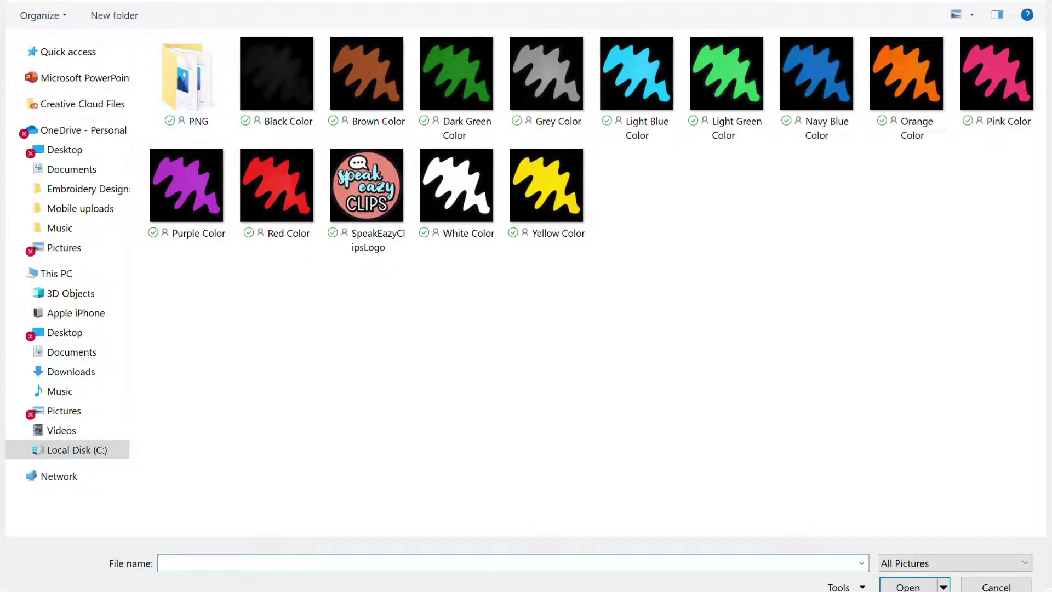
key(alt+Up)
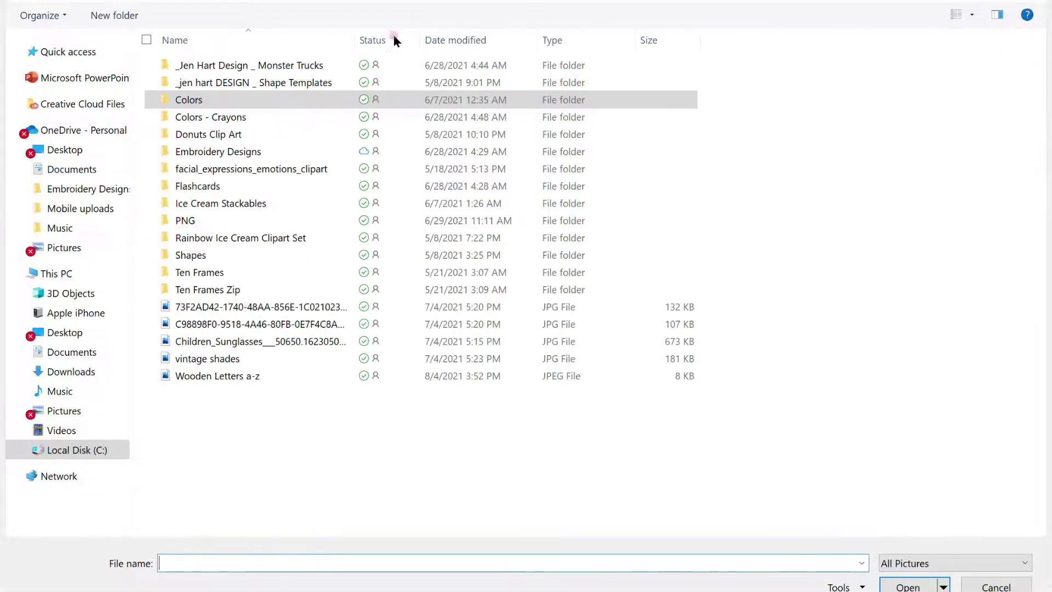
click(295, 100)
double_click(282, 83)
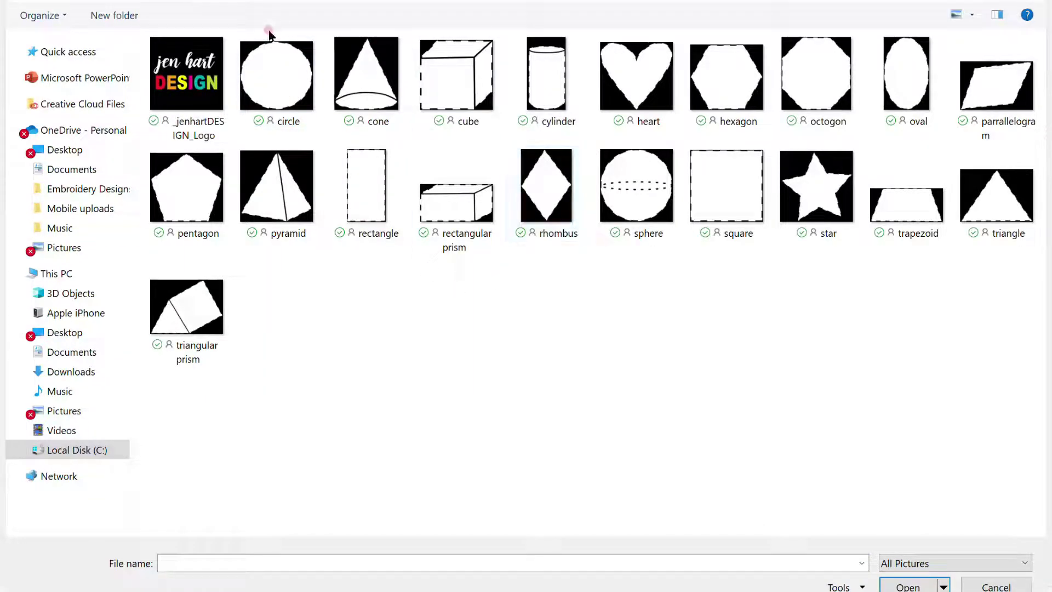
key(alt+Left)
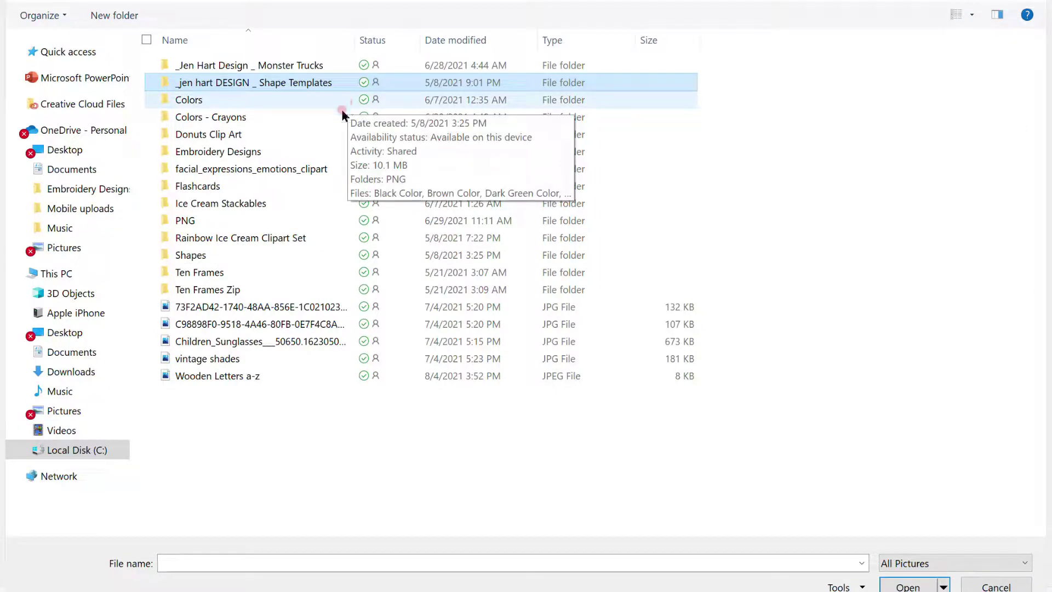
double_click(280, 259)
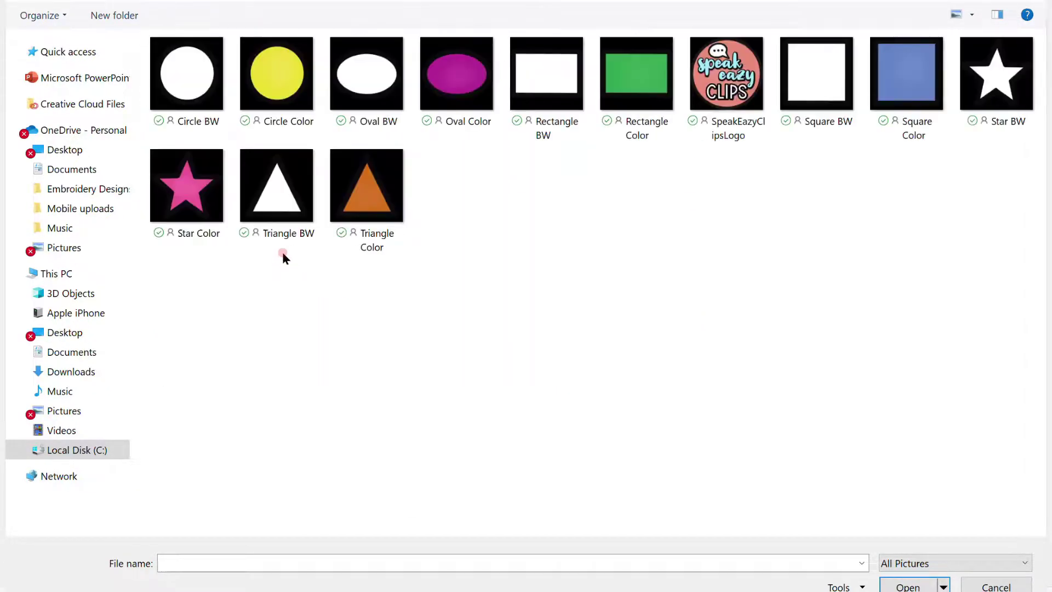
click(354, 165)
click(910, 584)
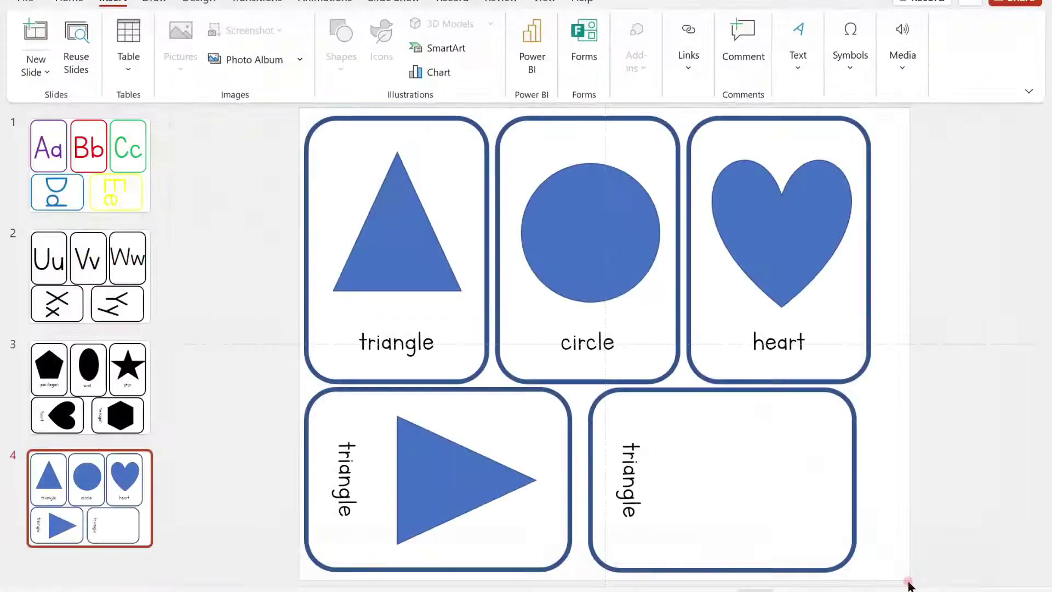
Set the picture's height to 2, move it into the bottom-right card, and rotate it to point right.
click(921, 30)
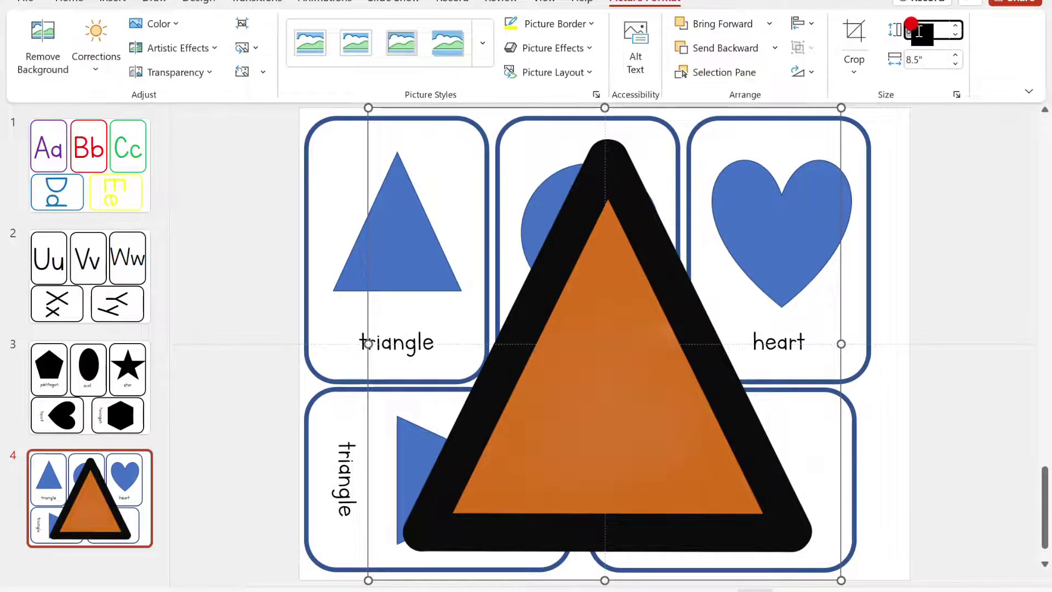
text(2)
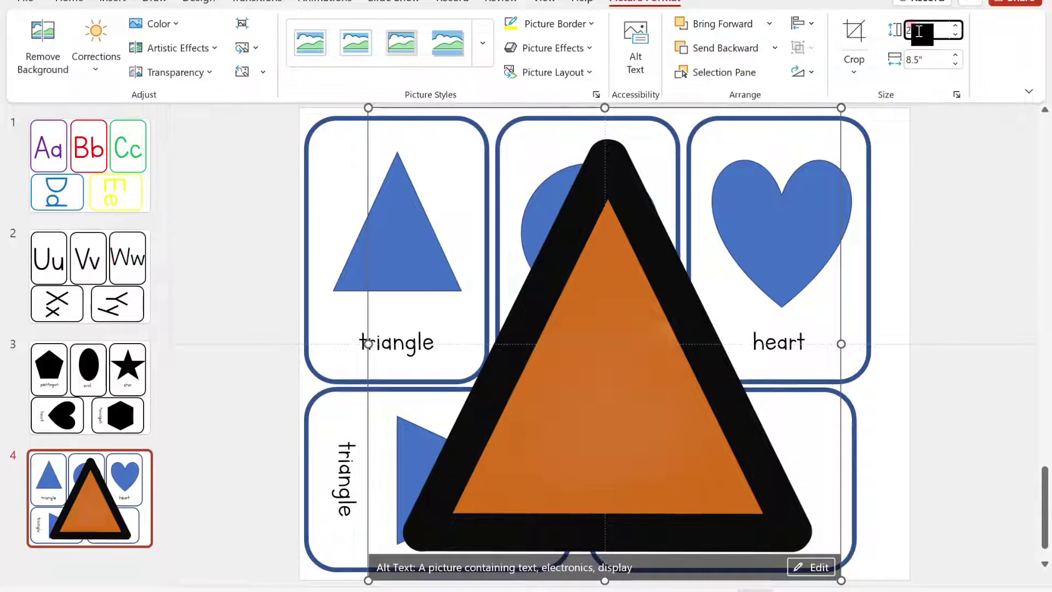
key(Return)
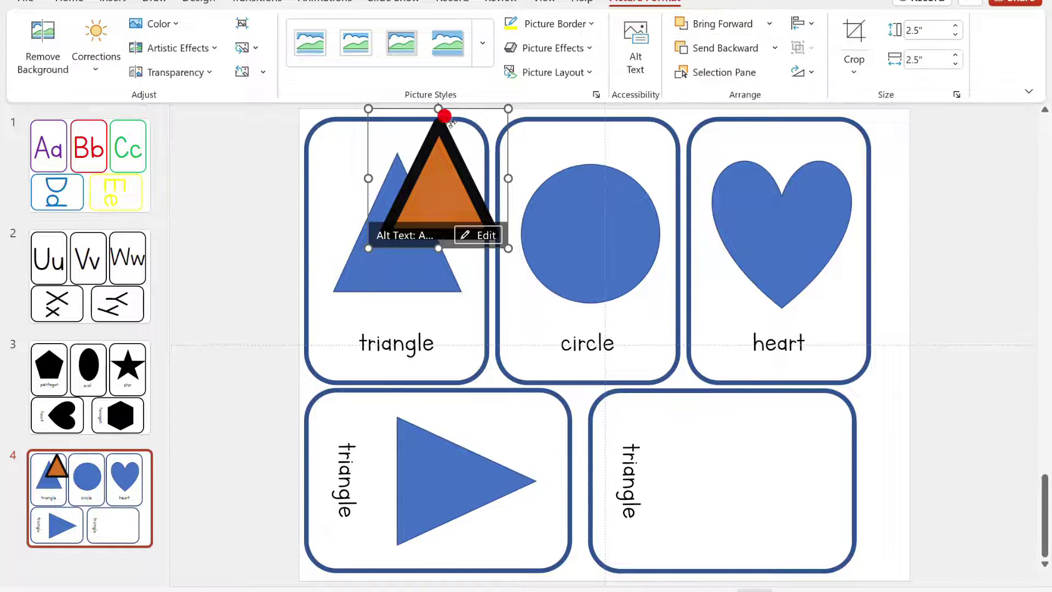
drag(441, 111, 802, 470)
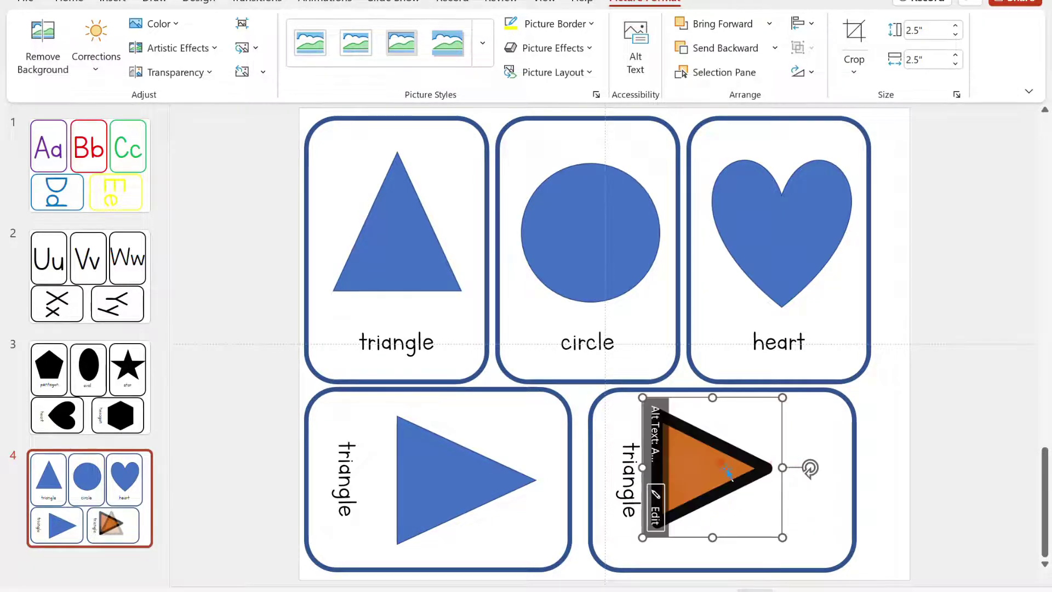
drag(726, 469, 761, 475)
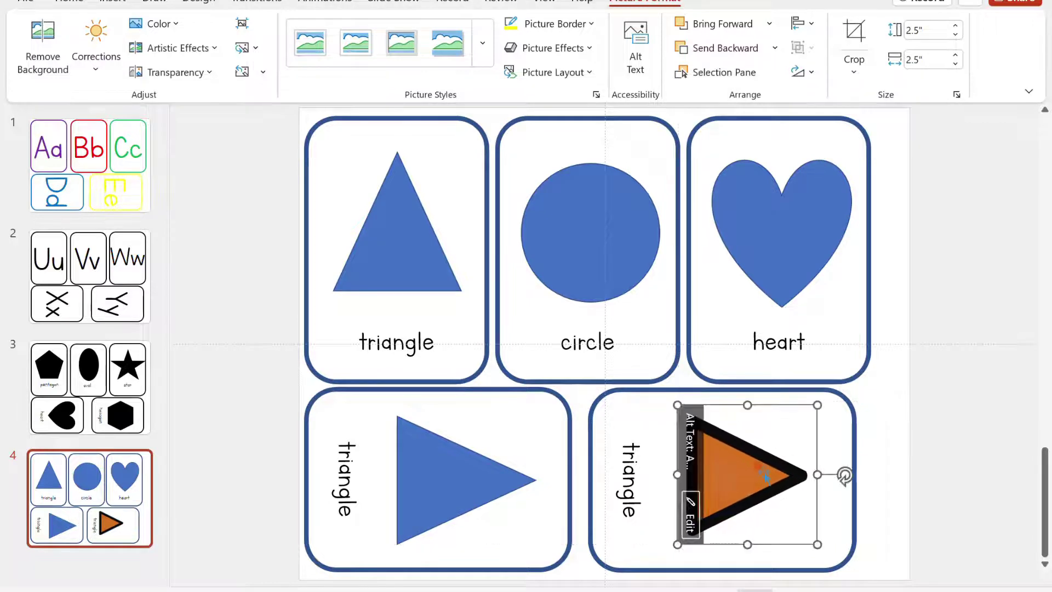
click(848, 422)
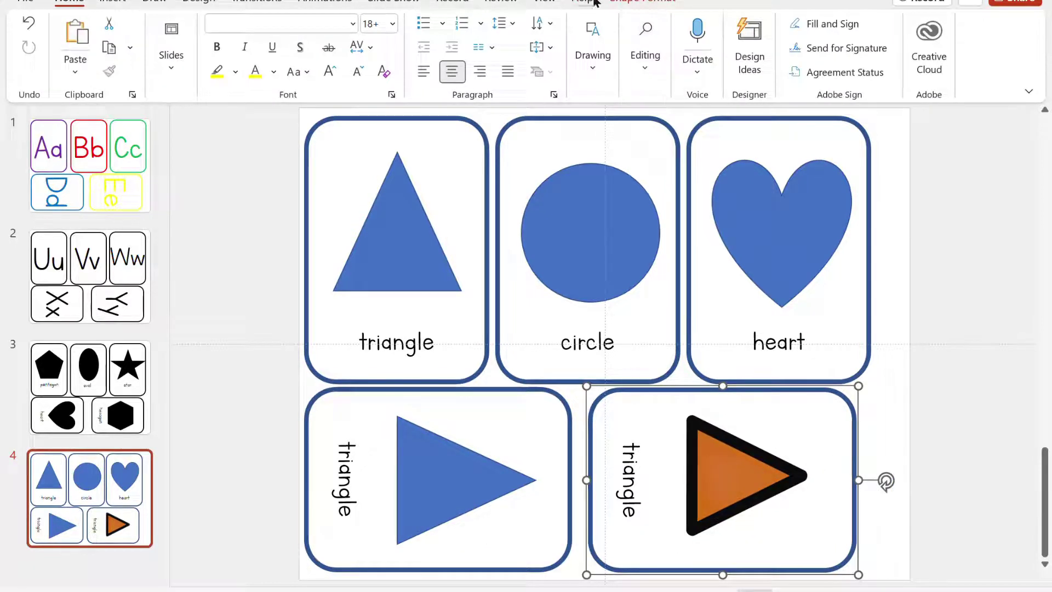
click(643, 2)
Give the bottom-right card a black outline and set its triangle label box to No Outline.
click(500, 47)
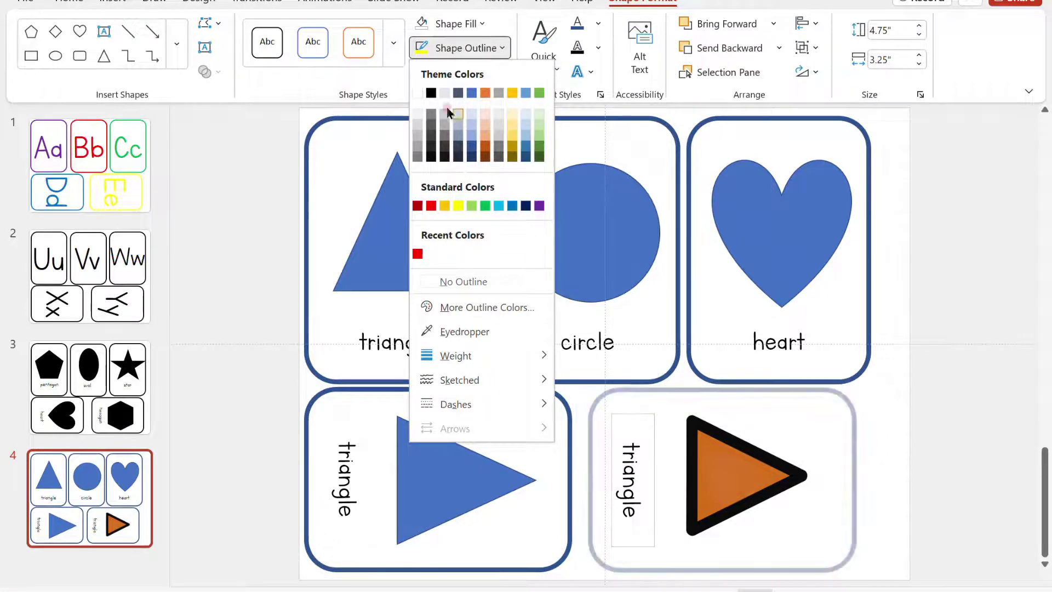
click(431, 94)
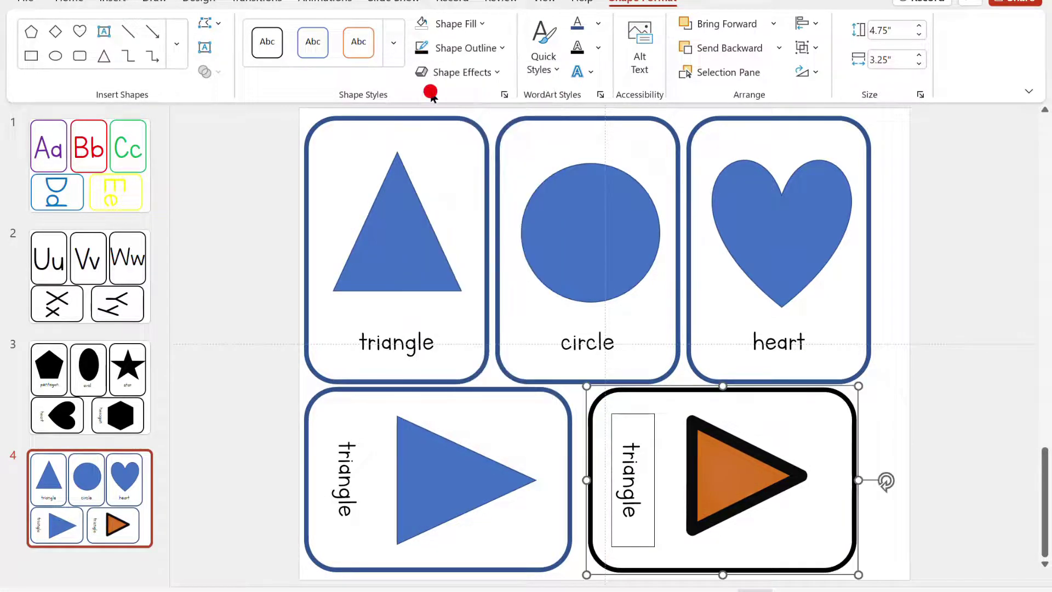
click(653, 486)
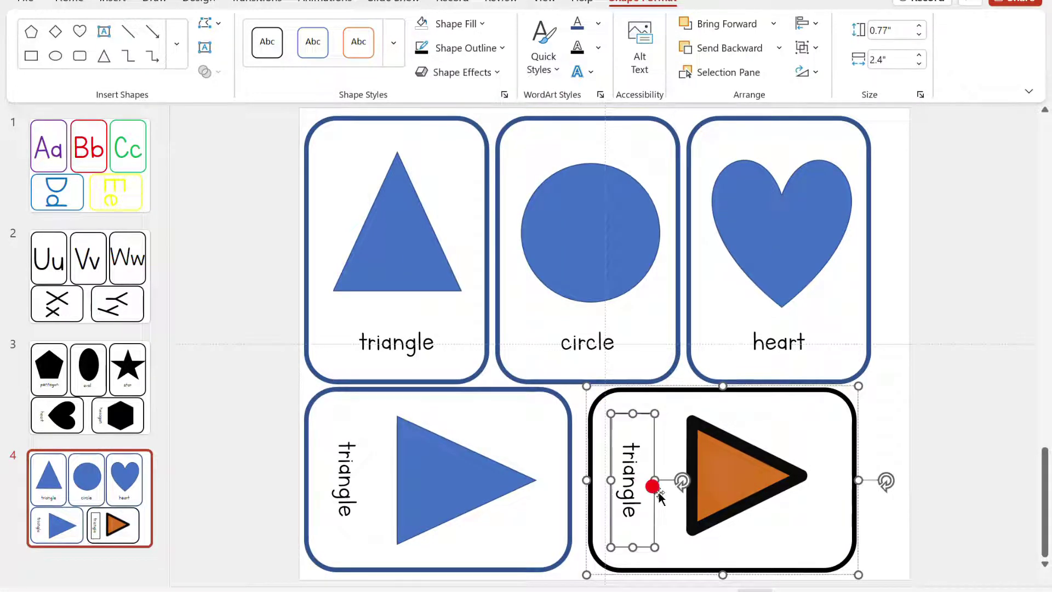
click(503, 48)
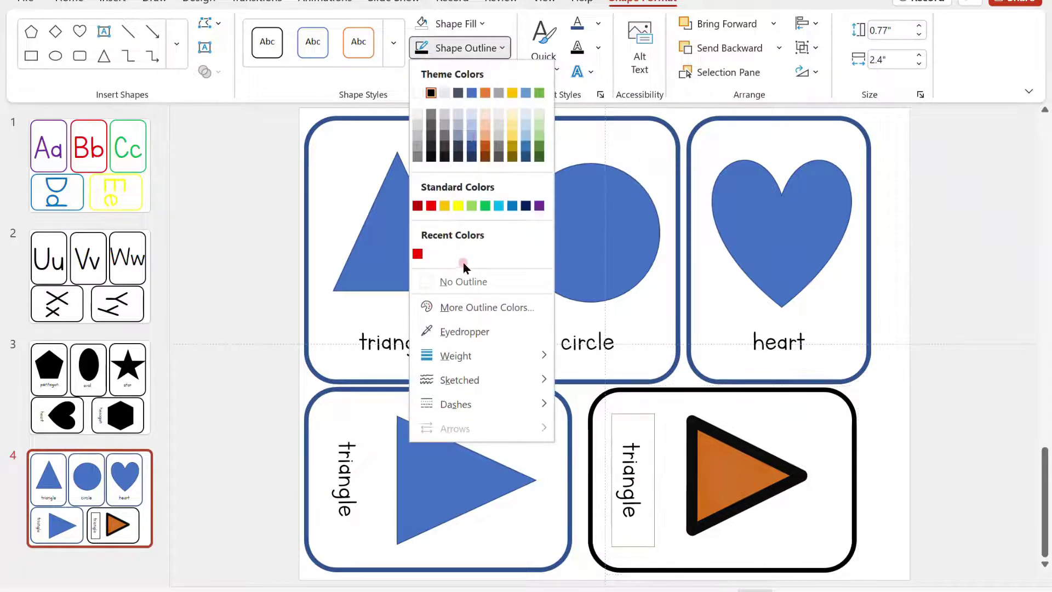
click(461, 277)
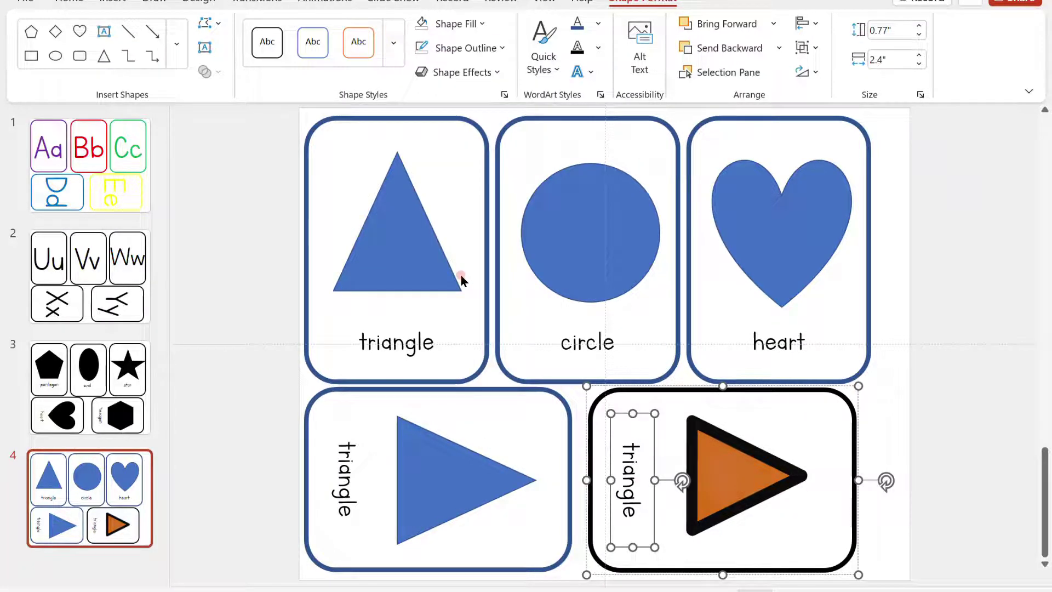
click(985, 439)
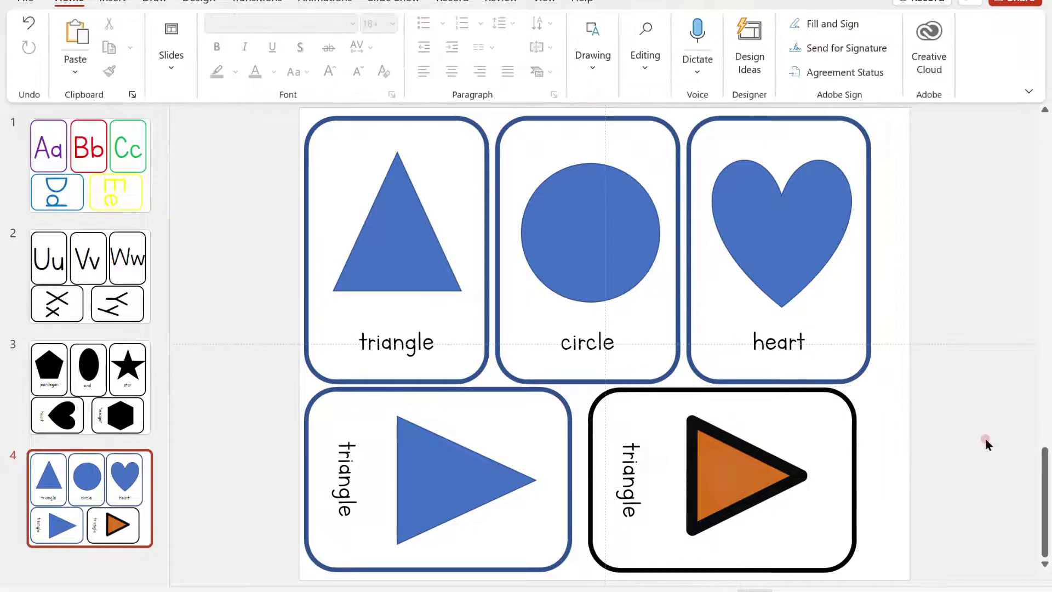
click(494, 484)
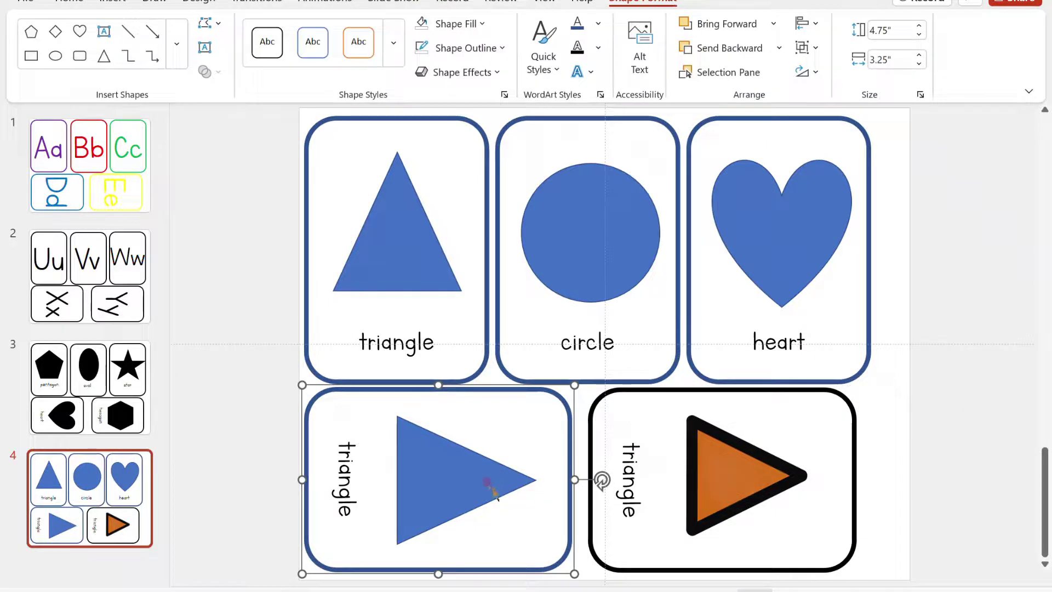
Ungroup the bottom-left card and delete its blue triangle.
right_click(489, 485)
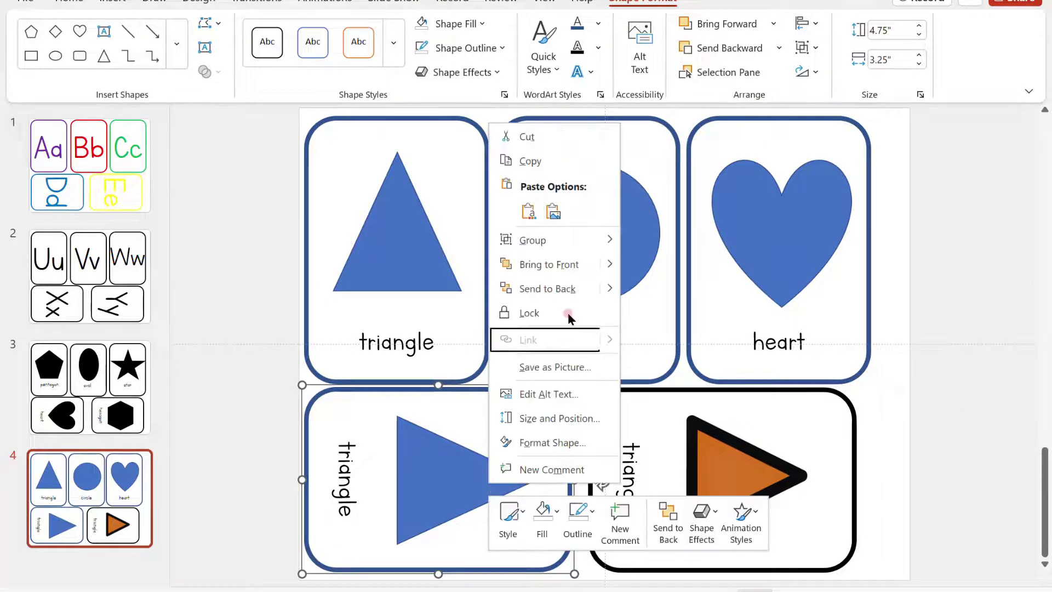
mouse_move(564, 241)
click(658, 294)
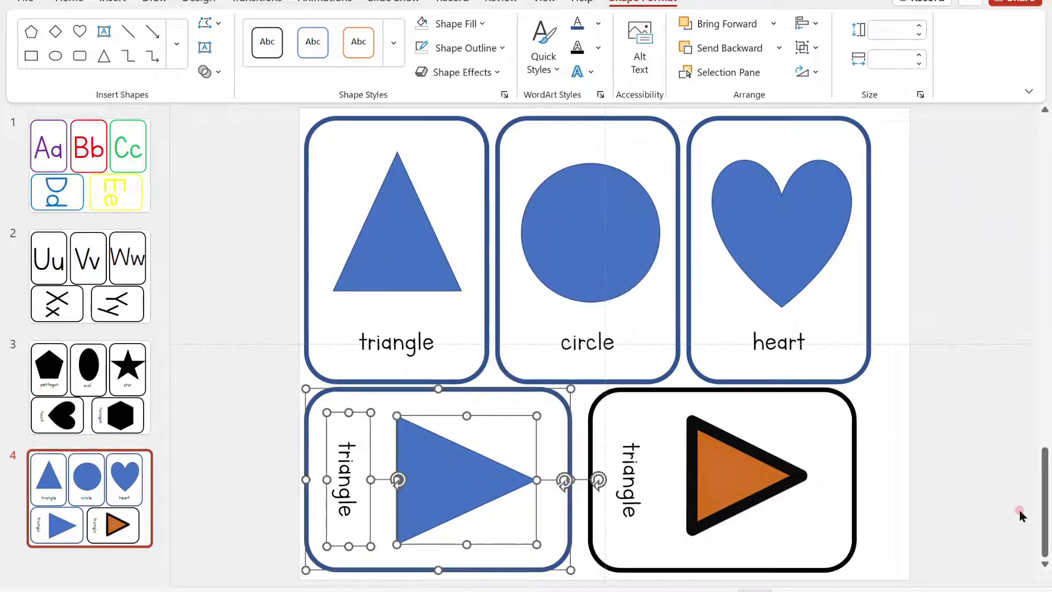
click(988, 503)
click(438, 496)
key(Delete)
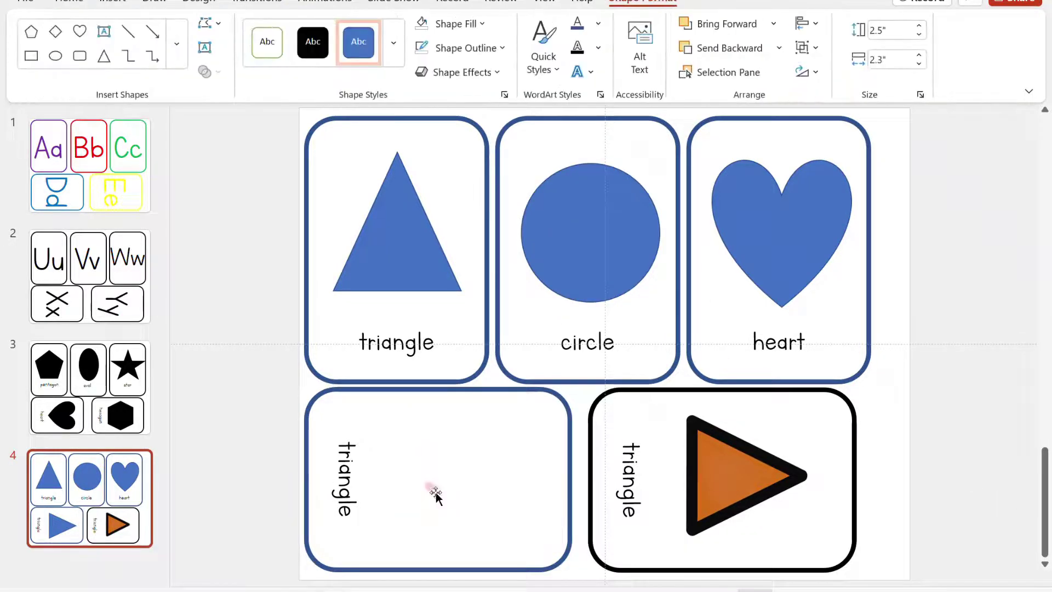
Insert the Star Color picture from this device onto the slide.
click(127, 2)
click(185, 62)
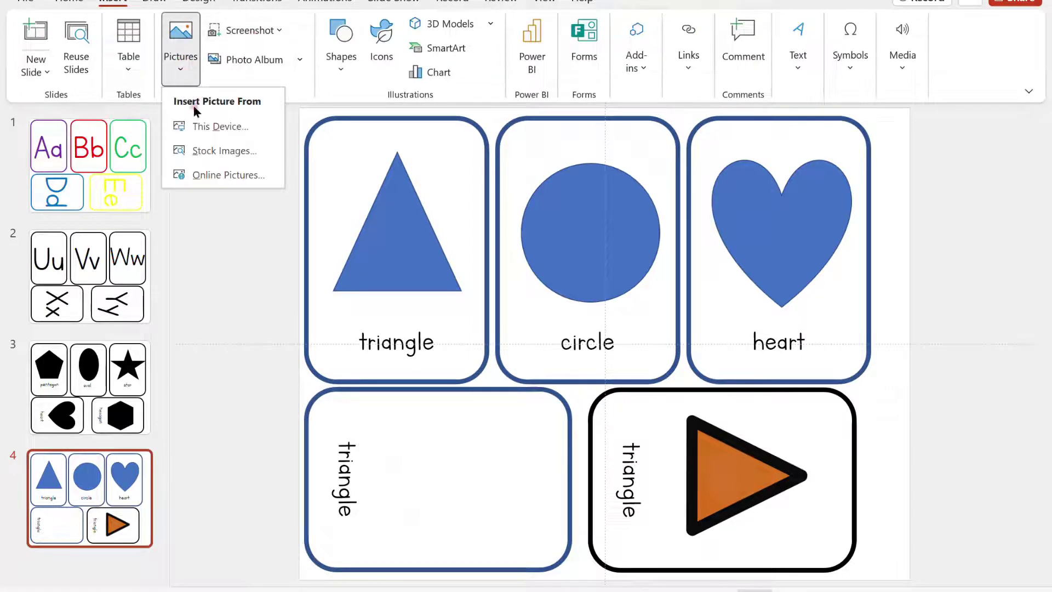
click(212, 134)
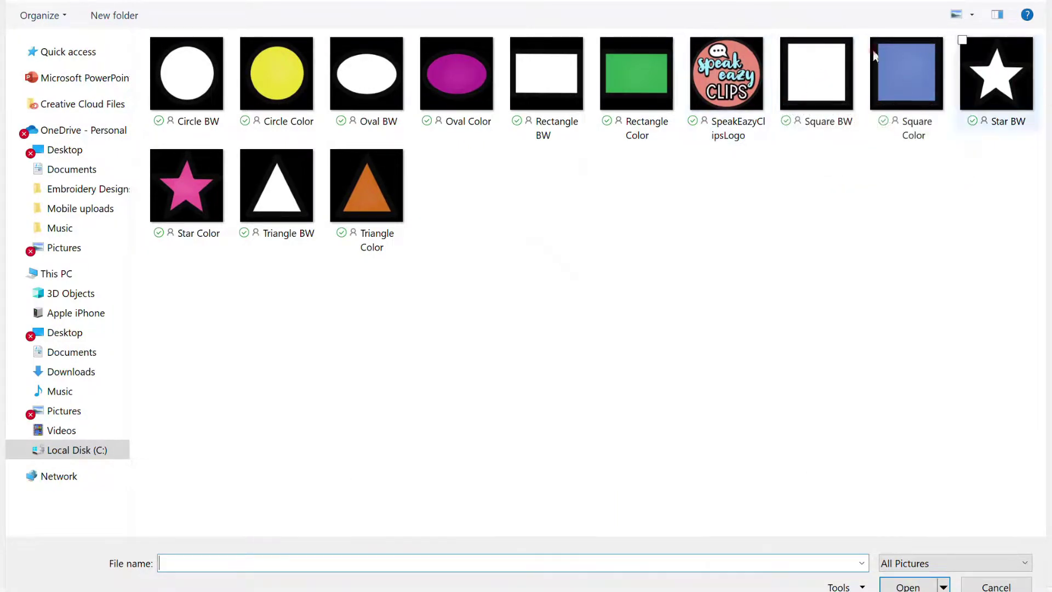
click(200, 194)
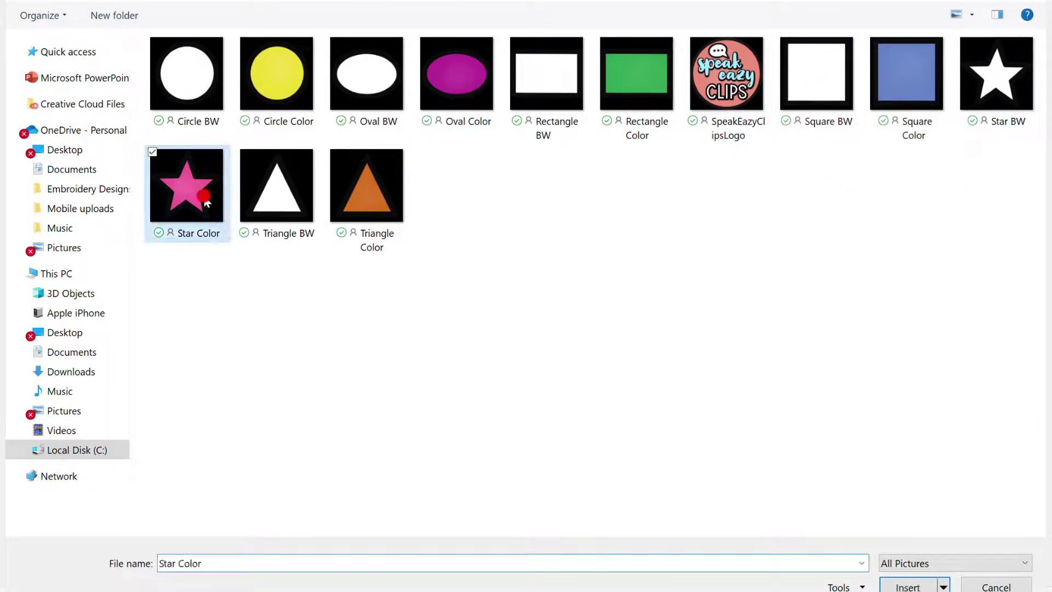
click(892, 587)
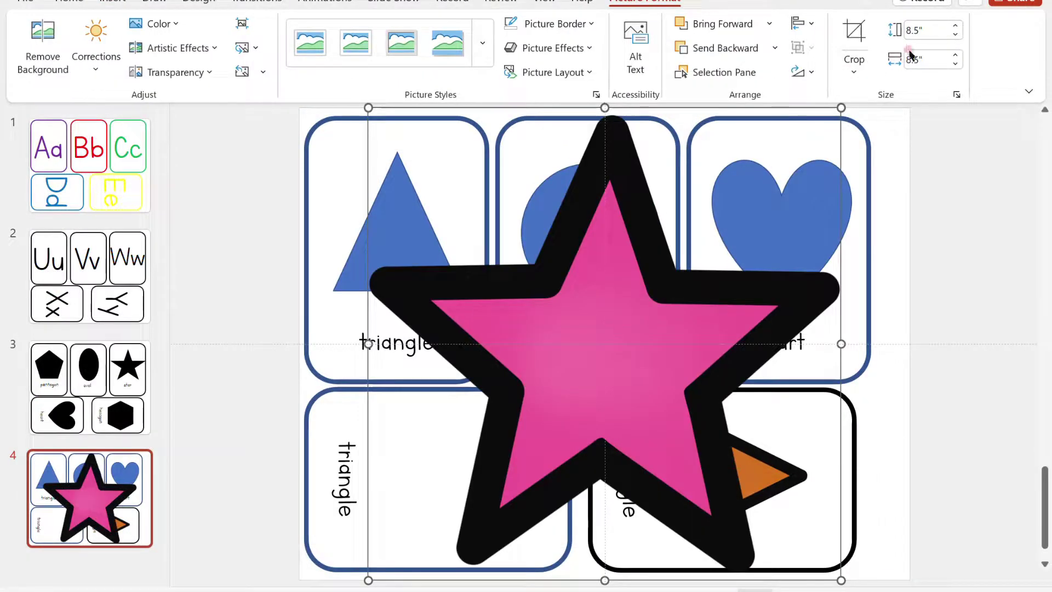
Shrink the star picture to 2.5" height and move it into the bottom-left card.
click(924, 28)
text(2.)
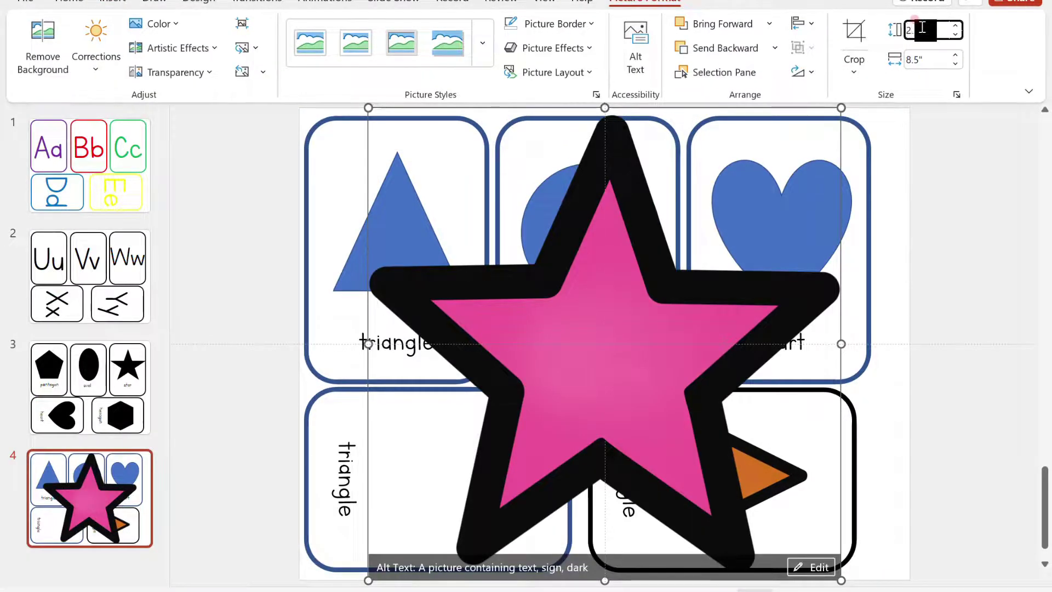
text(5)
key(Return)
drag(447, 160, 464, 419)
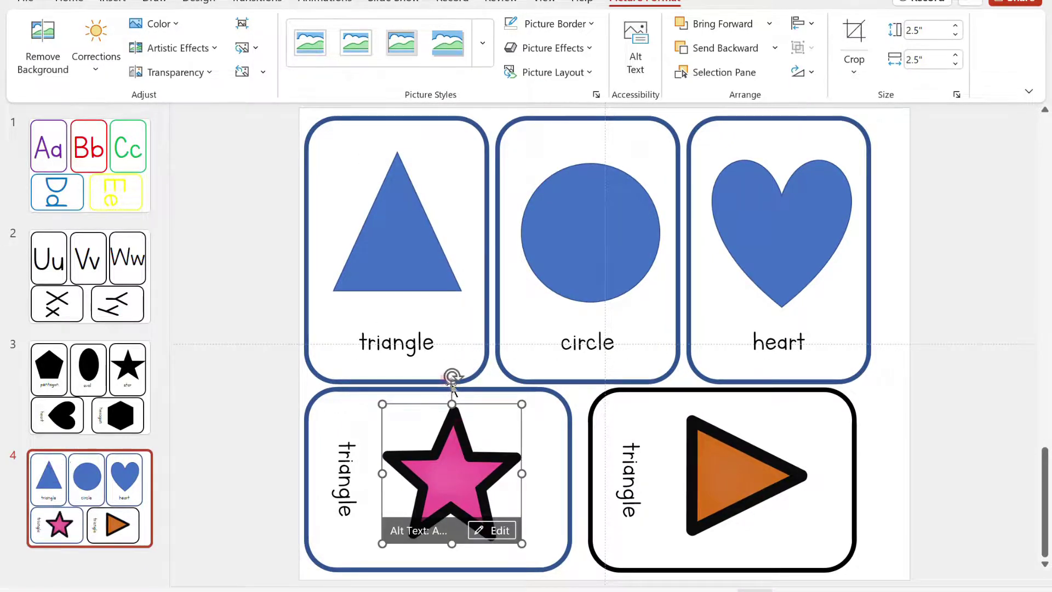
Rotate the star back upright and shift it slightly right within the card.
drag(453, 375, 550, 457)
right_click(549, 458)
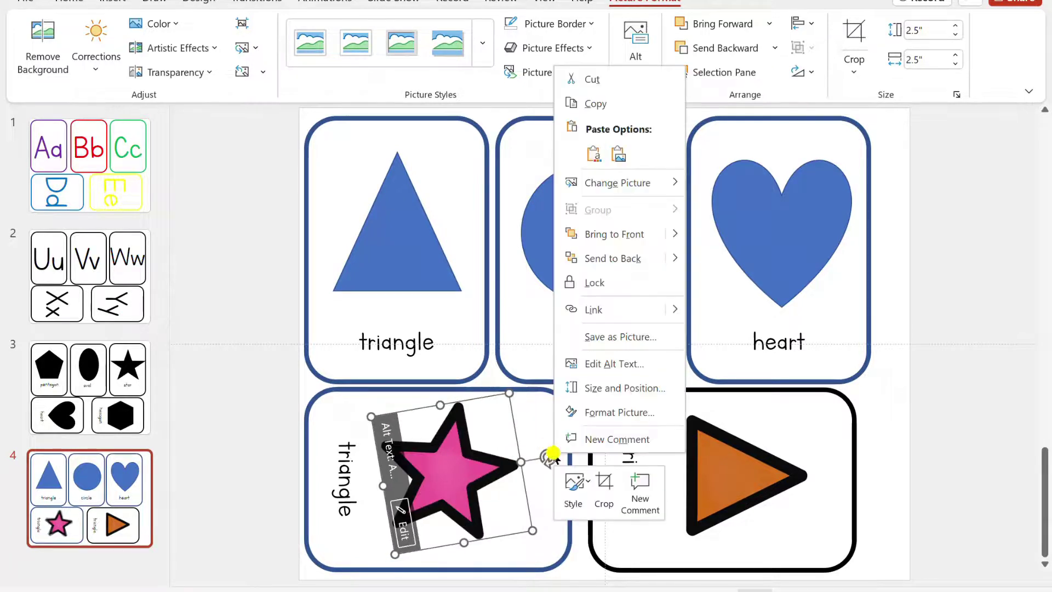
click(548, 457)
right_click(548, 456)
click(549, 457)
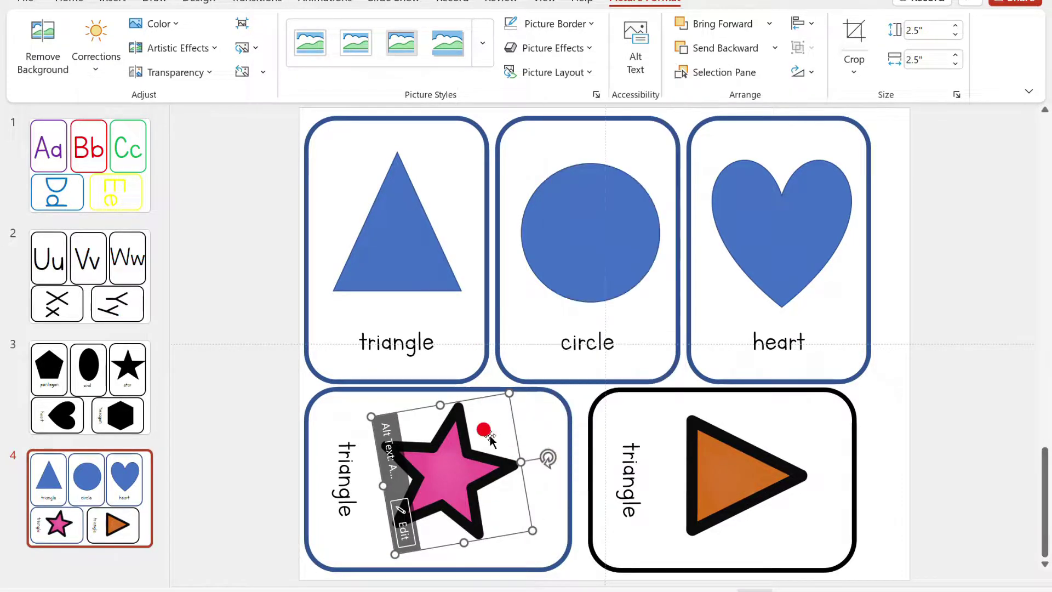
drag(551, 457, 548, 472)
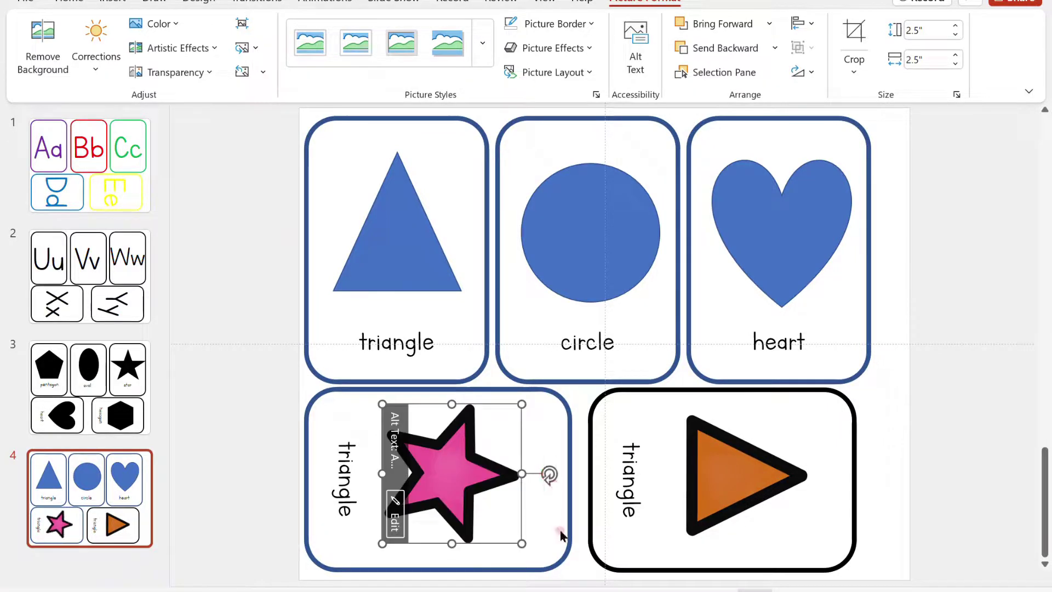
click(506, 516)
click(472, 476)
drag(472, 476, 498, 477)
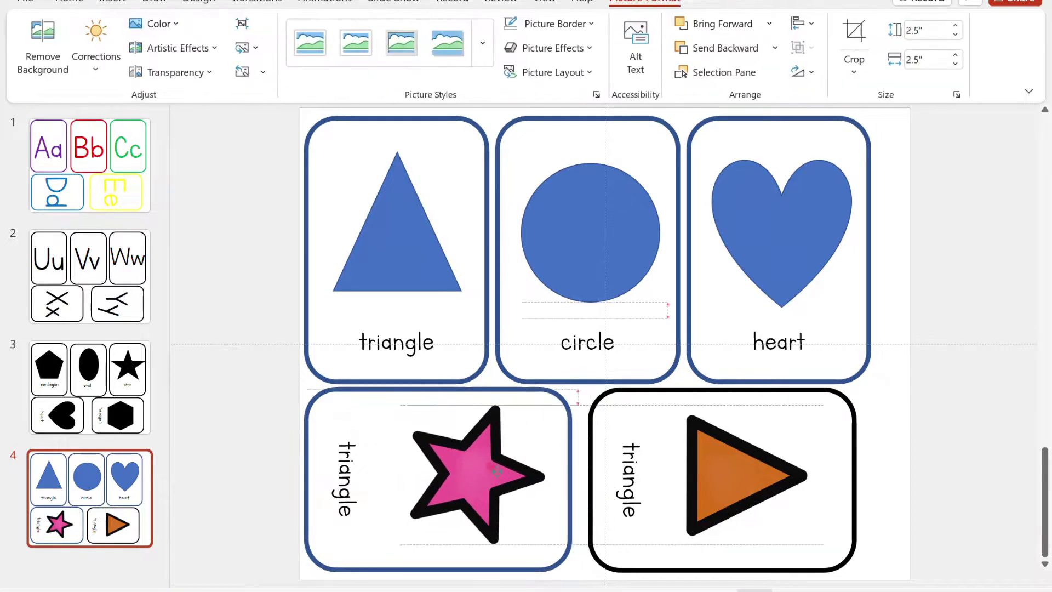
Replace the bottom-left caption 'triangle' with 'star' and nudge the star picture slightly left.
click(345, 474)
double_click(345, 474)
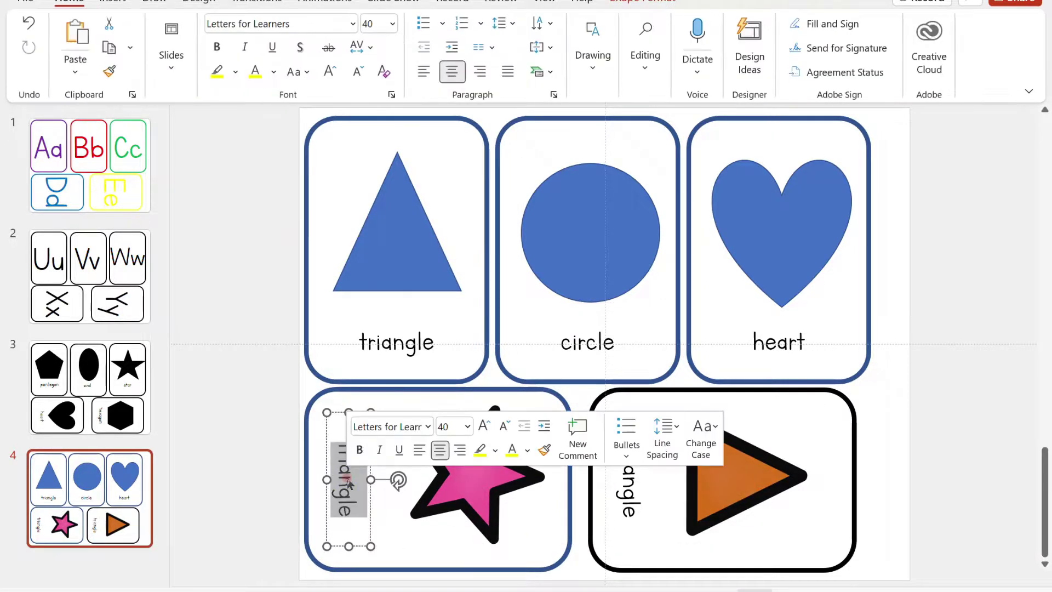
key(BackSpace)
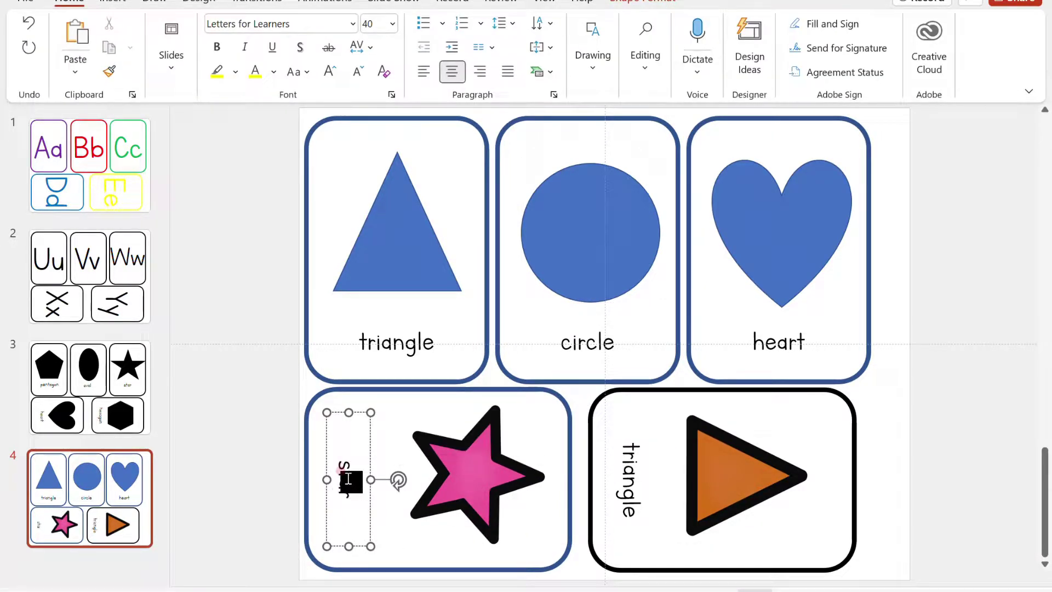
text(star)
click(440, 556)
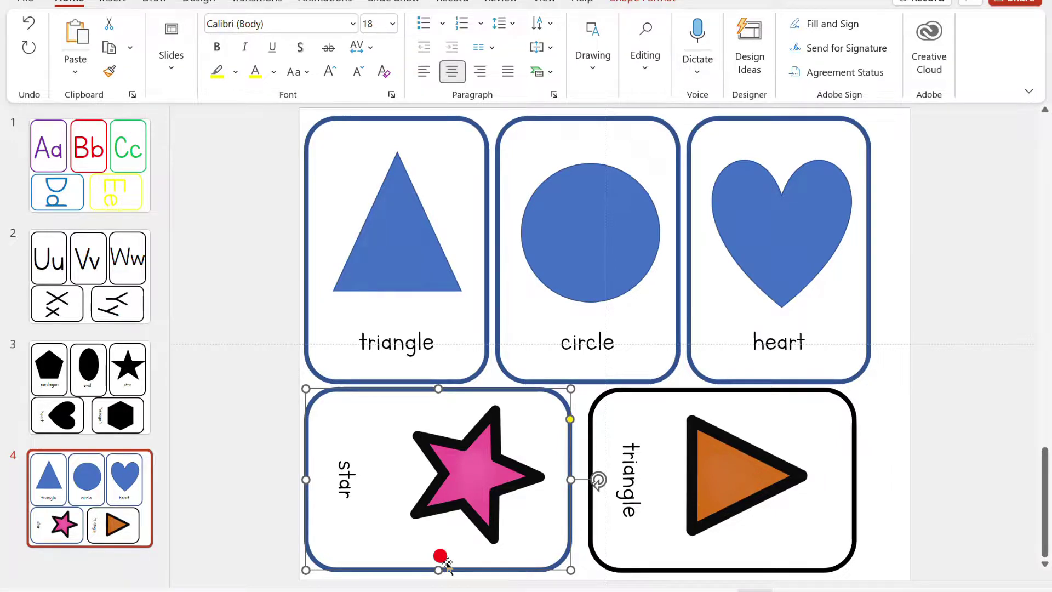
drag(477, 481, 460, 483)
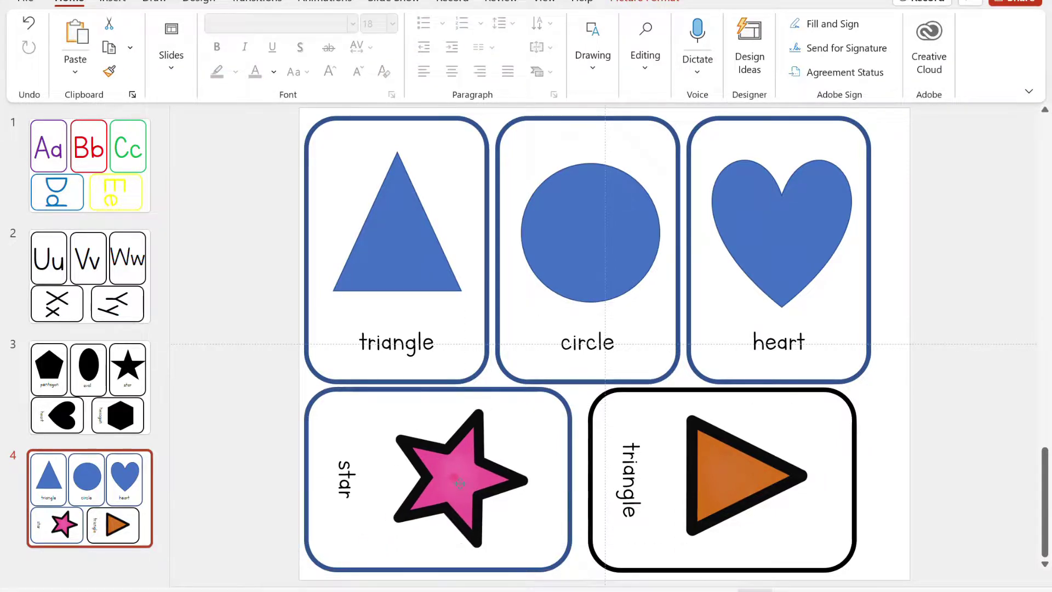
Give the star card's rounded rectangle an outline sampled from the star's pink.
click(310, 513)
click(630, 3)
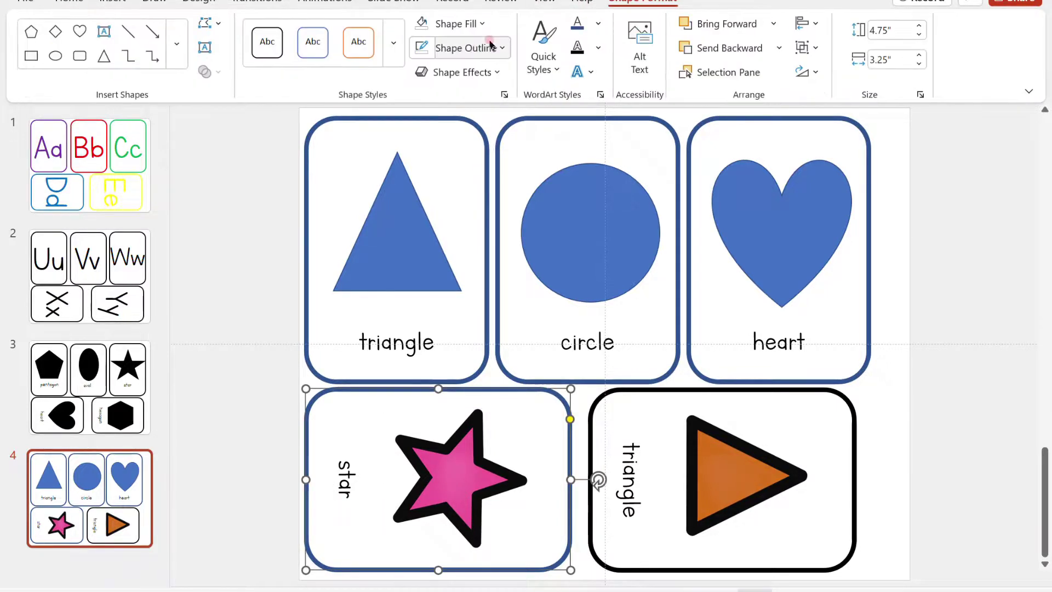
click(501, 48)
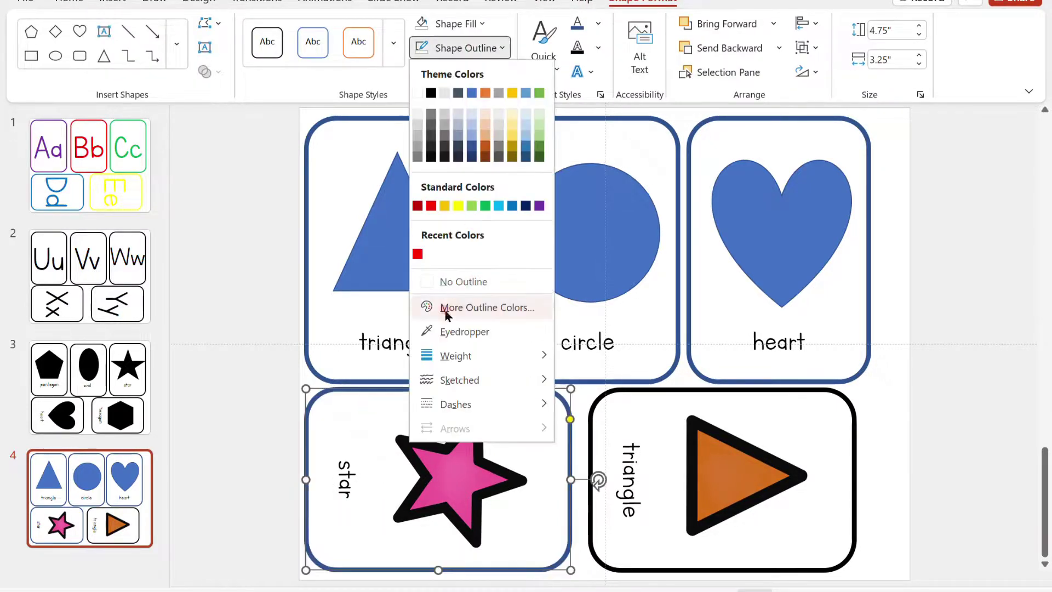
click(447, 332)
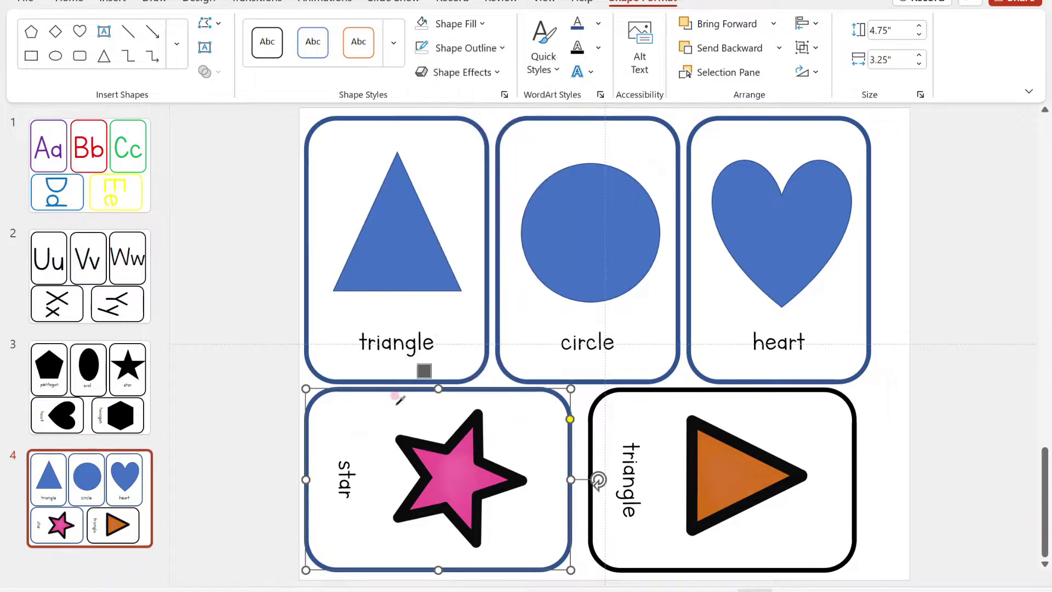
click(445, 467)
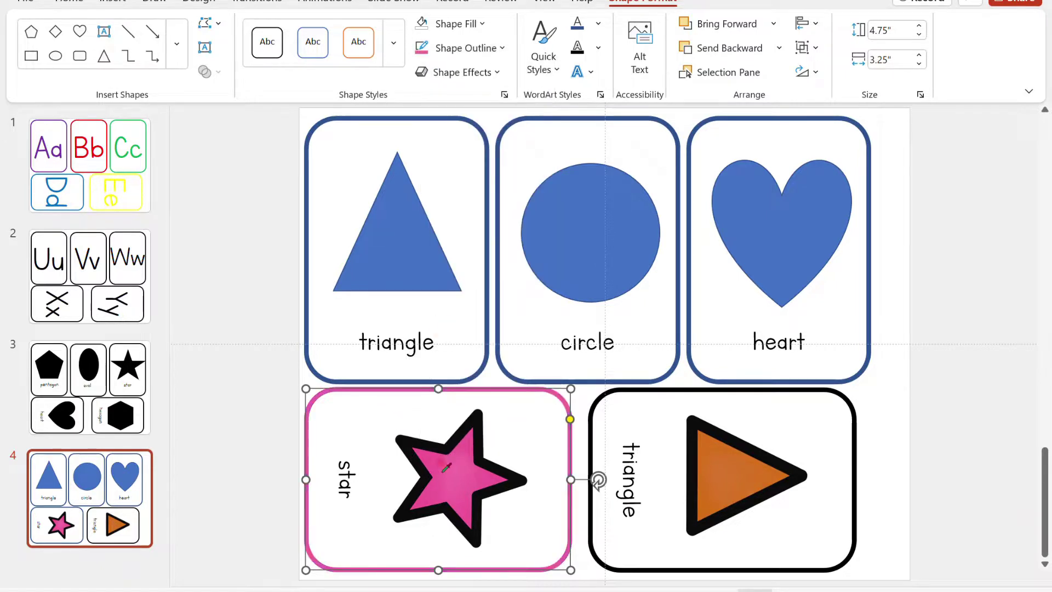
Colour the card's 'star' label the same recent pink.
double_click(345, 490)
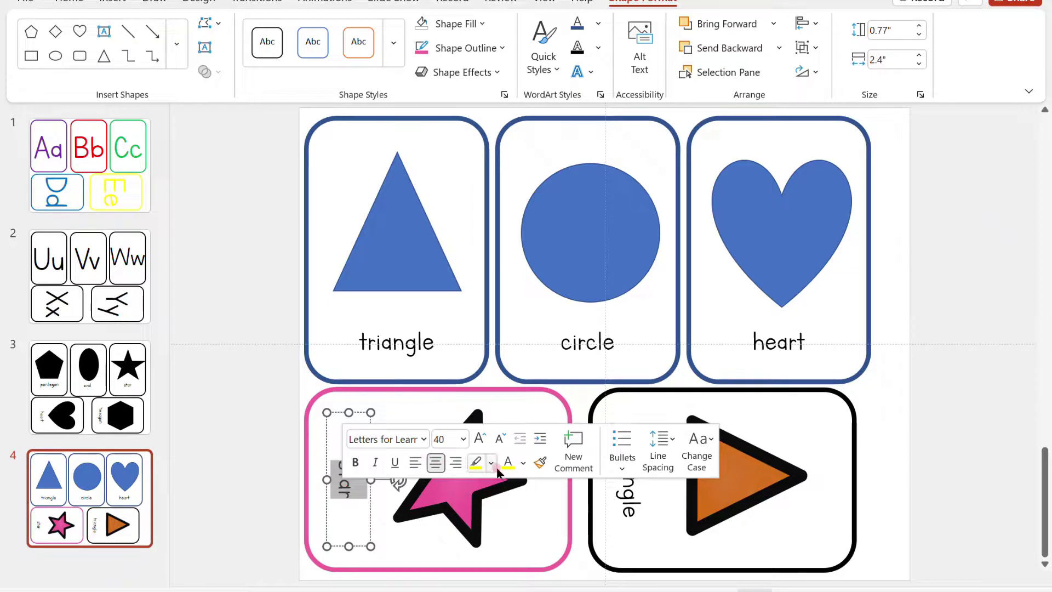
click(523, 463)
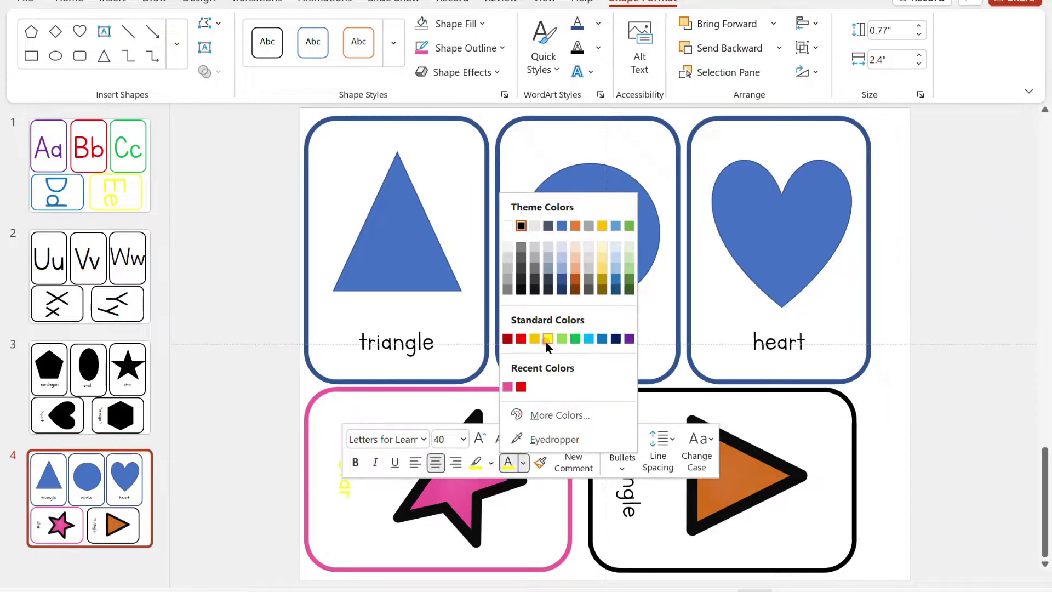
click(508, 387)
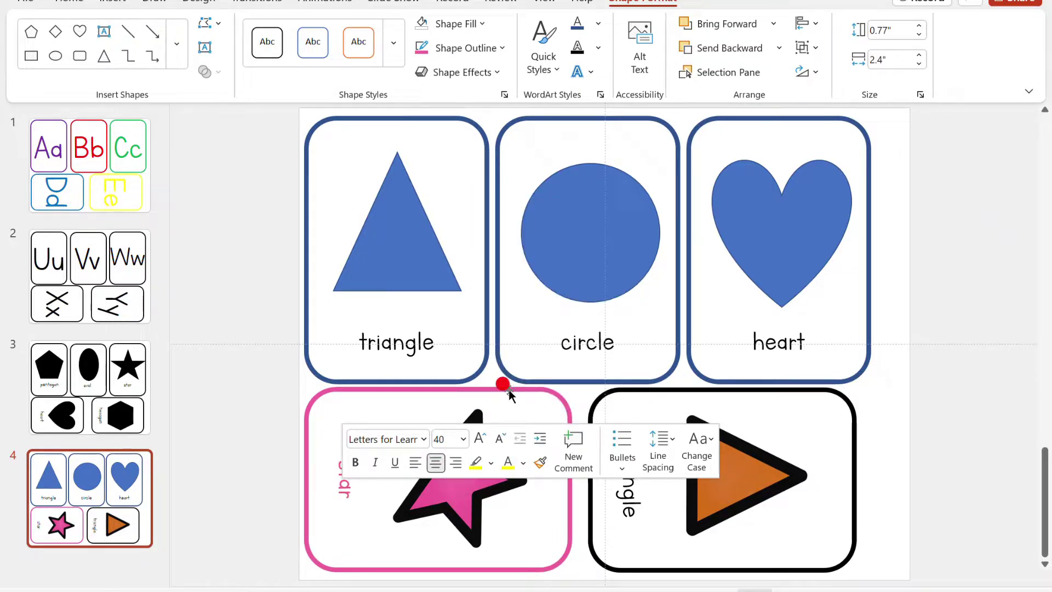
Highlight the word 'triangle' in the orange triangle card's caption.
click(630, 538)
click(613, 456)
double_click(621, 463)
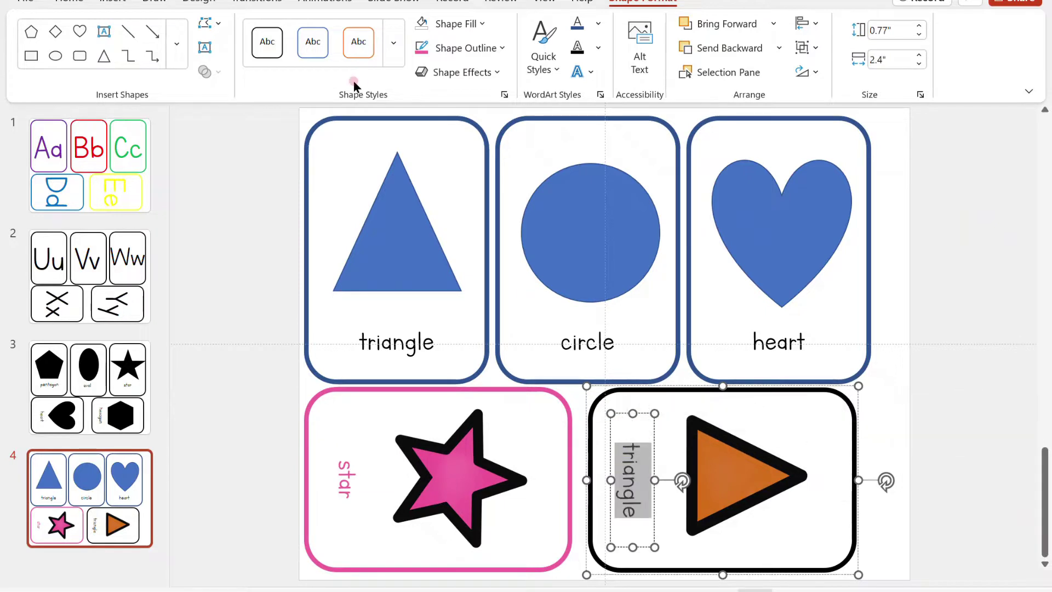
click(81, 1)
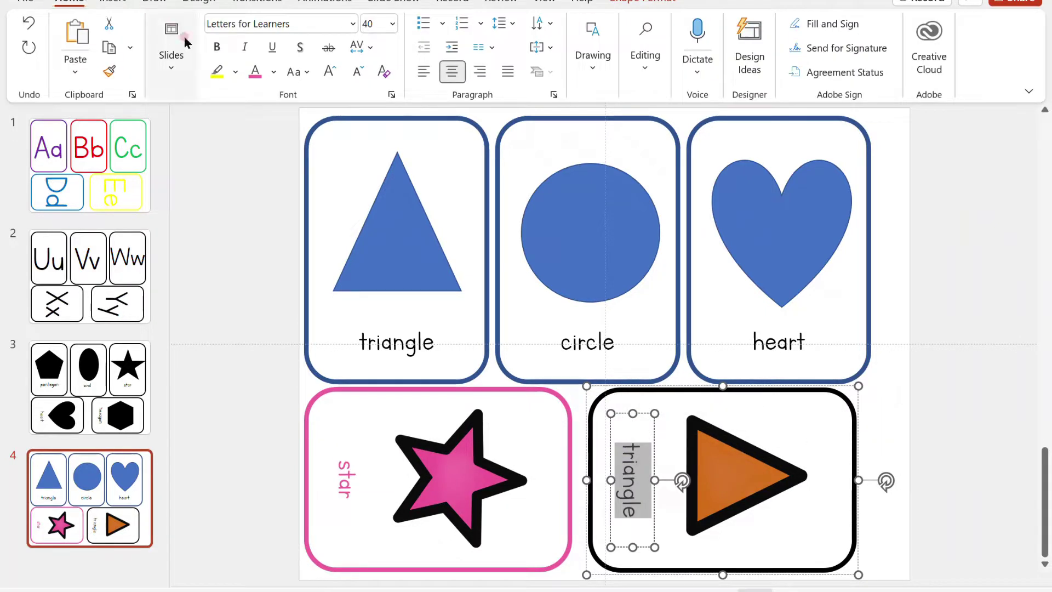
click(272, 77)
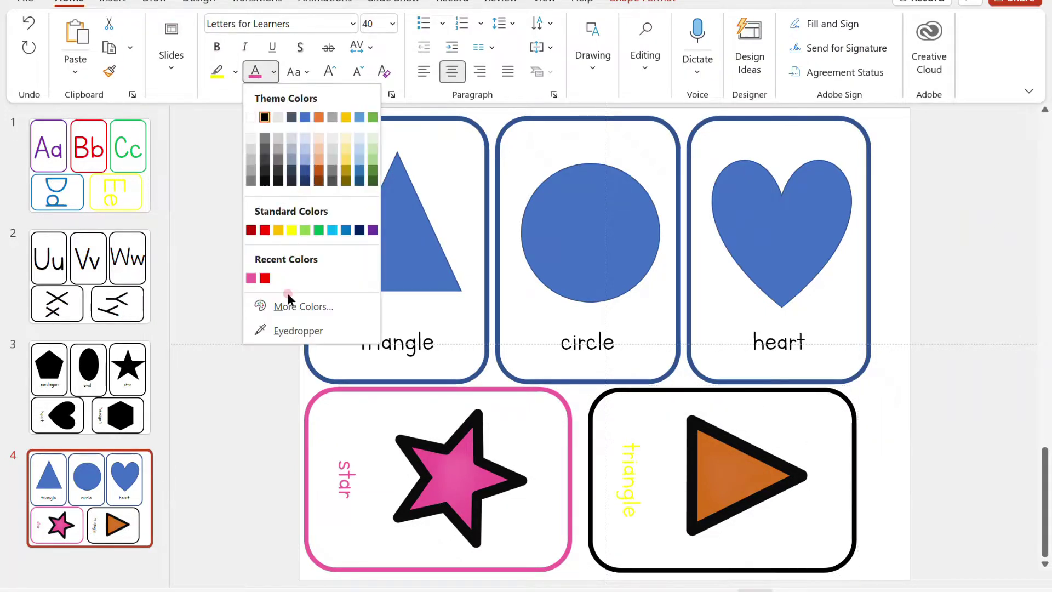
click(286, 326)
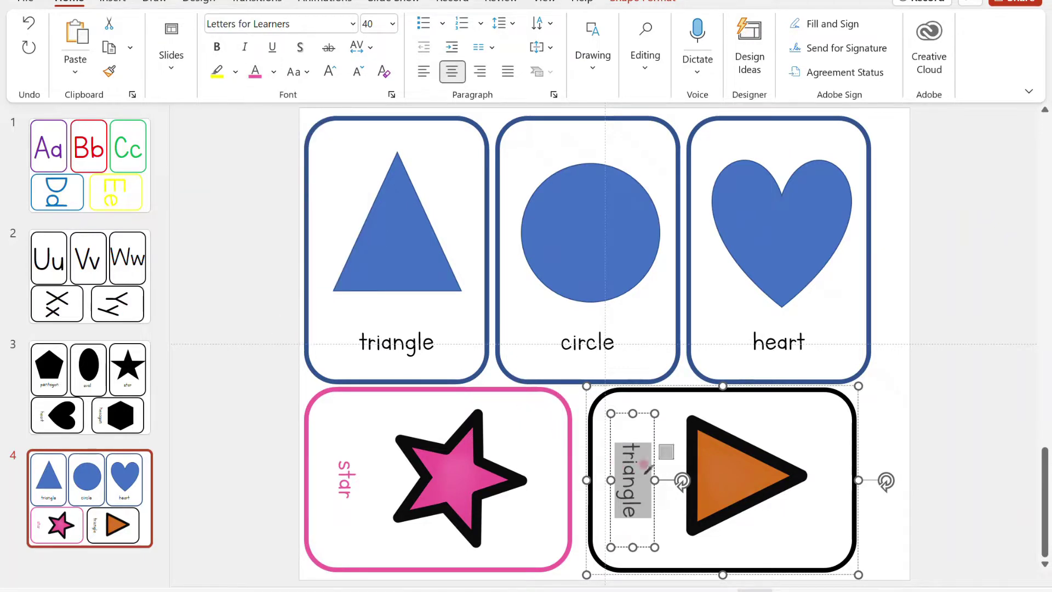
click(735, 465)
click(843, 399)
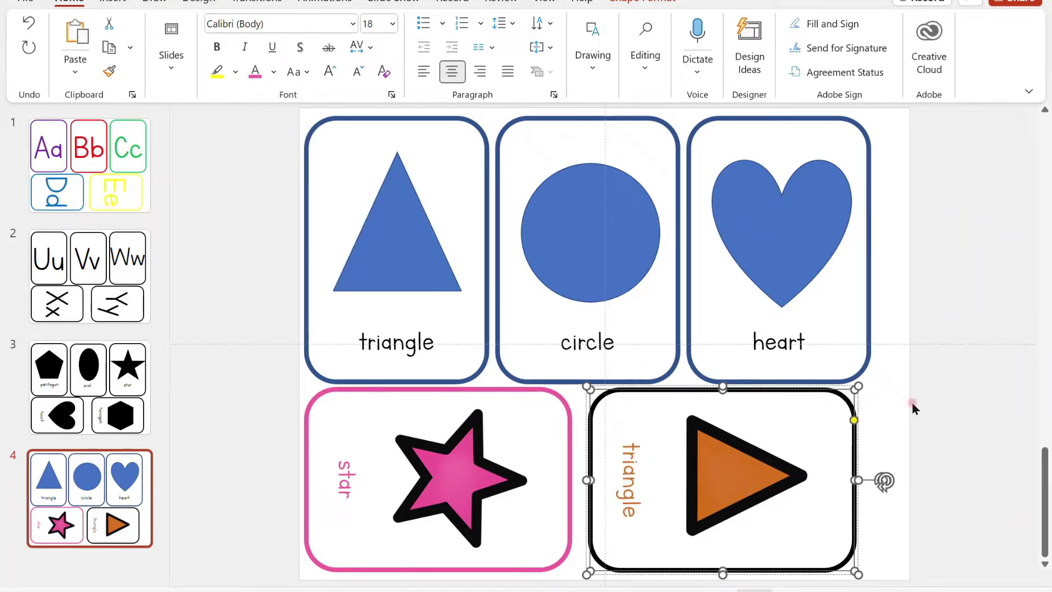
double_click(620, 483)
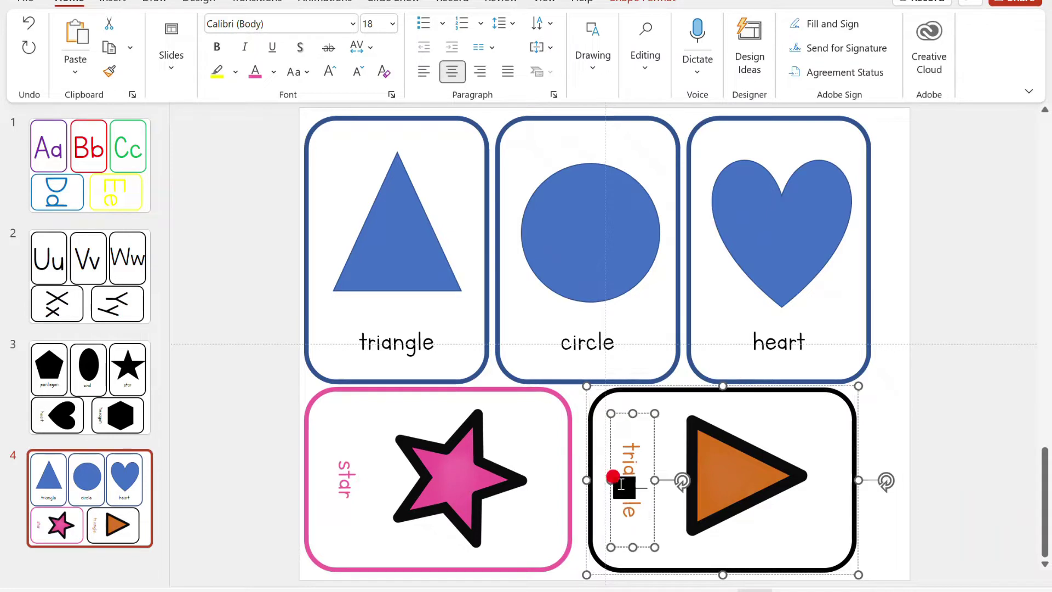
click(799, 459)
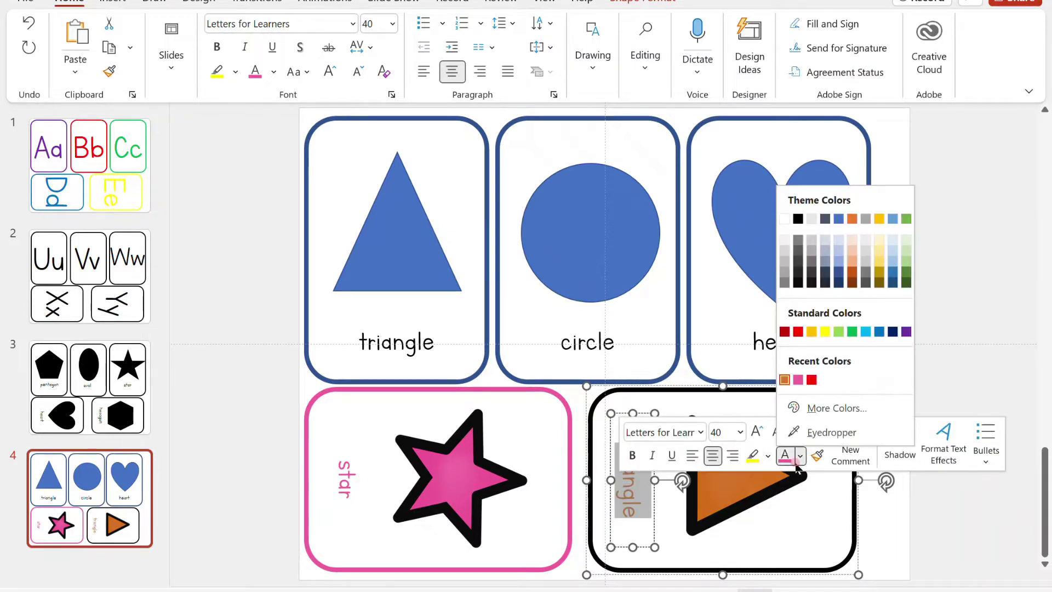
click(798, 218)
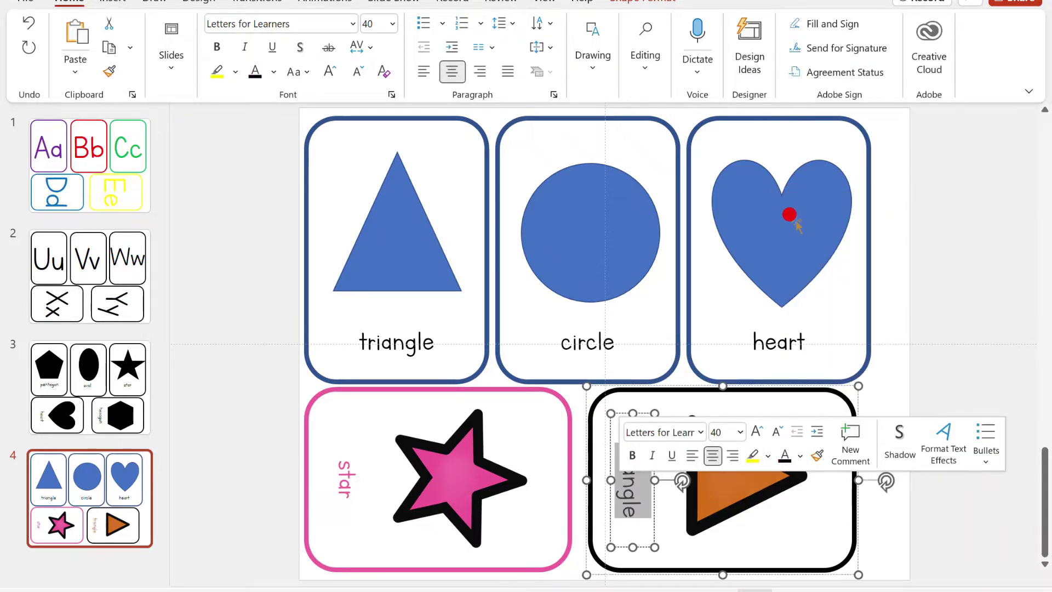
click(344, 476)
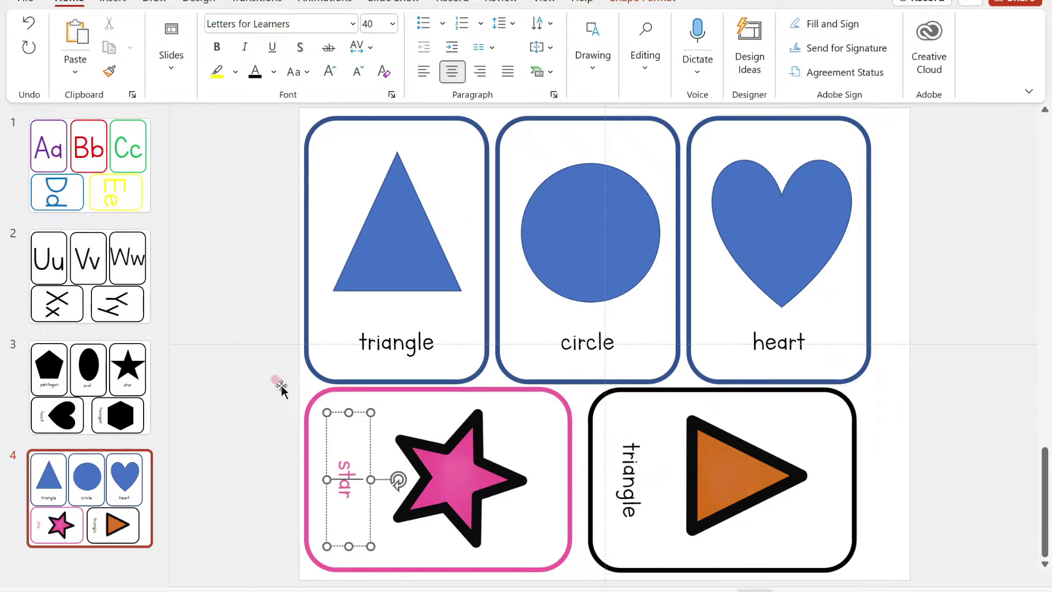
click(195, 193)
drag(328, 500, 344, 461)
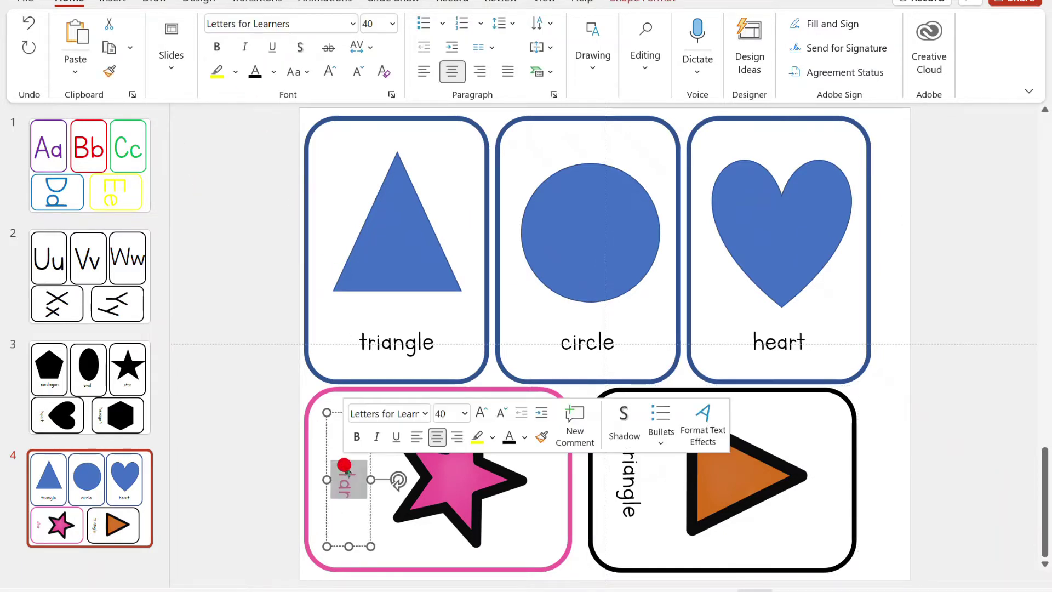
click(224, 305)
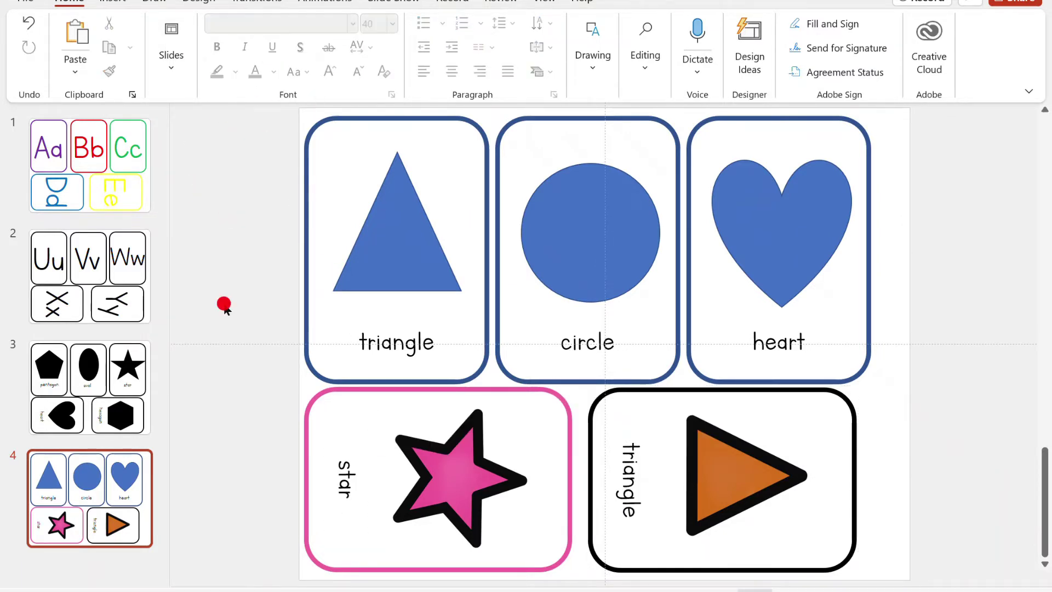